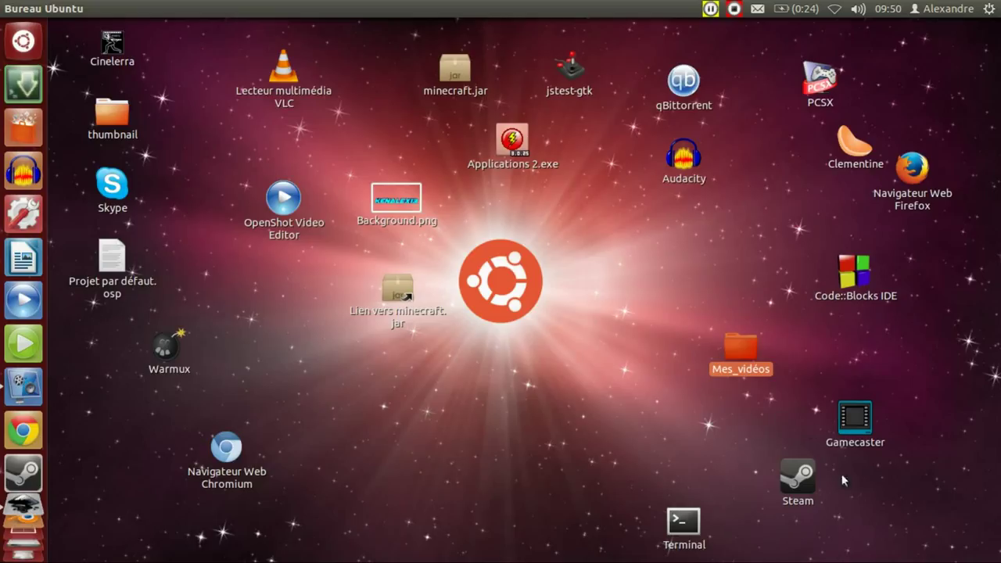
# Search the Ubuntu Software Center for "blender", view Blender's details page, and close the store
pyautogui.click(624, 343)
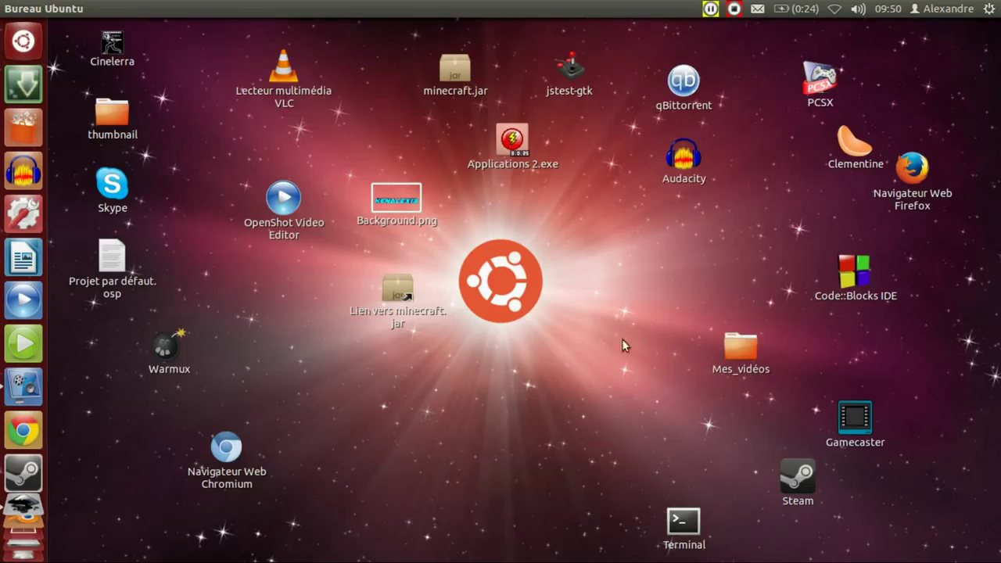
pyautogui.click(22, 129)
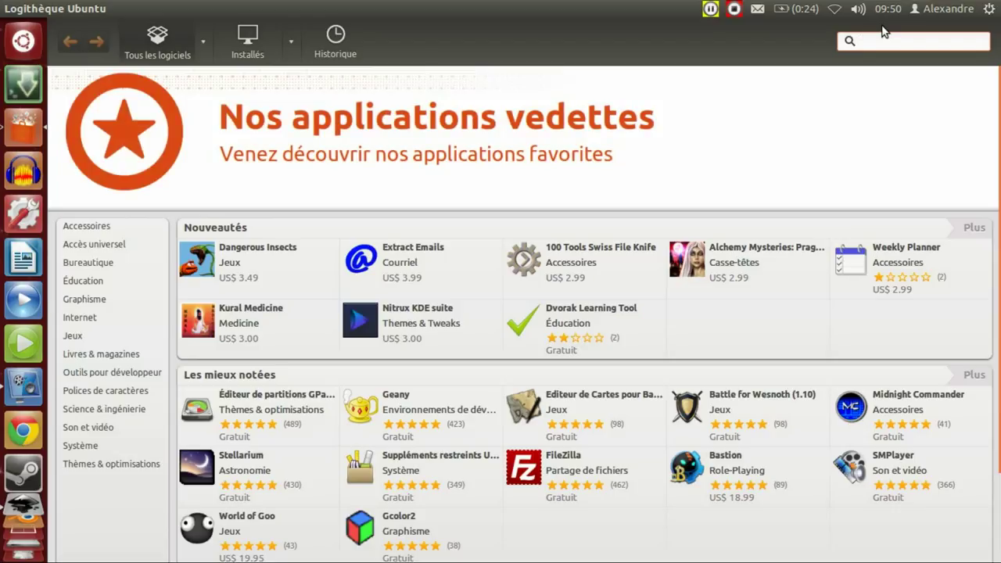
pyautogui.write('blender')
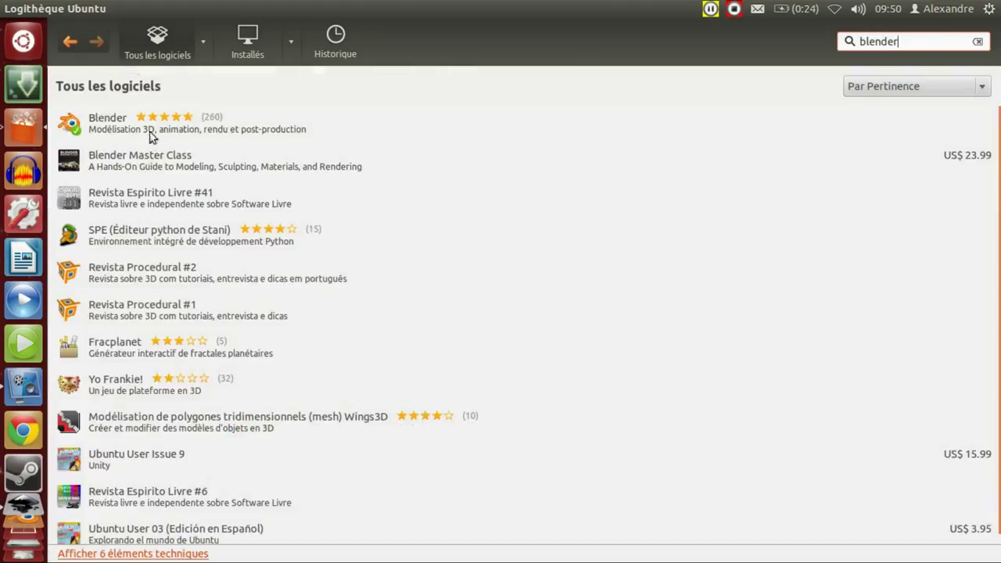
pyautogui.click(142, 125)
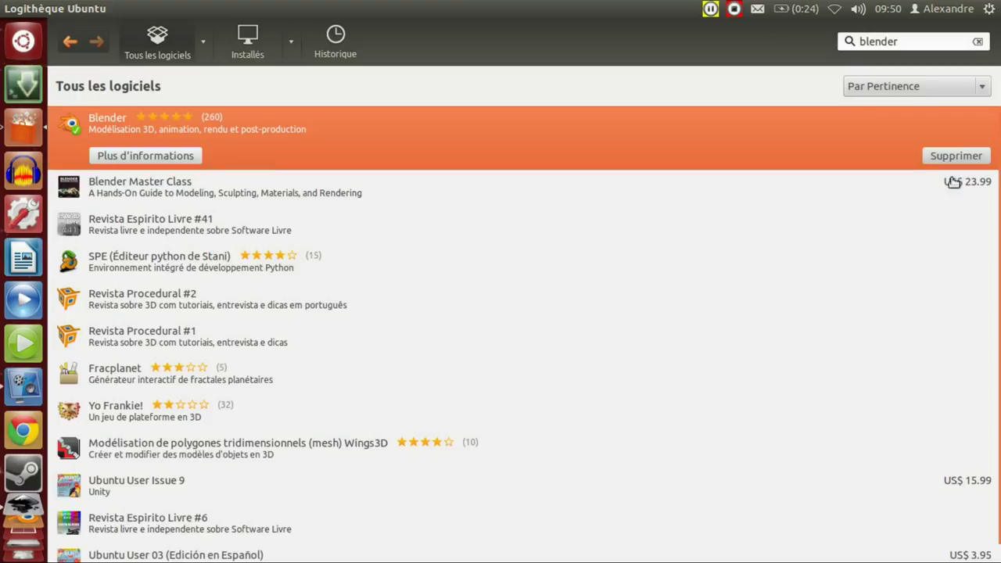
pyautogui.doubleClick(706, 164)
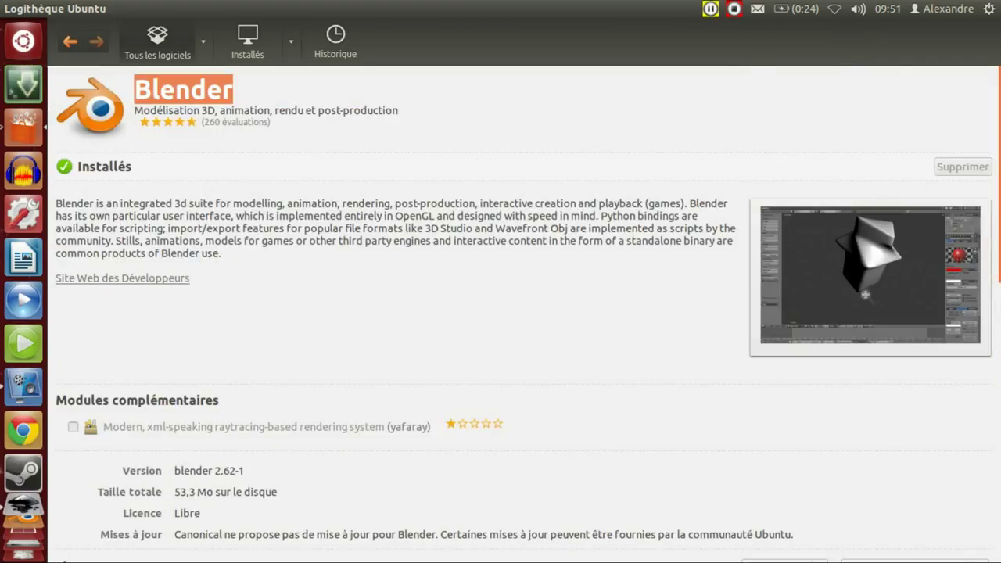
pyautogui.moveTo(4, 7)
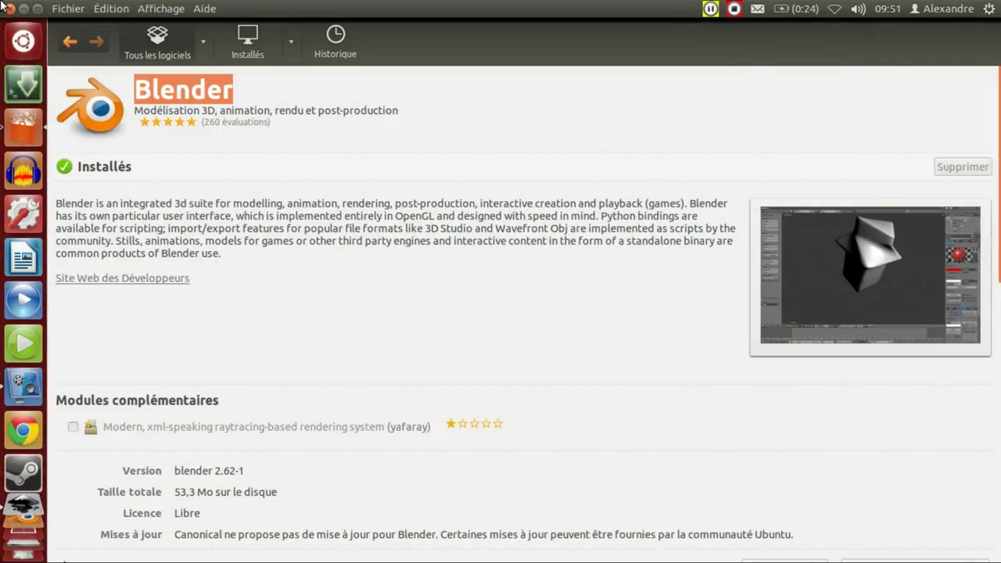
pyautogui.click(5, 7)
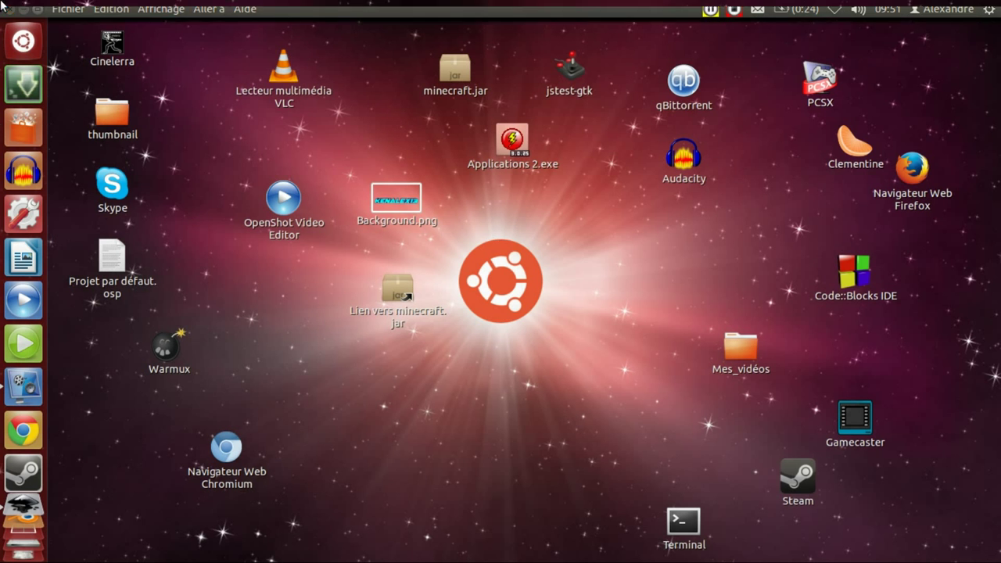
# Launch Blender, dismiss the splash screen, and place the 3D cursor in empty space beyond the lamp
pyautogui.click(9, 426)
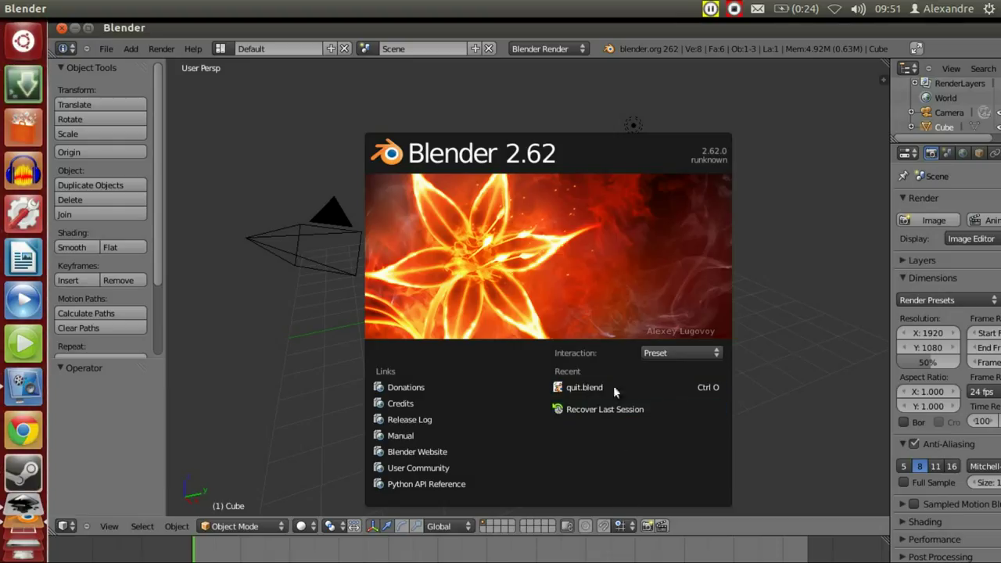
pyautogui.click(712, 169)
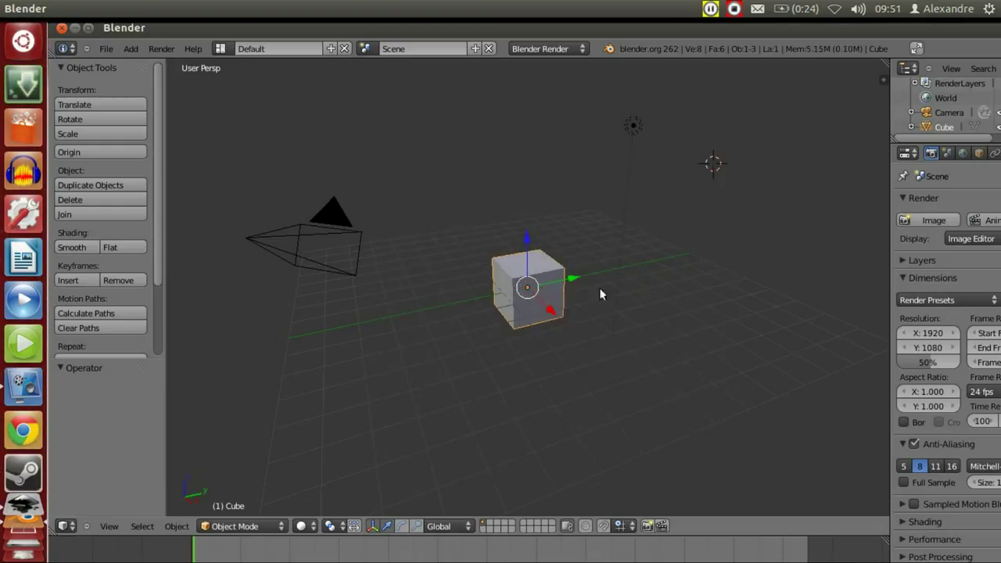
pyautogui.click(719, 162)
# Move the default cube freely by about 0.4 in Y and 0.79 in Z, and shift it about 0.53 along X
pyautogui.press('g')
pyautogui.click(568, 228)
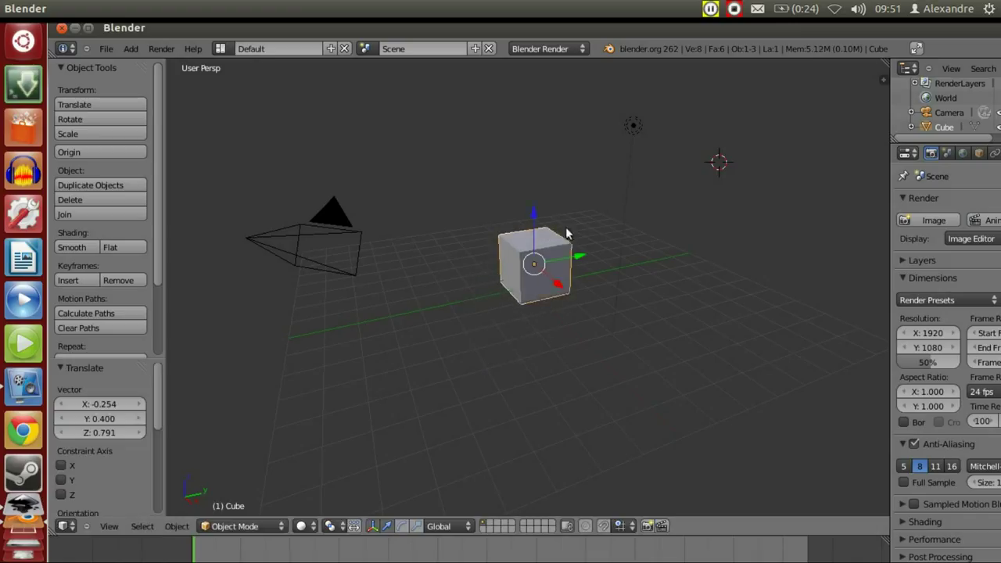
pyautogui.moveTo(555, 282); pyautogui.dragTo(587, 273)
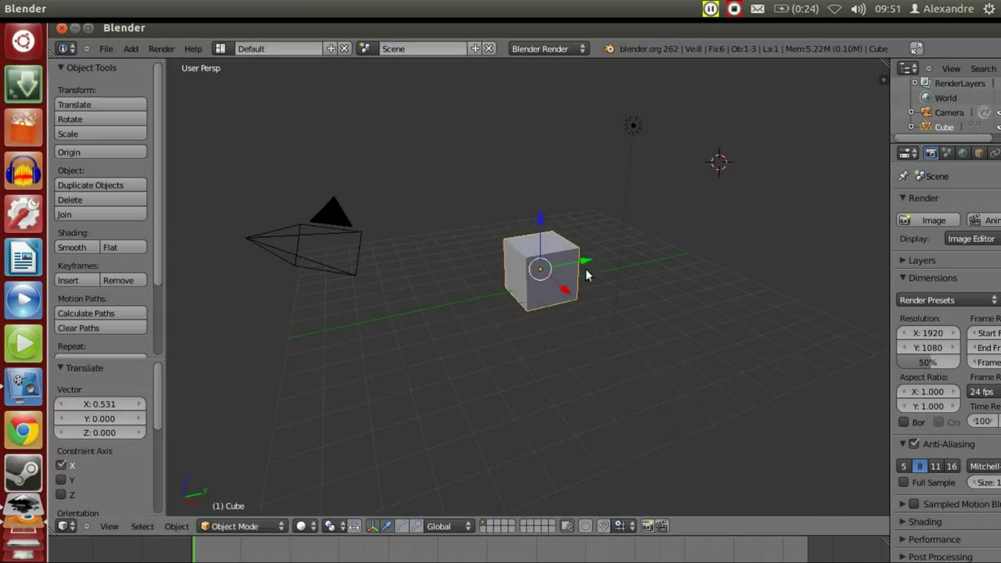
# Delete the default cube, camera and lamp from the scene
pyautogui.rightClick(943, 129)
pyautogui.click(910, 164)
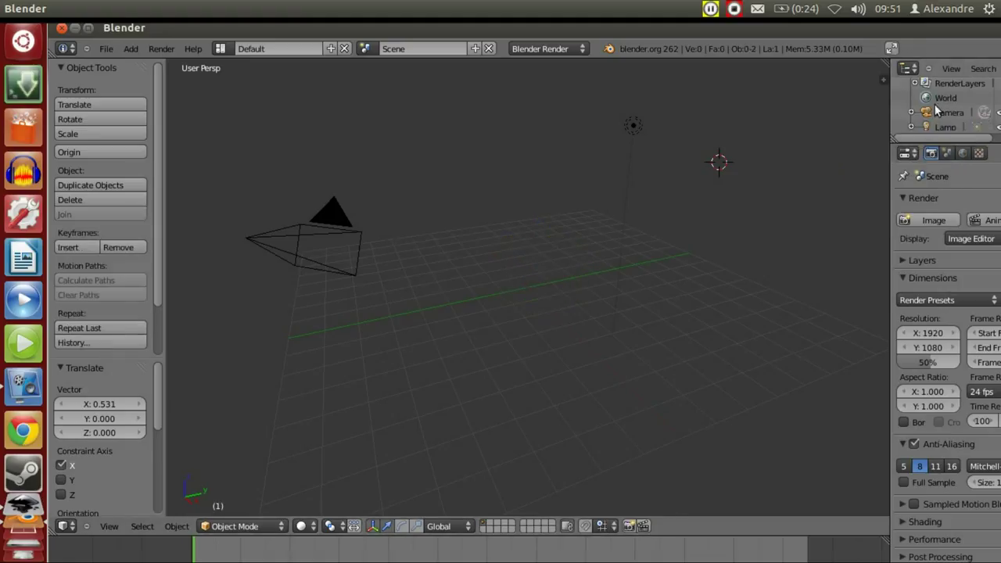
pyautogui.click(942, 111)
pyautogui.rightClick(934, 123)
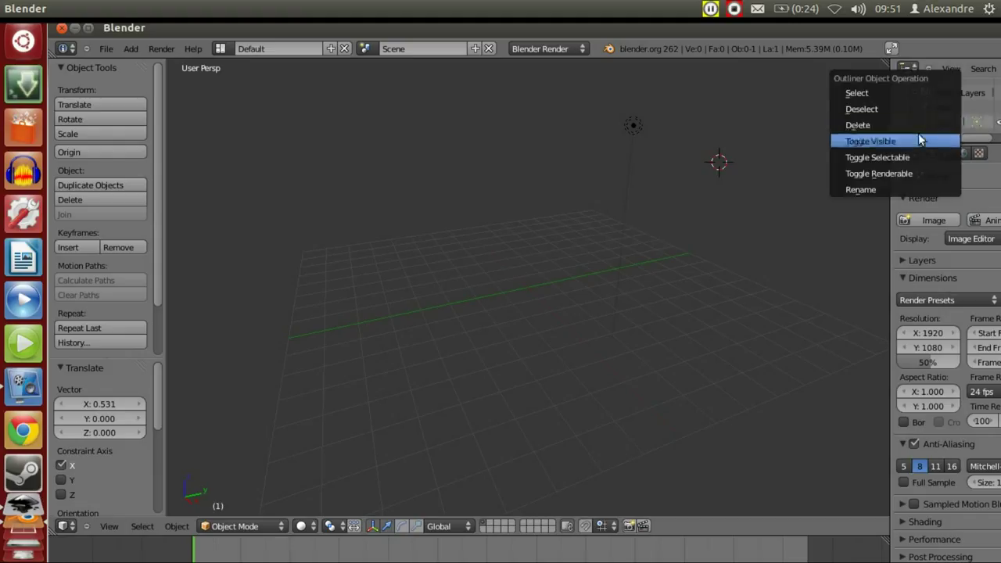
pyautogui.click(930, 123)
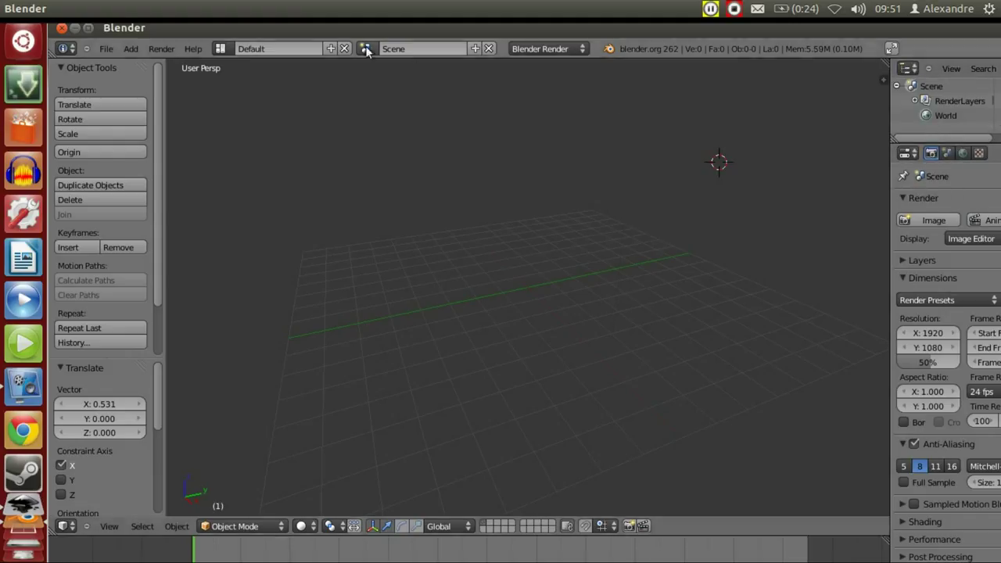
# Add a text object and move it near the middle of the grid, raising it along Z and shifting it about -1.25 along X
pyautogui.click(132, 50)
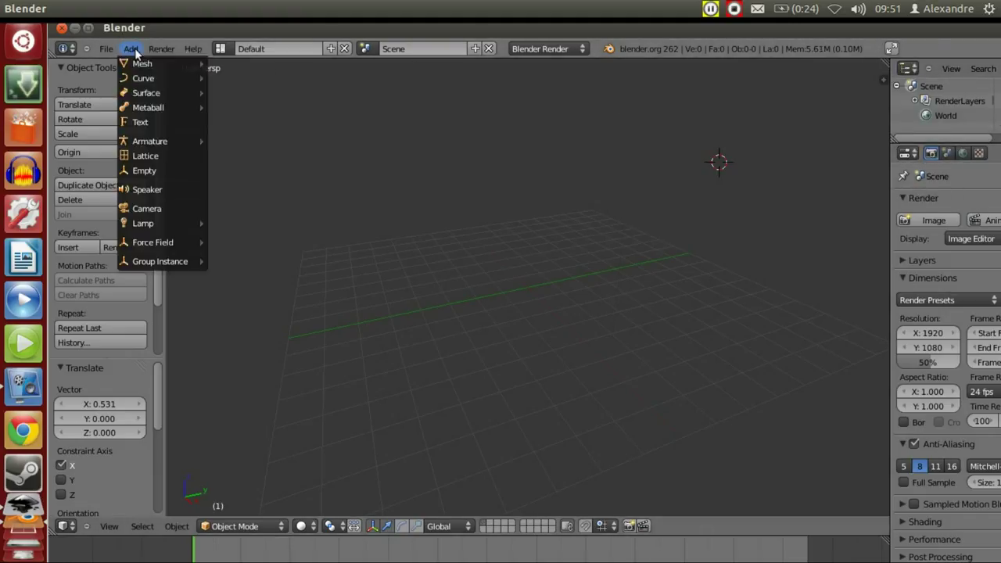
pyautogui.click(175, 119)
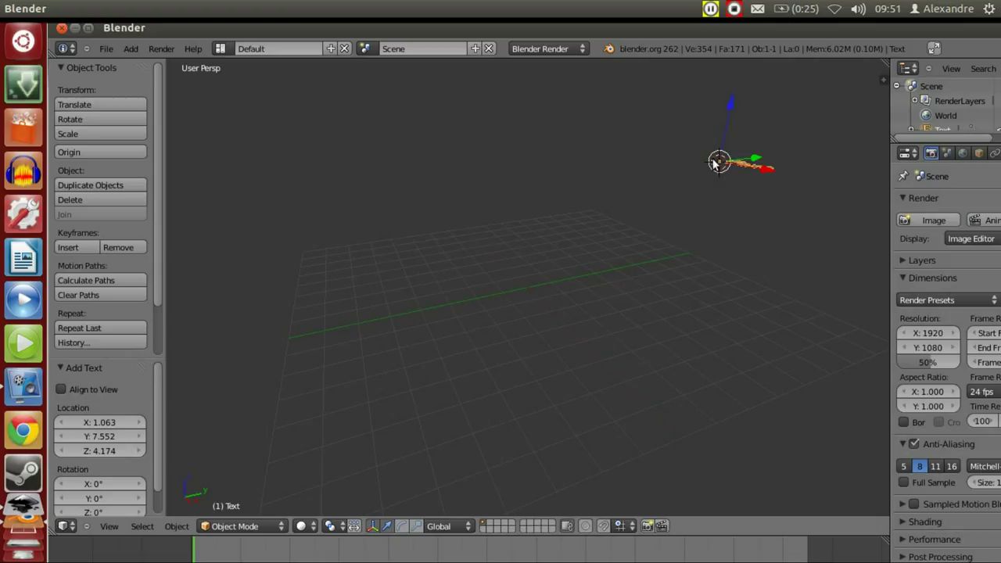
pyautogui.moveTo(717, 162); pyautogui.dragTo(510, 258)
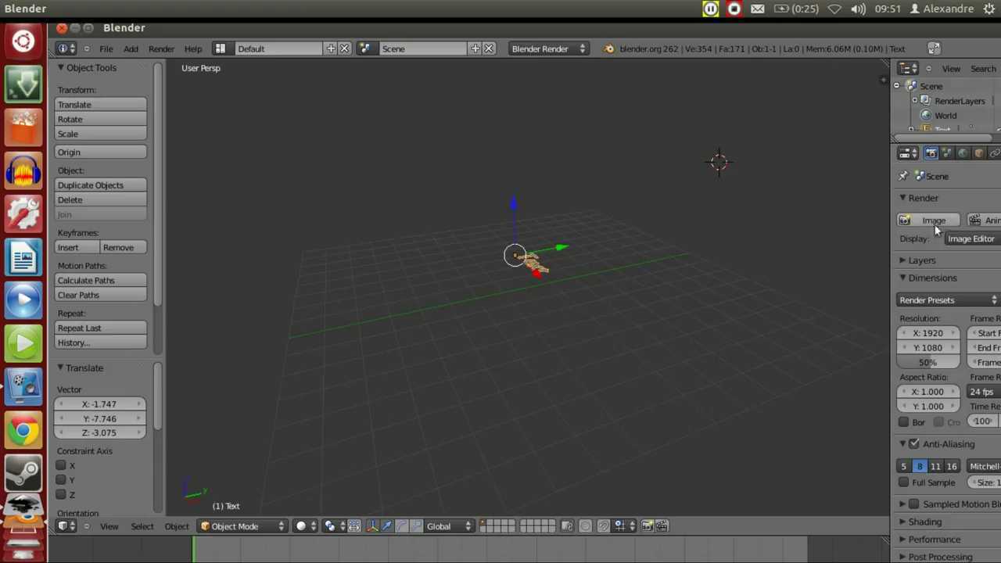
pyautogui.moveTo(512, 220); pyautogui.dragTo(511, 204)
pyautogui.moveTo(556, 233); pyautogui.dragTo(534, 255)
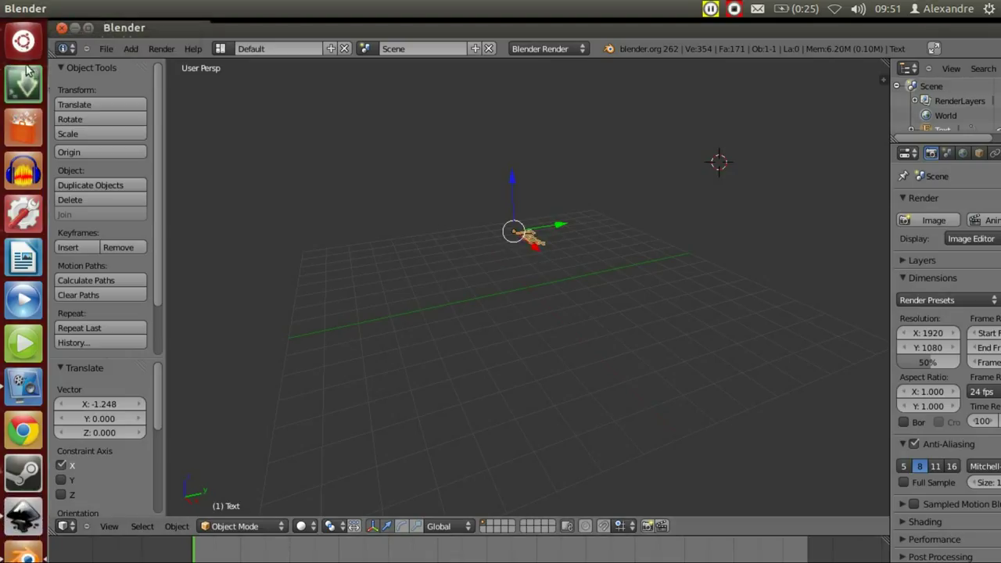
# Close Blender
pyautogui.click(192, 49)
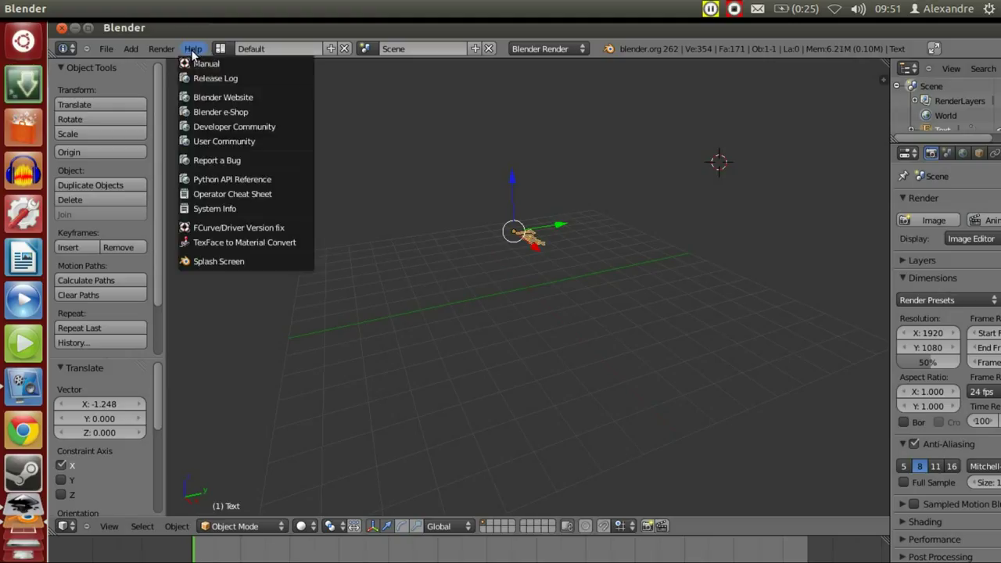
pyautogui.click(192, 50)
pyautogui.click(161, 48)
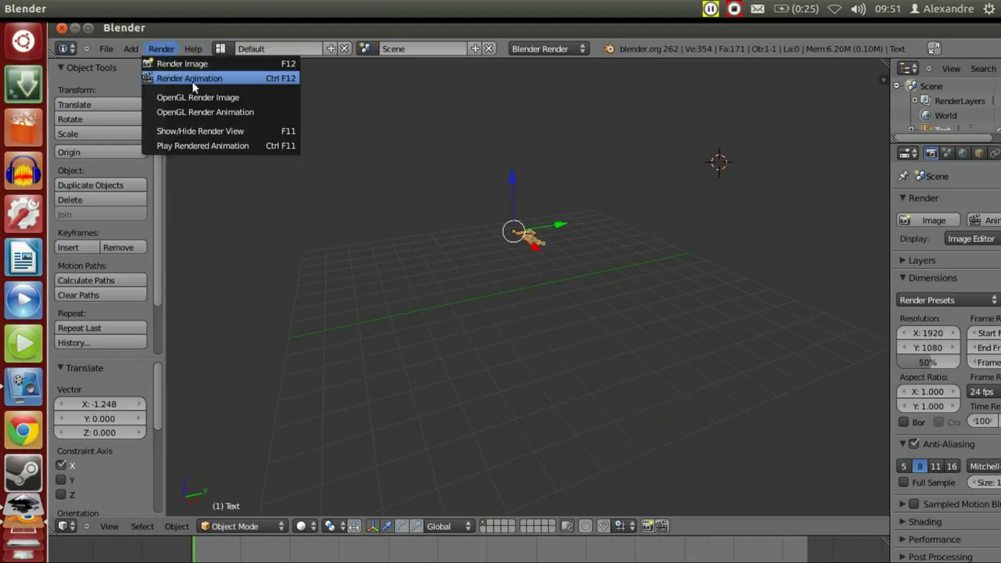
pyautogui.click(61, 29)
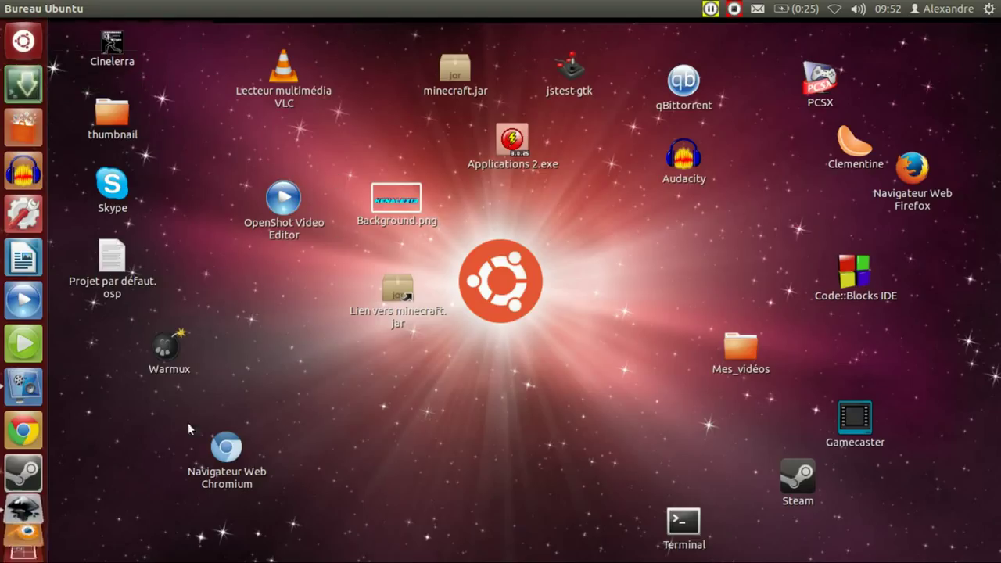
# Clear the old Dash search, view the home folder in the file manager, and put its window away
pyautogui.scroll(-3, 22, 40)
pyautogui.scroll(3, 22, 41)
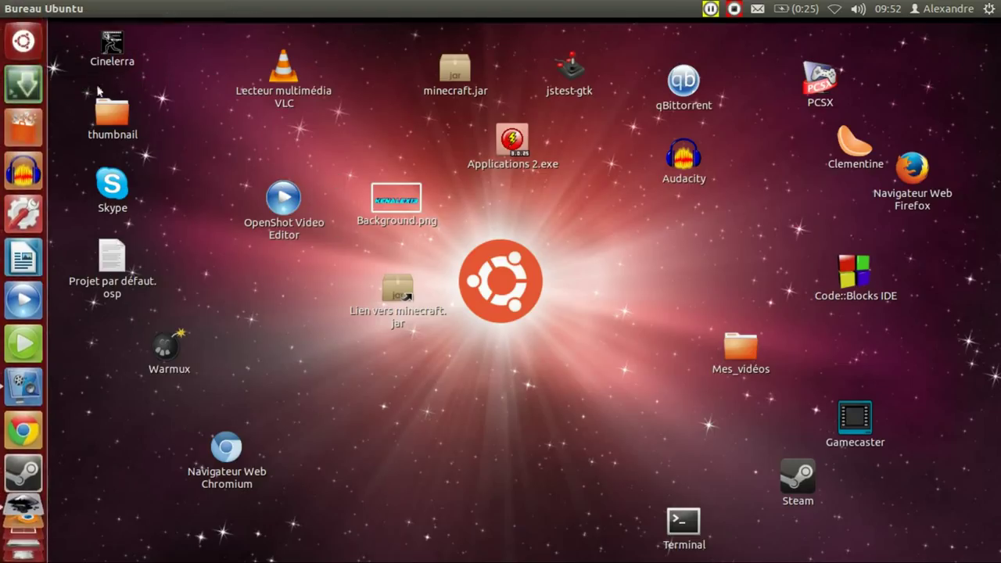
pyautogui.rightClick(21, 41)
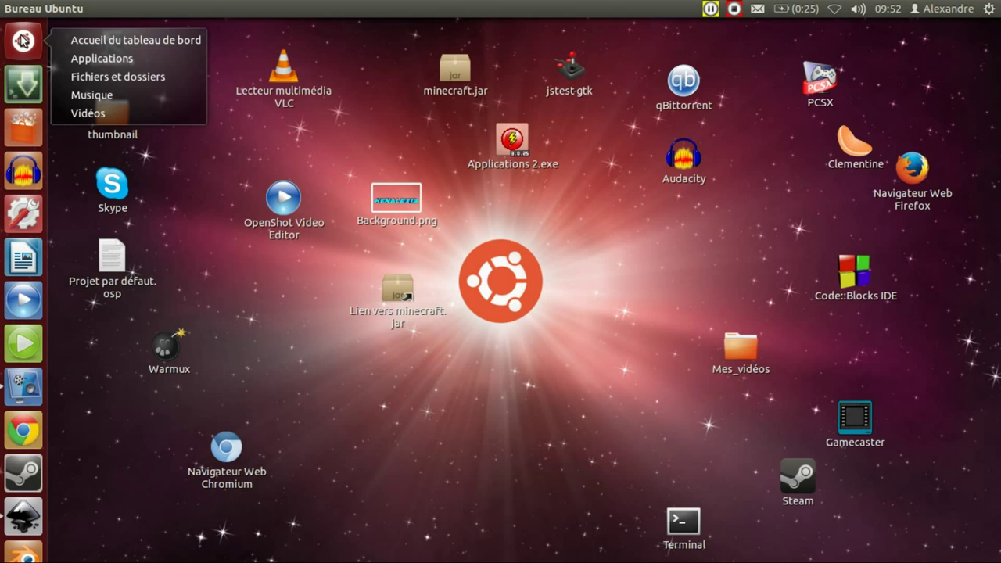
pyautogui.click(22, 41)
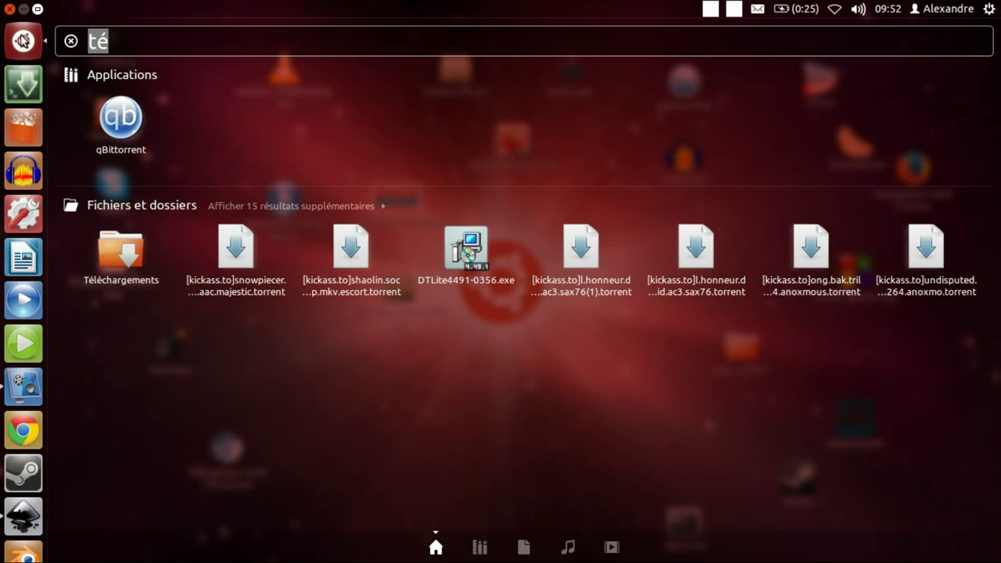
pyautogui.press('BackSpace')
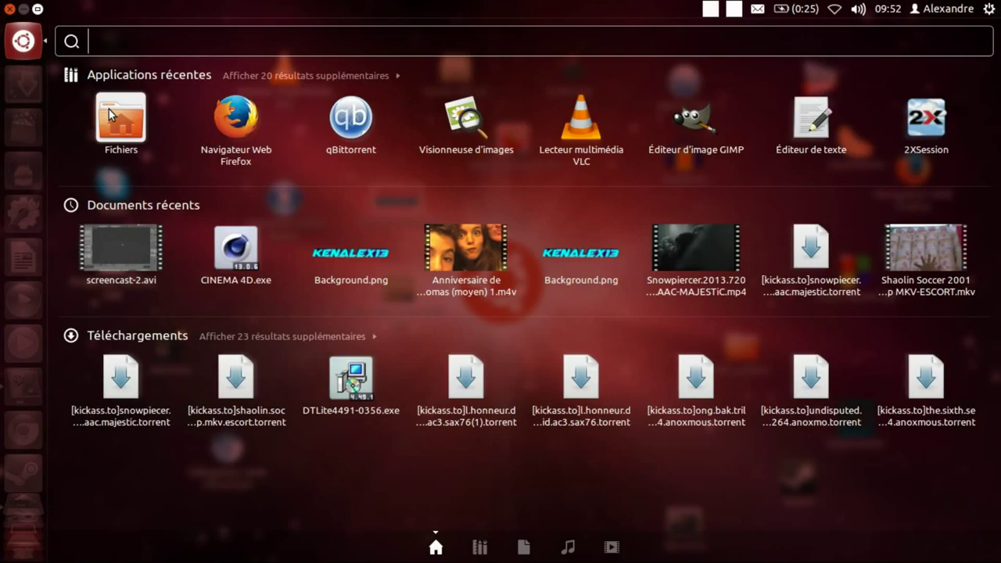
pyautogui.click(109, 110)
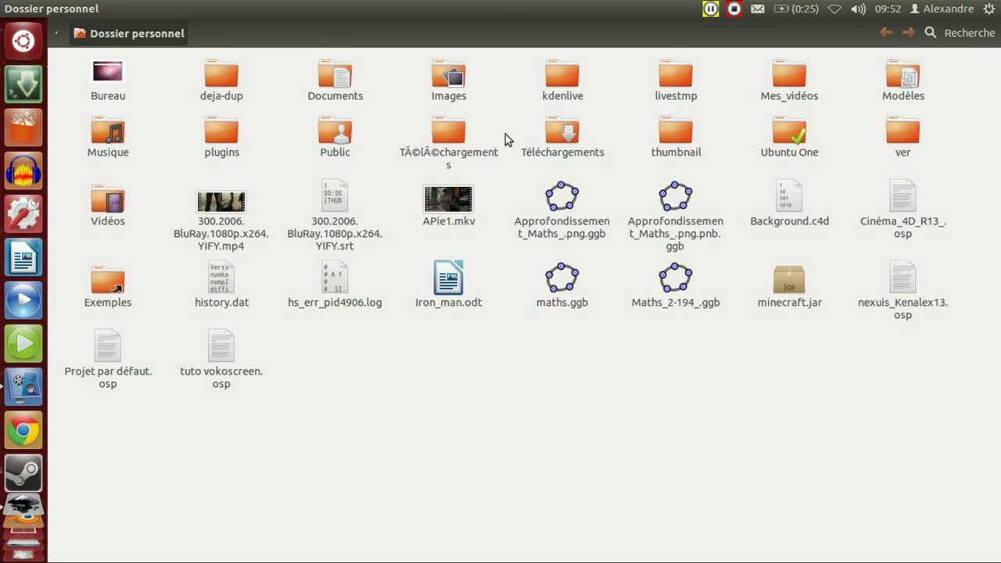
pyautogui.click(27, 5)
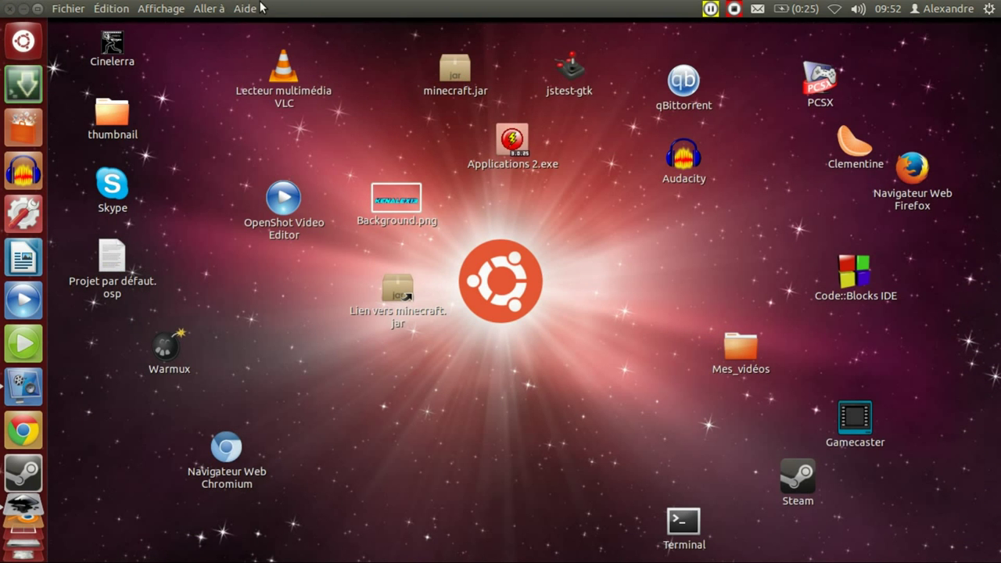
# Go to the computer overview (Poste de travail) and open the "Disque dur 750 GB: OS" drive
pyautogui.click(210, 7)
pyautogui.click(218, 49)
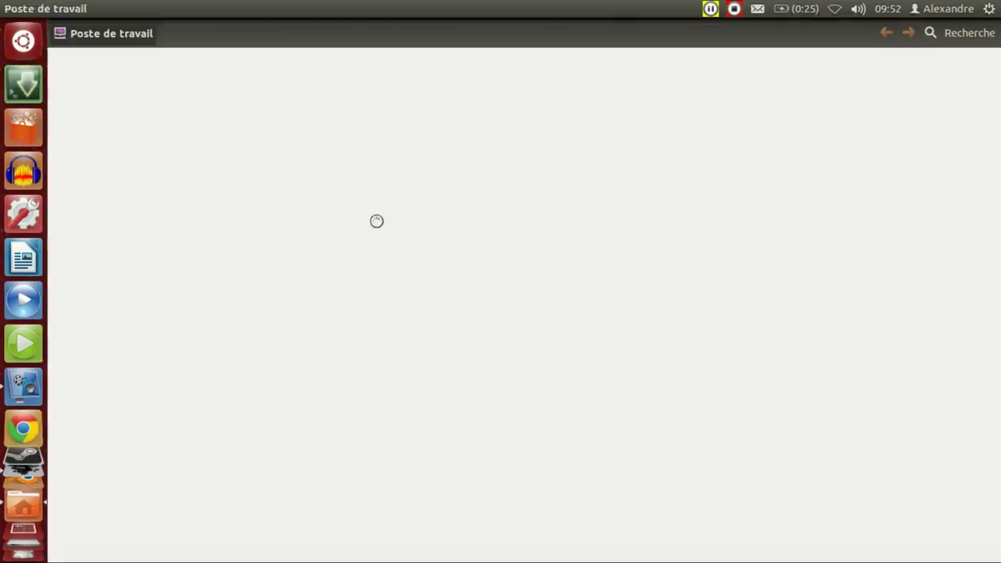
pyautogui.click(227, 98)
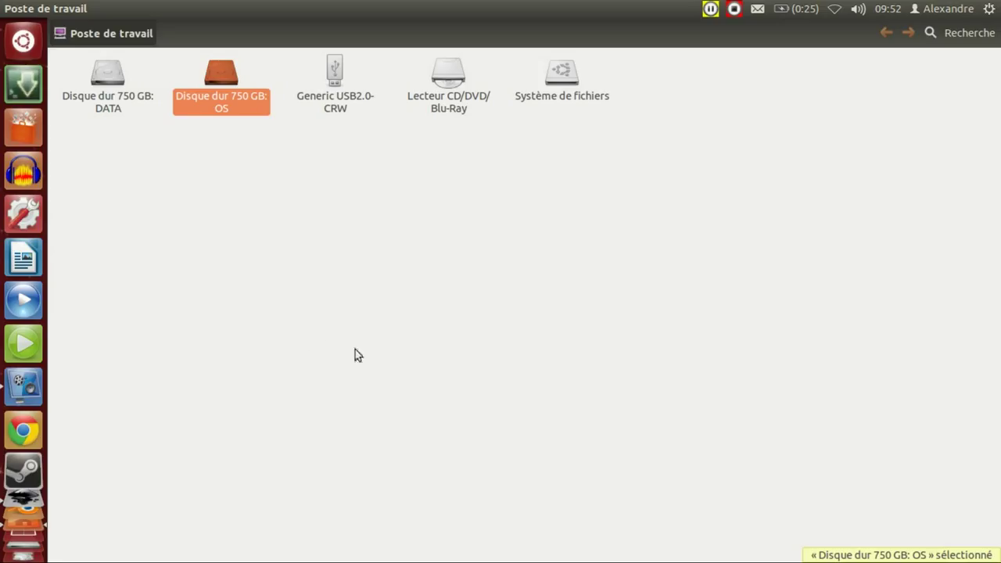
pyautogui.scroll(-4, 16, 484)
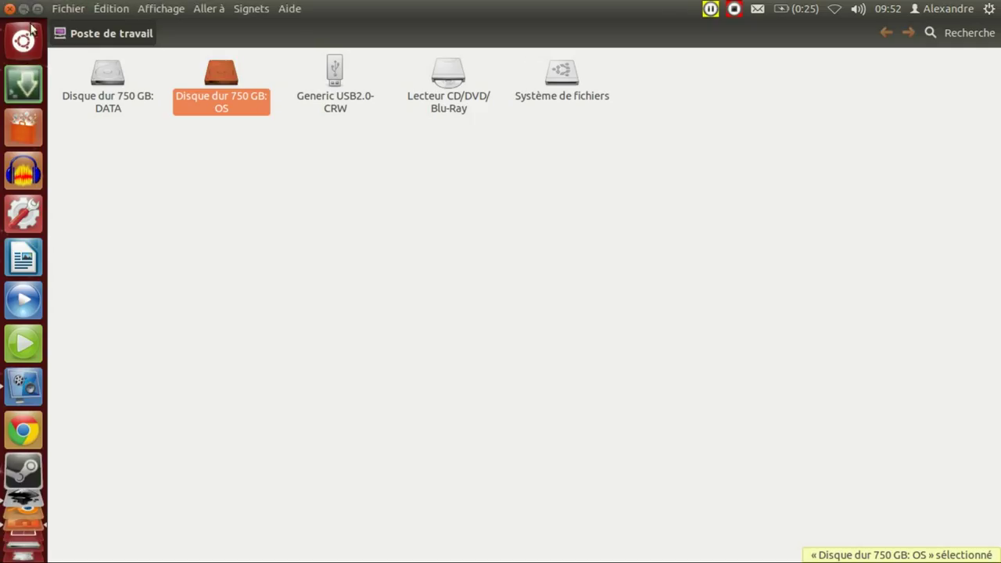
pyautogui.click(284, 208)
pyautogui.click(217, 108)
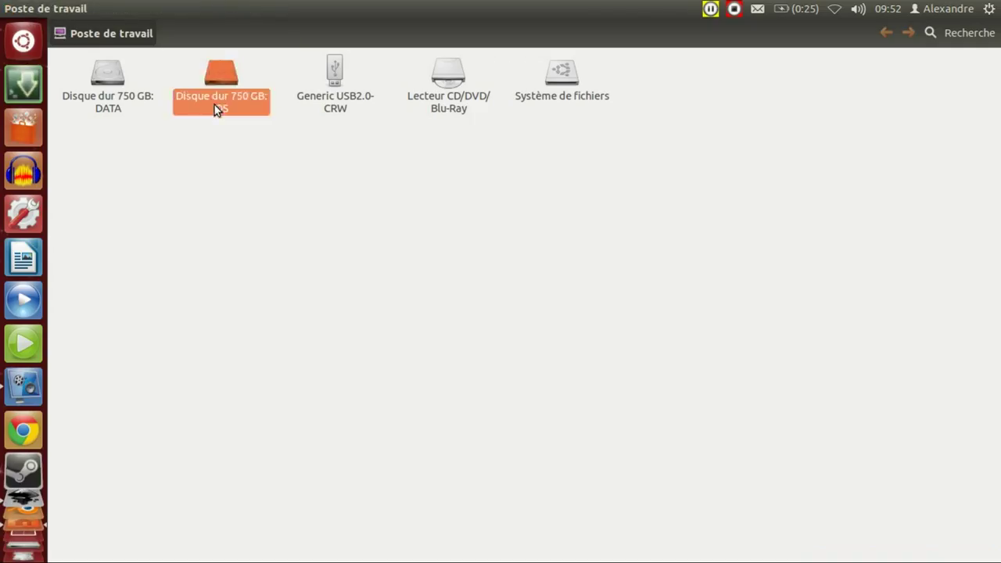
pyautogui.doubleClick(214, 104)
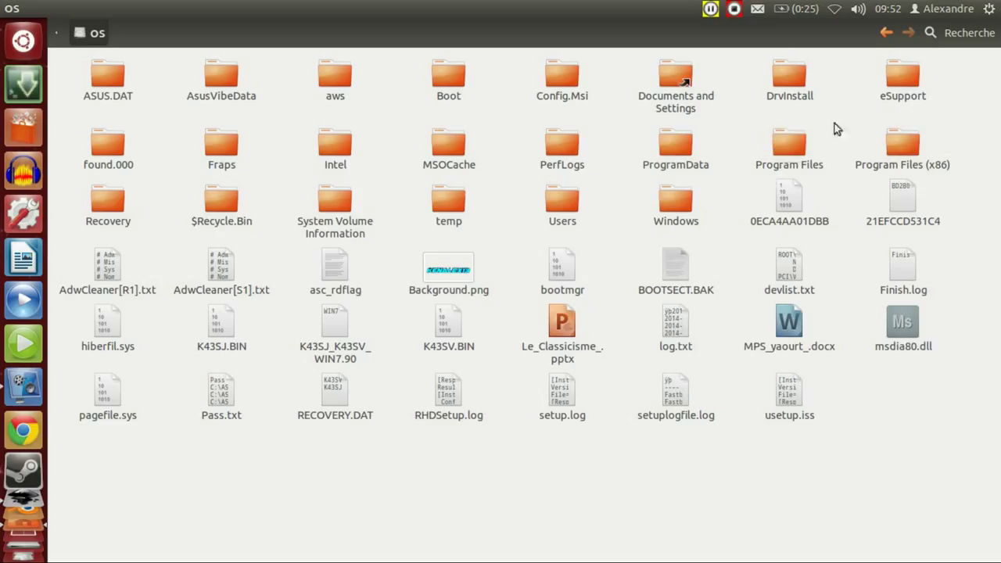
# Browse to Program Files (x86), Cinéma 4D R13$, CINEMA 4D R13.061 and select CINEMA 4D.exe
pyautogui.doubleClick(902, 149)
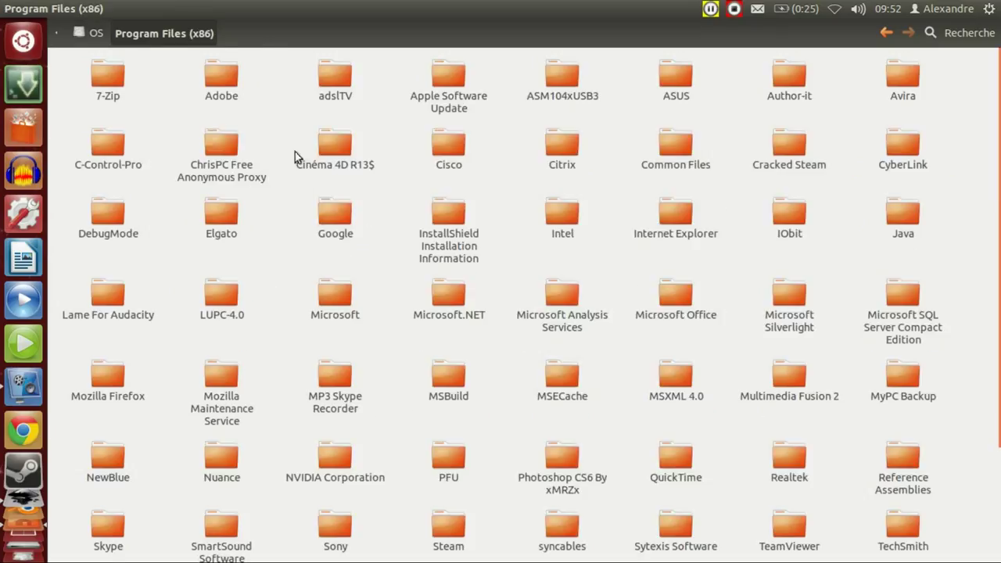
pyautogui.doubleClick(332, 147)
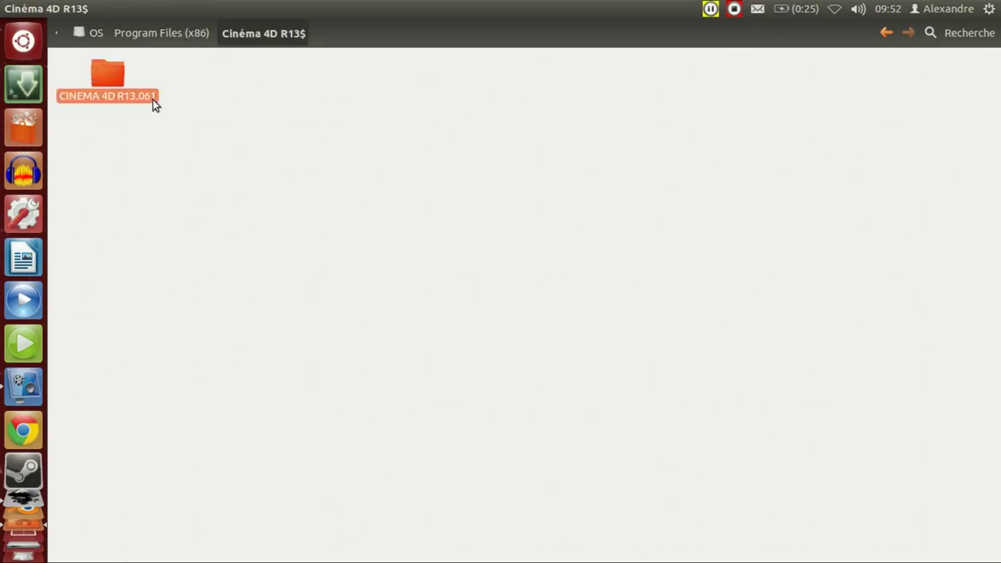
pyautogui.doubleClick(153, 100)
pyautogui.click(908, 81)
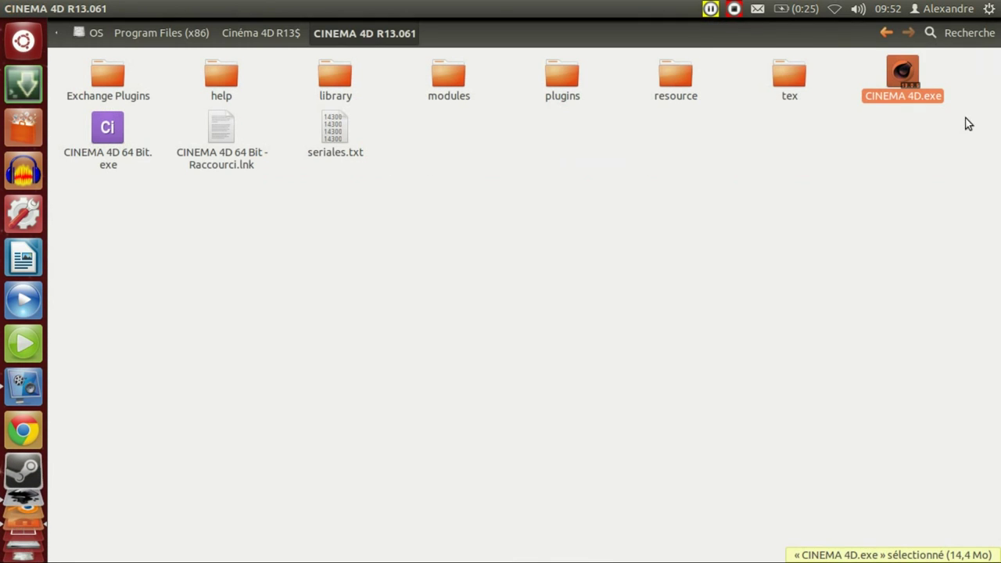
# Open CINEMA 4D.exe with Wine, the Windows program loader
pyautogui.rightClick(942, 56)
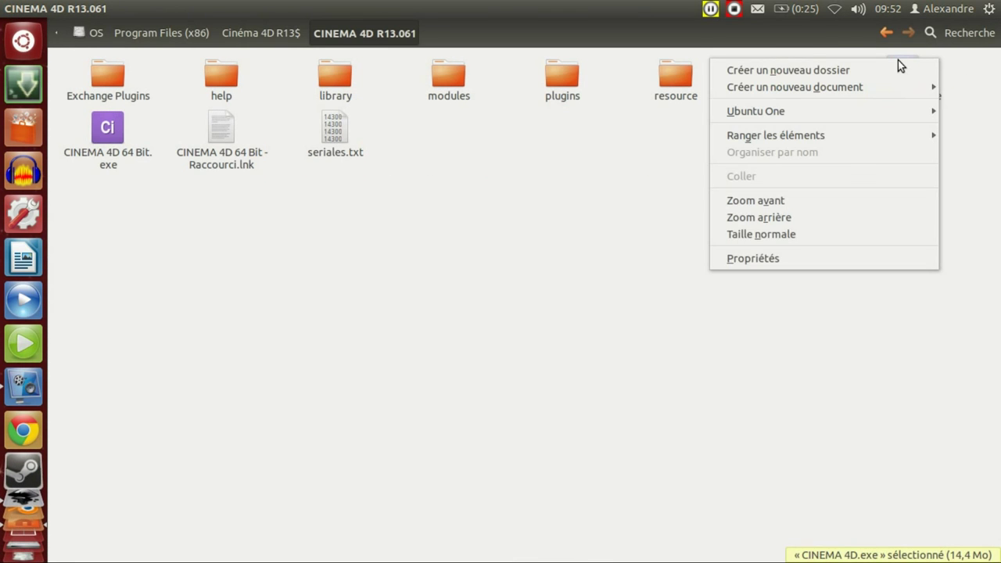
pyautogui.press('Escape')
pyautogui.rightClick(908, 79)
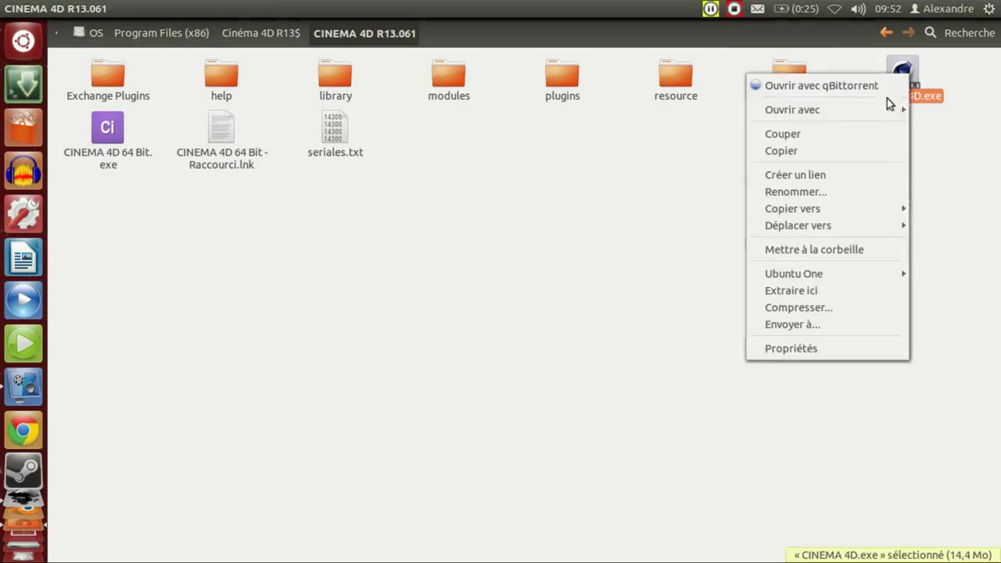
pyautogui.moveTo(894, 109)
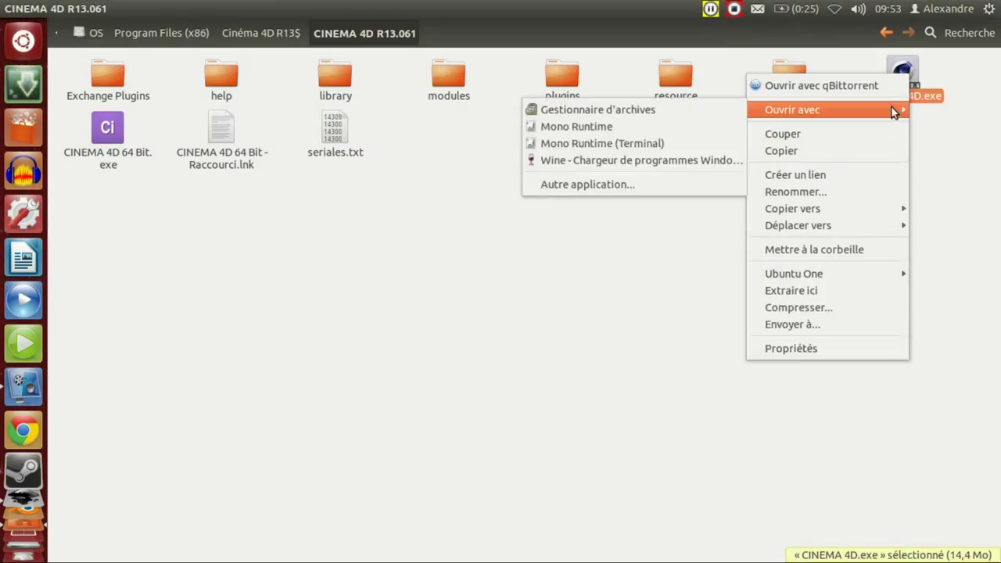
pyautogui.click(738, 163)
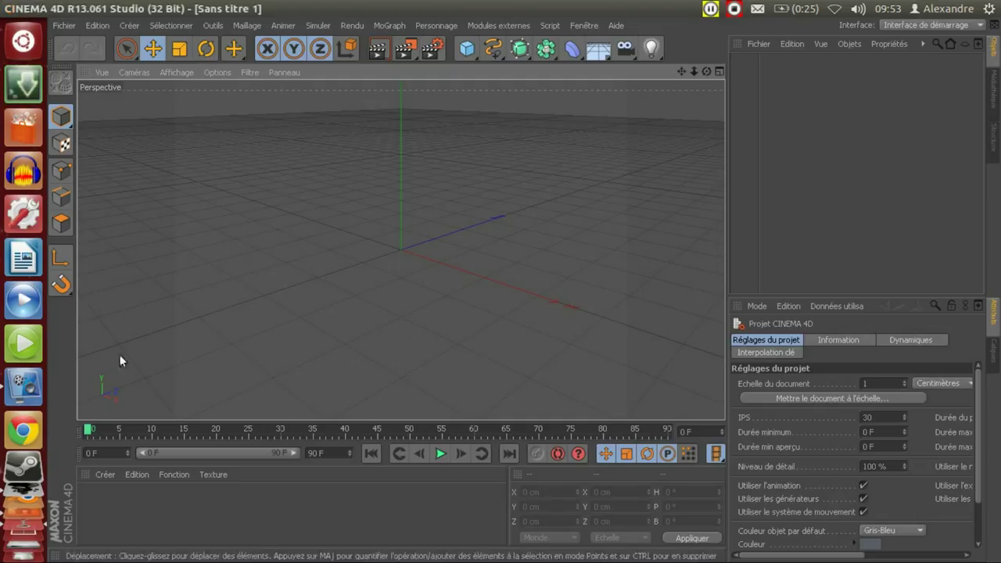
# Add a MoGraph Mo Texte object, move it to about X -234 cm, Z 50 cm, and view it from the front
pyautogui.click(387, 26)
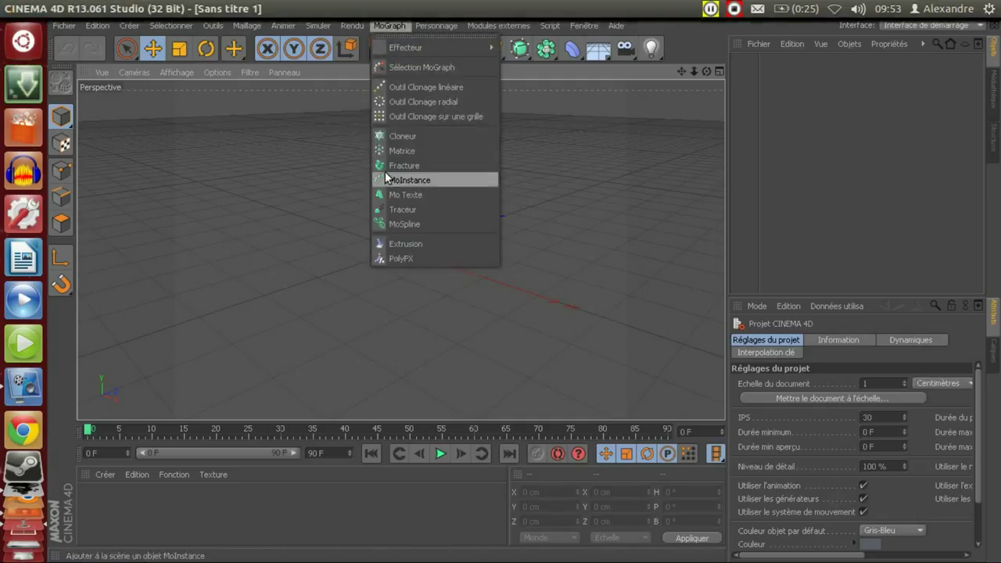
pyautogui.click(416, 196)
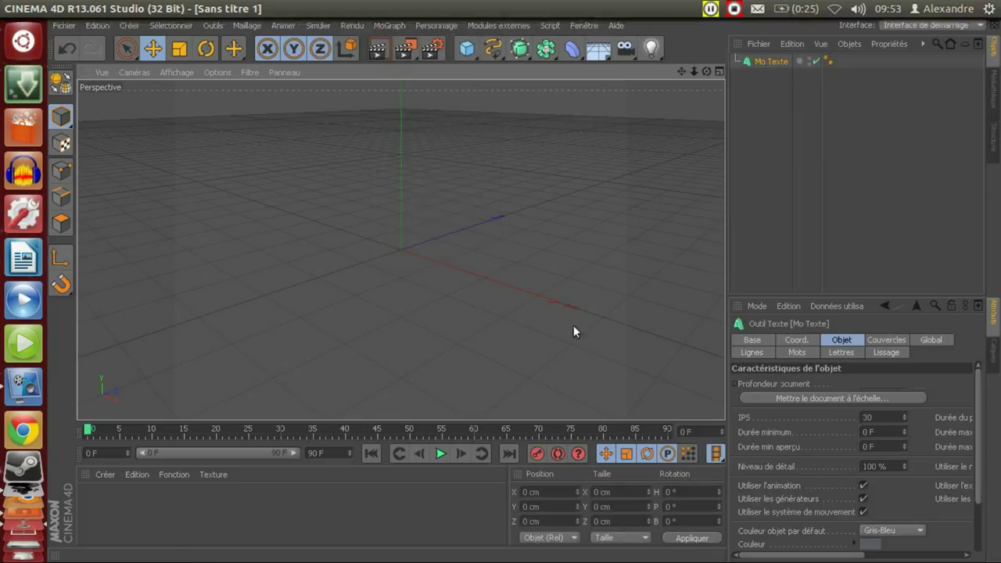
pyautogui.moveTo(450, 267); pyautogui.dragTo(335, 252)
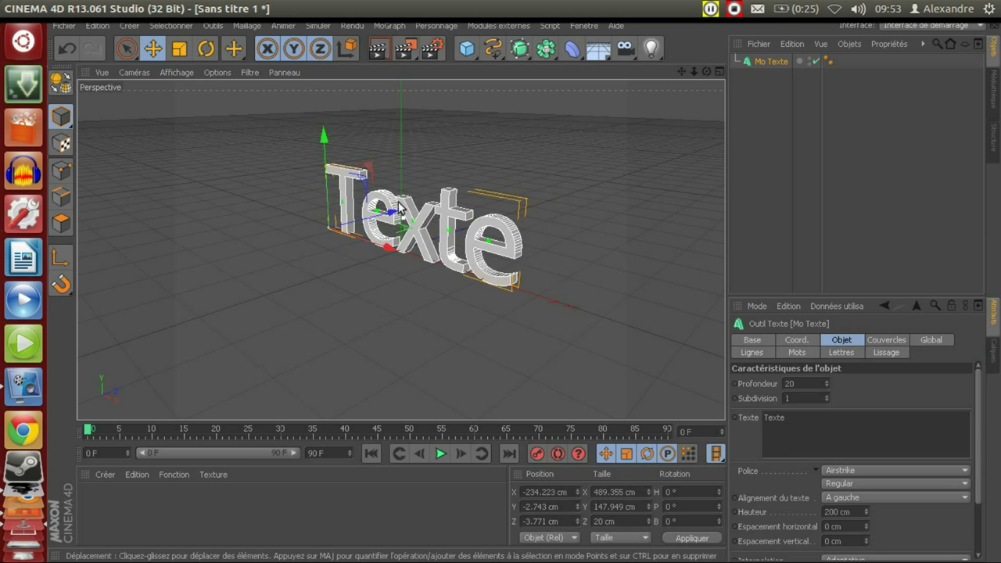
pyautogui.moveTo(391, 213); pyautogui.dragTo(451, 209)
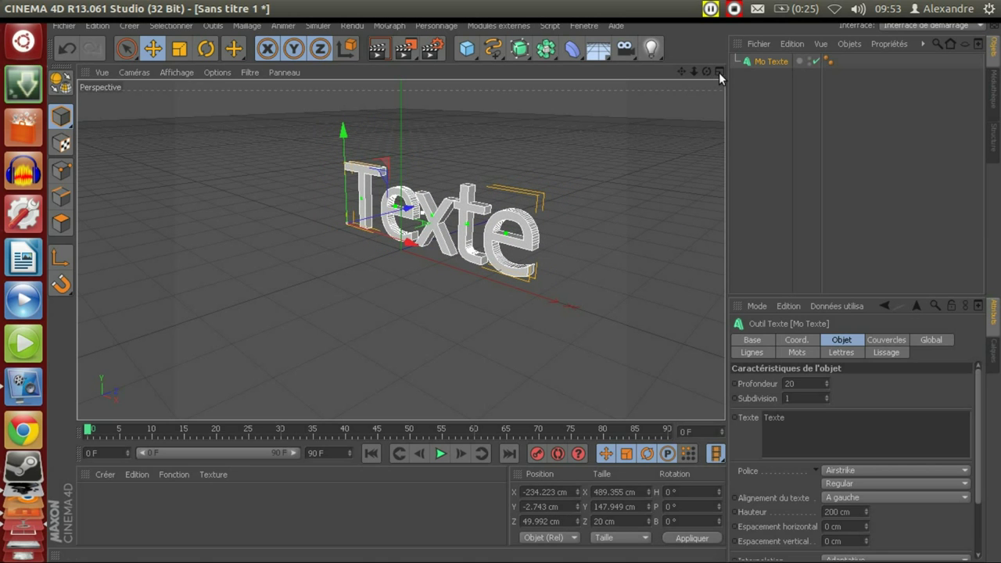
pyautogui.moveTo(707, 72); pyautogui.dragTo(664, 74)
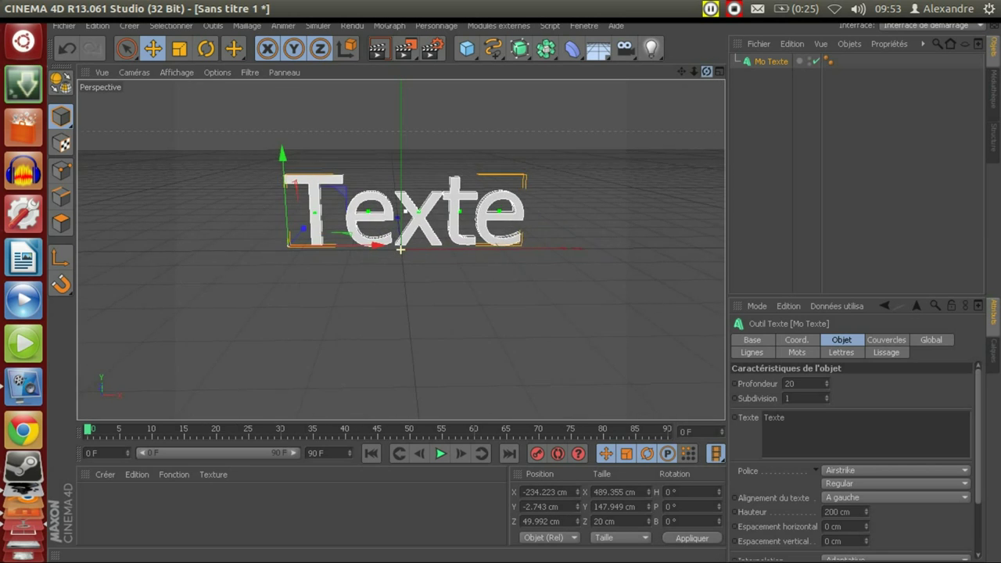
# Open the render settings and review the units available for the output width, keeping Pixels
pyautogui.click(350, 25)
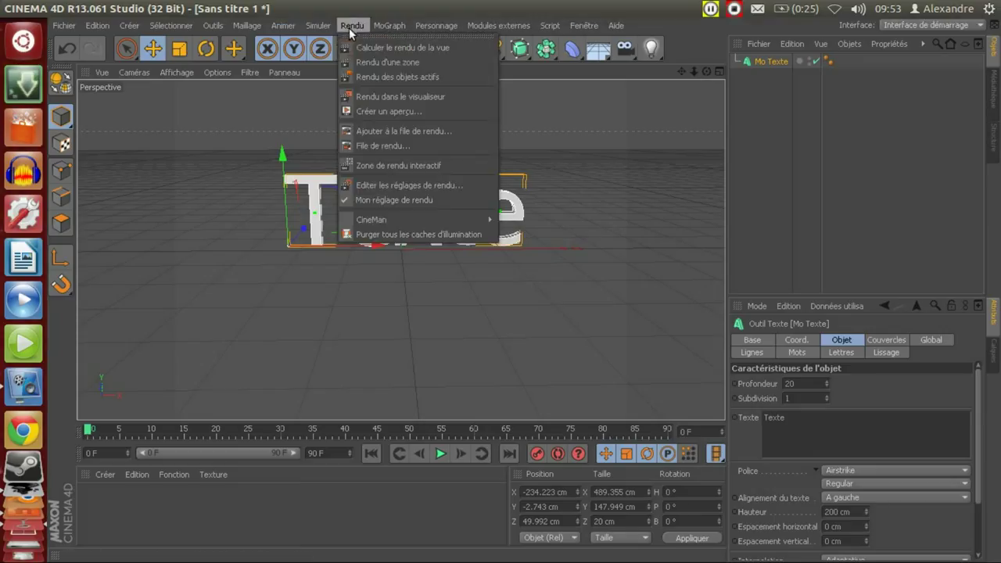
pyautogui.click(429, 61)
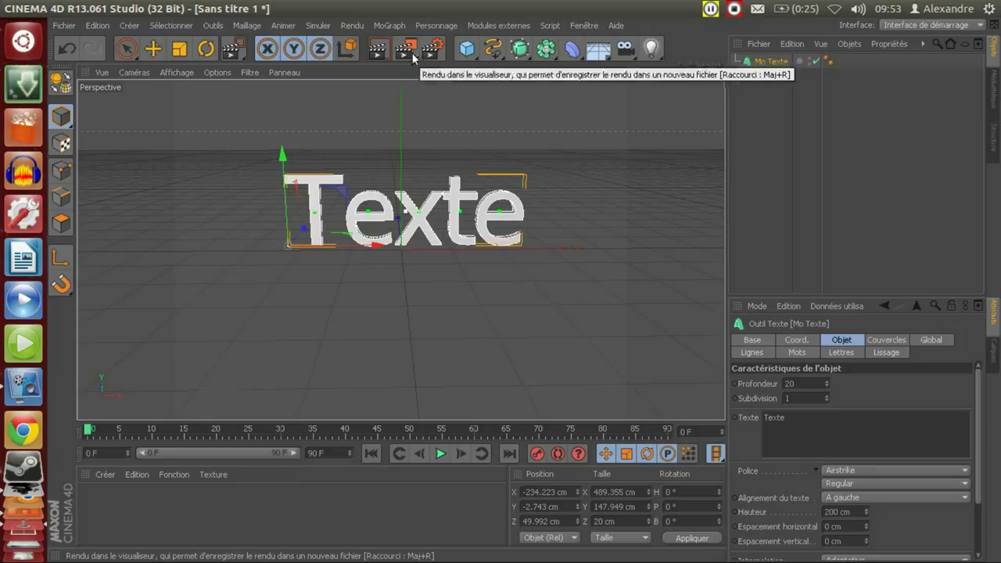
pyautogui.click(433, 49)
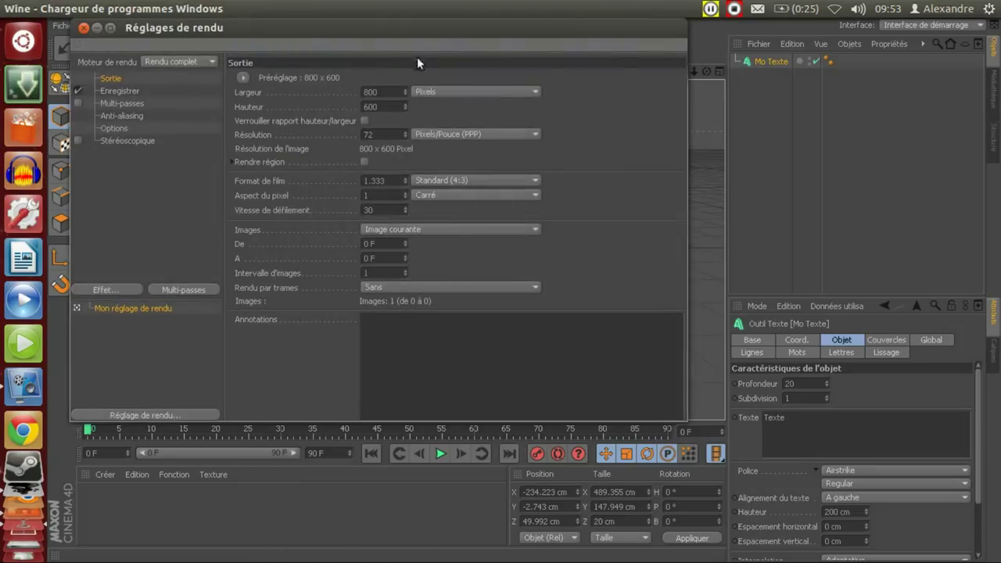
pyautogui.click(460, 88)
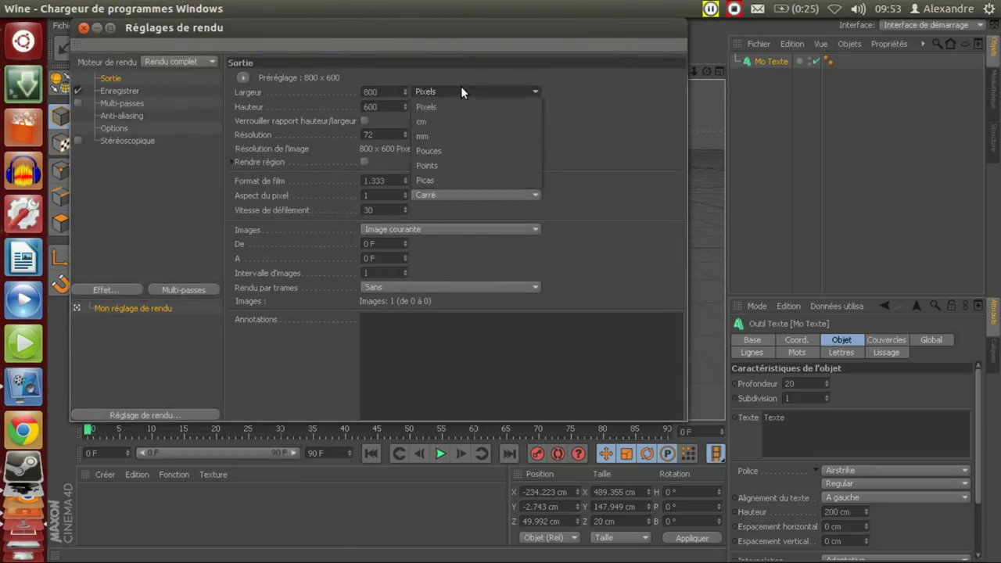
pyautogui.click(460, 88)
pyautogui.click(433, 133)
pyautogui.click(433, 129)
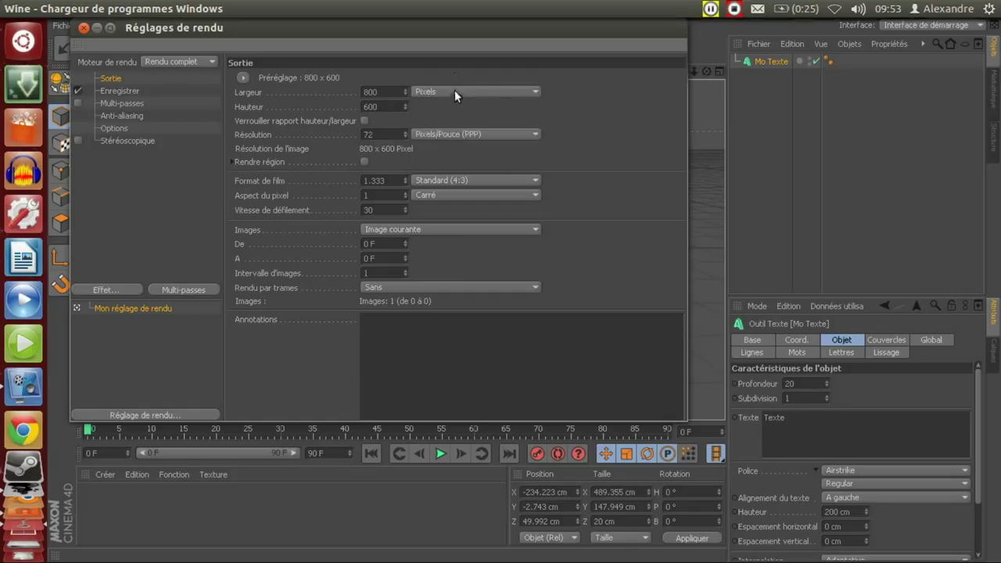
pyautogui.click(454, 91)
pyautogui.click(458, 106)
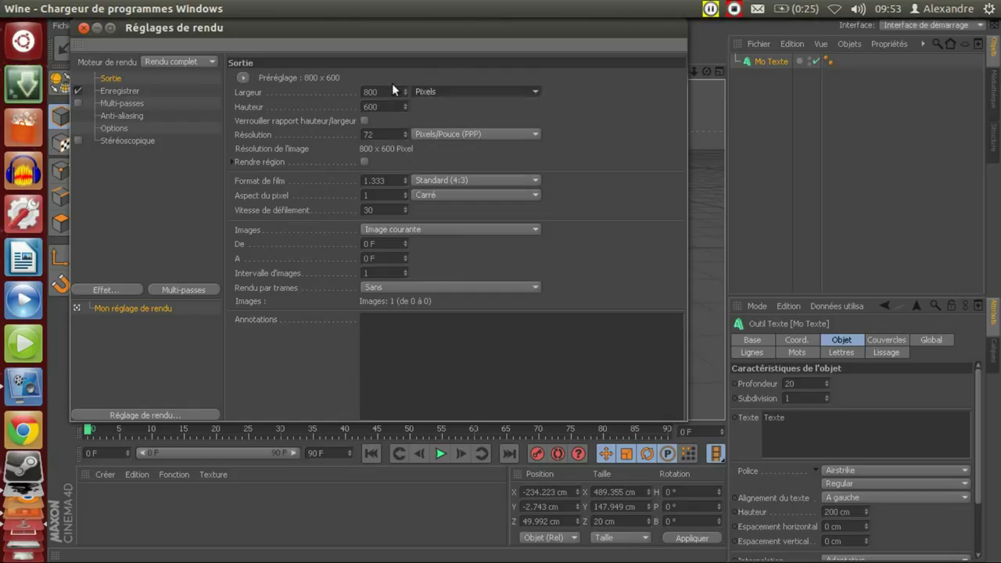
# Review the film format choices and set the images to render to Toutes les images
pyautogui.click(439, 177)
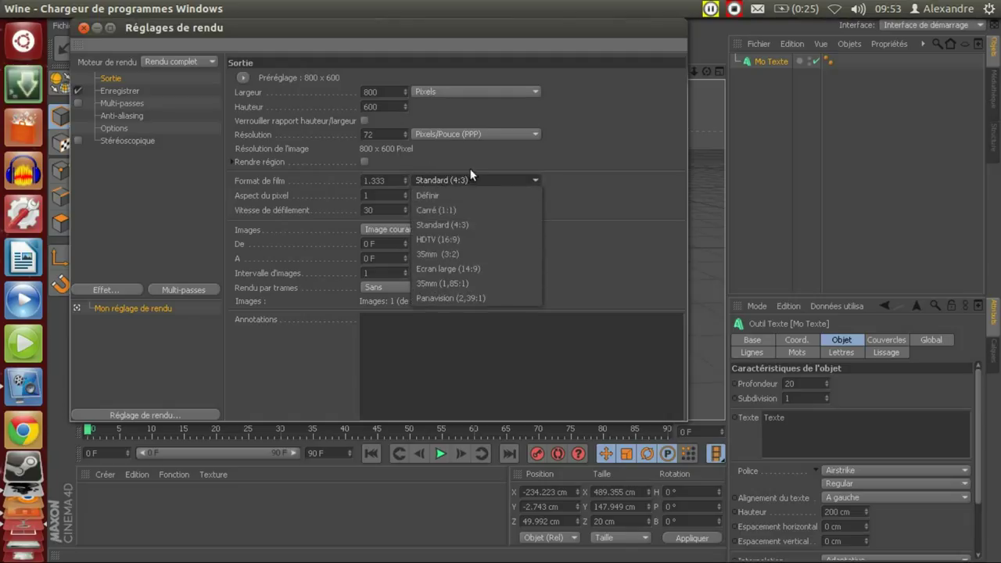
pyautogui.click(472, 177)
pyautogui.click(469, 180)
pyautogui.click(468, 180)
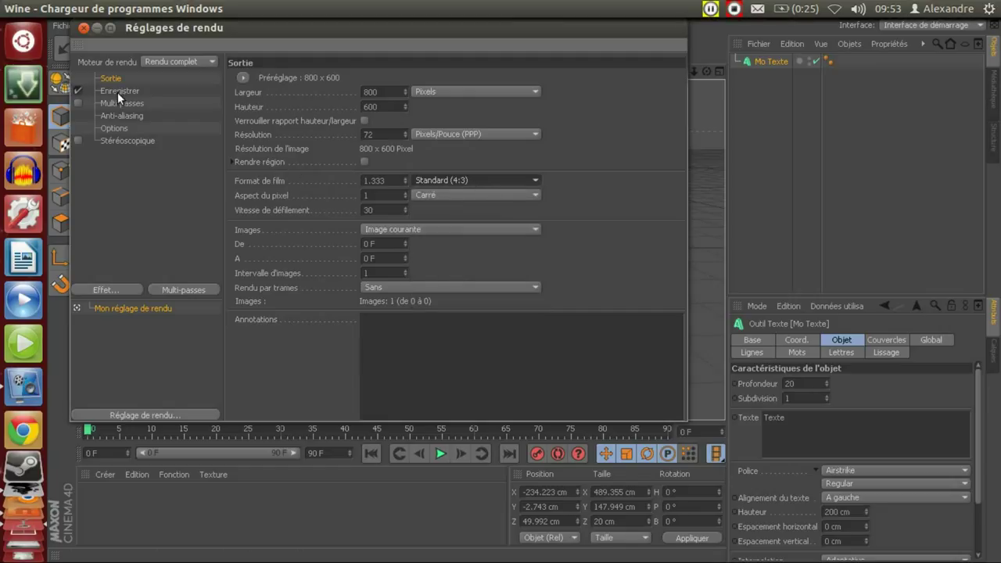
pyautogui.click(463, 233)
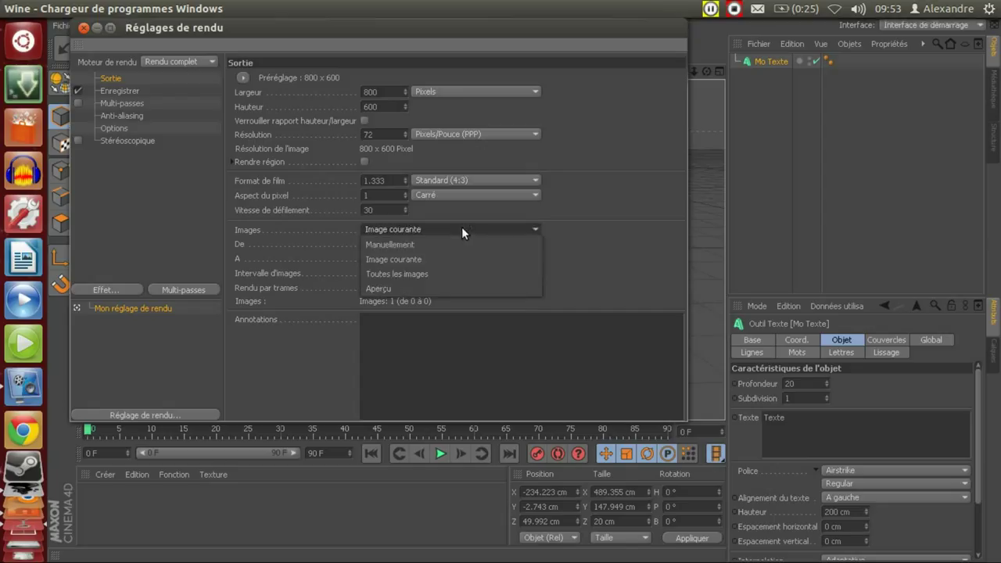
pyautogui.click(422, 275)
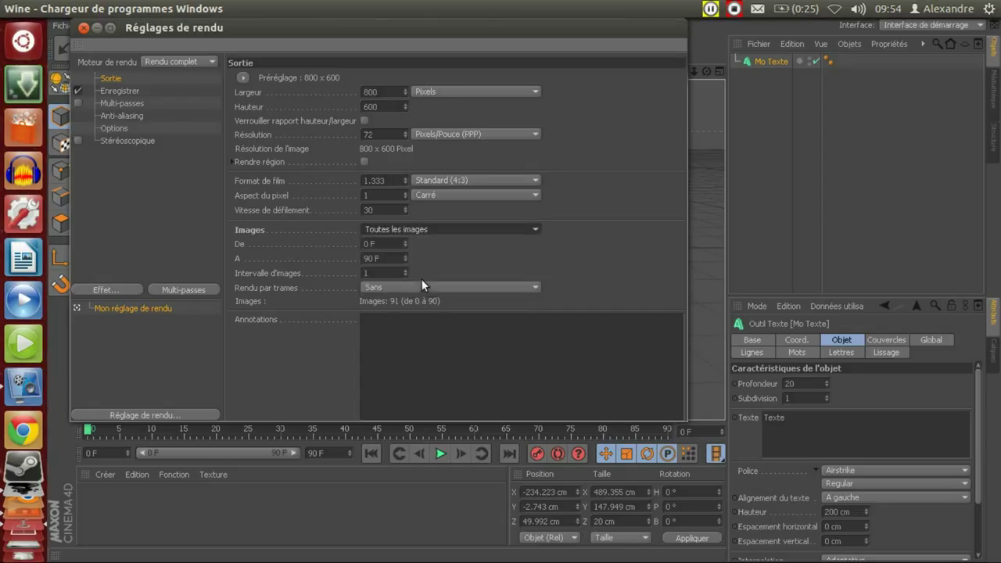
# Set the render anti-aliasing to Au mieux with a minimum level of 4x4 and a maximum level of 16x16
pyautogui.click(122, 94)
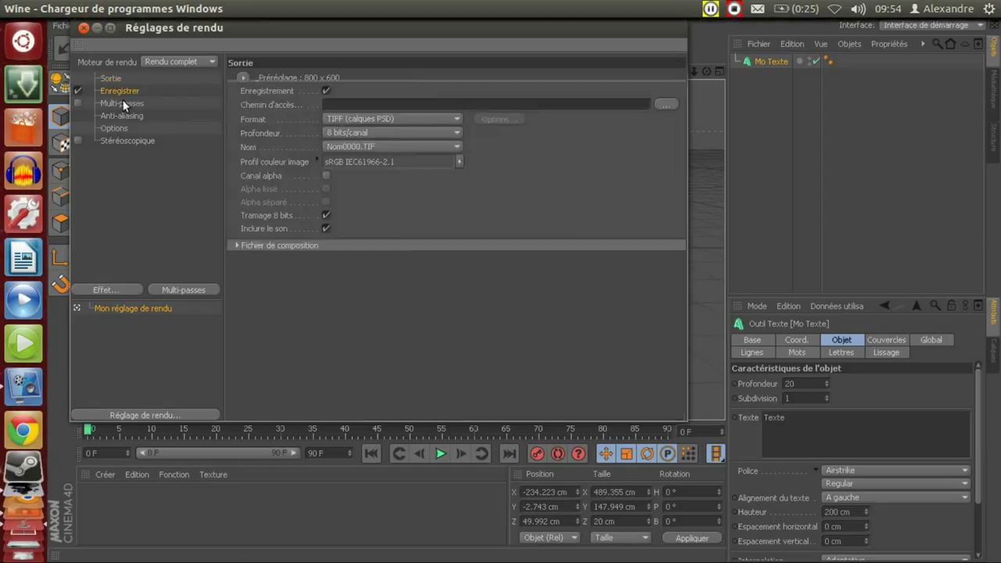
pyautogui.click(122, 102)
pyautogui.click(123, 113)
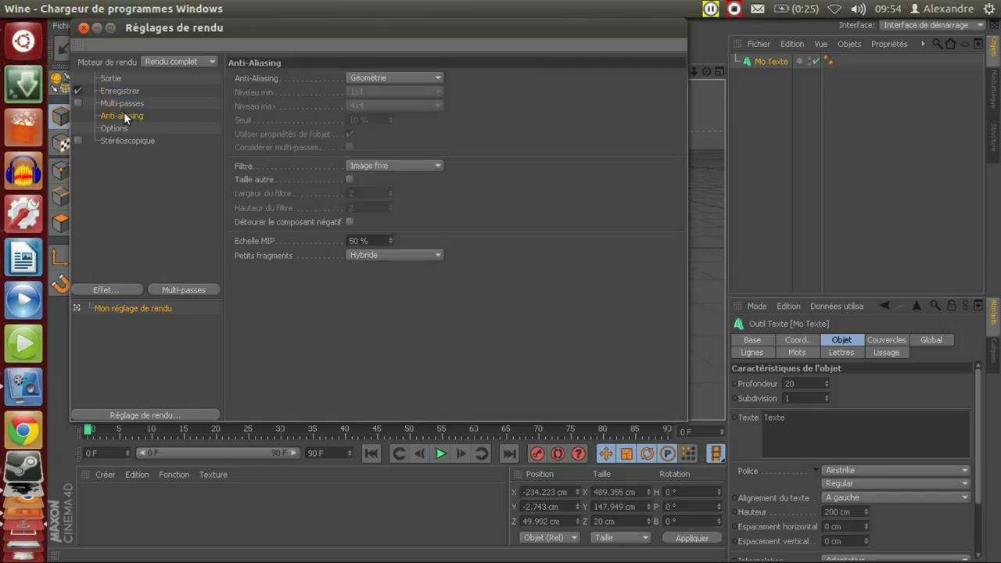
pyautogui.click(407, 78)
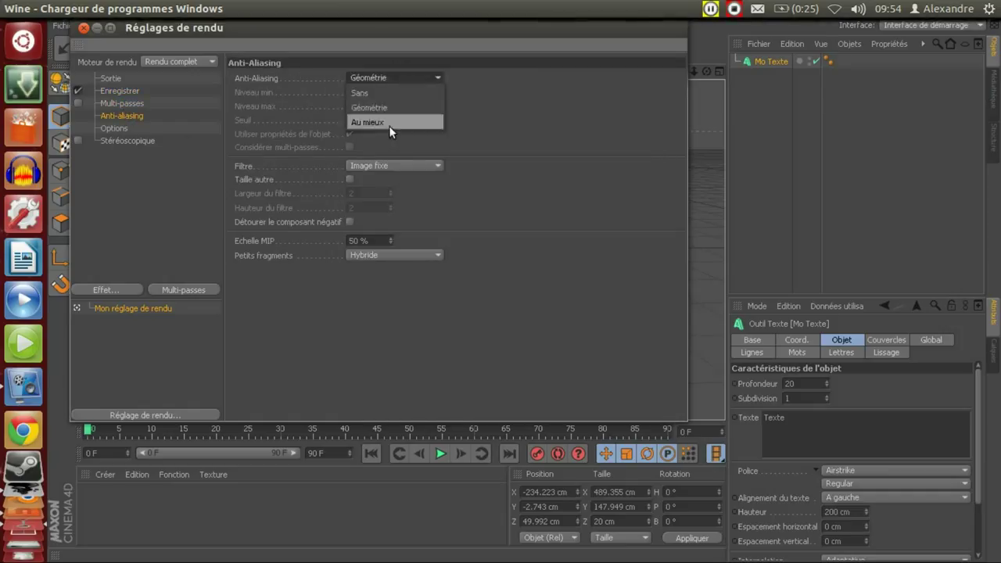
pyautogui.click(388, 123)
pyautogui.click(400, 92)
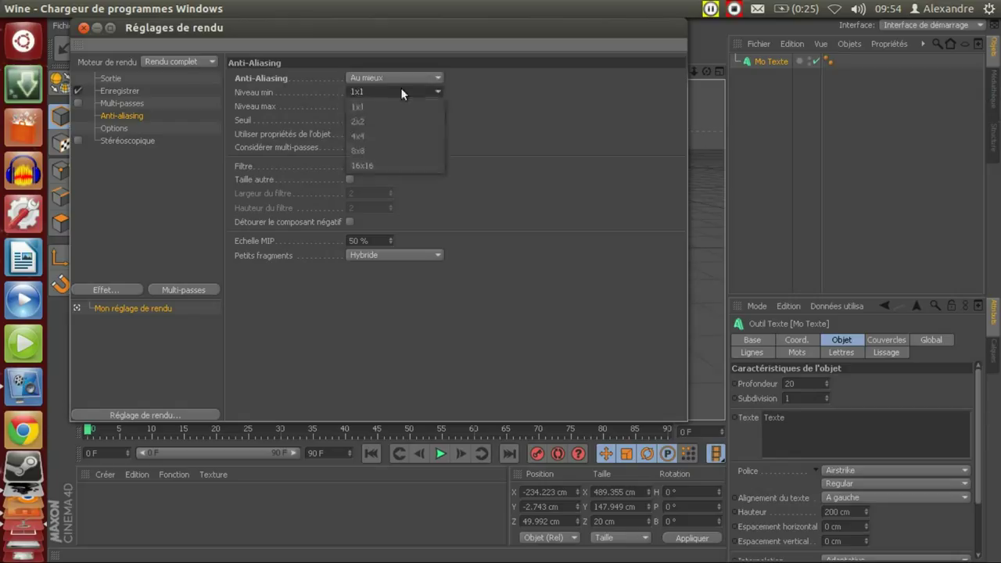
pyautogui.click(396, 132)
pyautogui.click(407, 105)
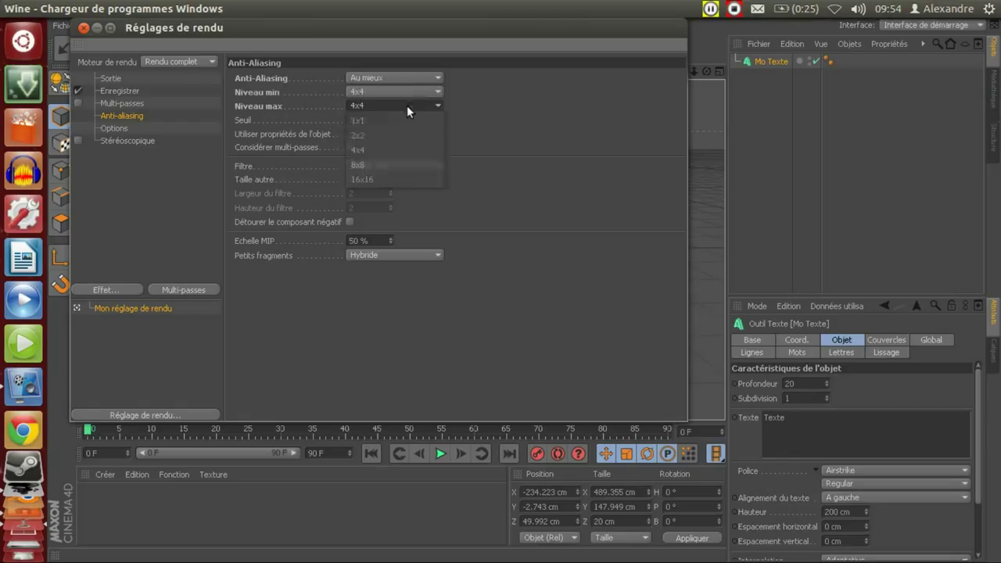
pyautogui.click(384, 179)
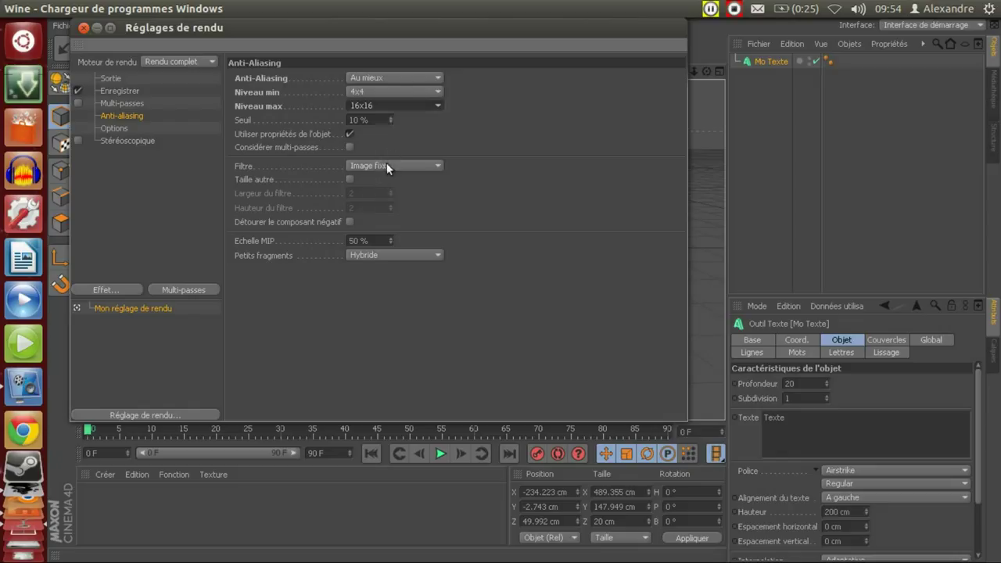
# Review the anti-aliasing filter, the general render options and the file formats available for saving the render
pyautogui.click(386, 165)
pyautogui.click(386, 165)
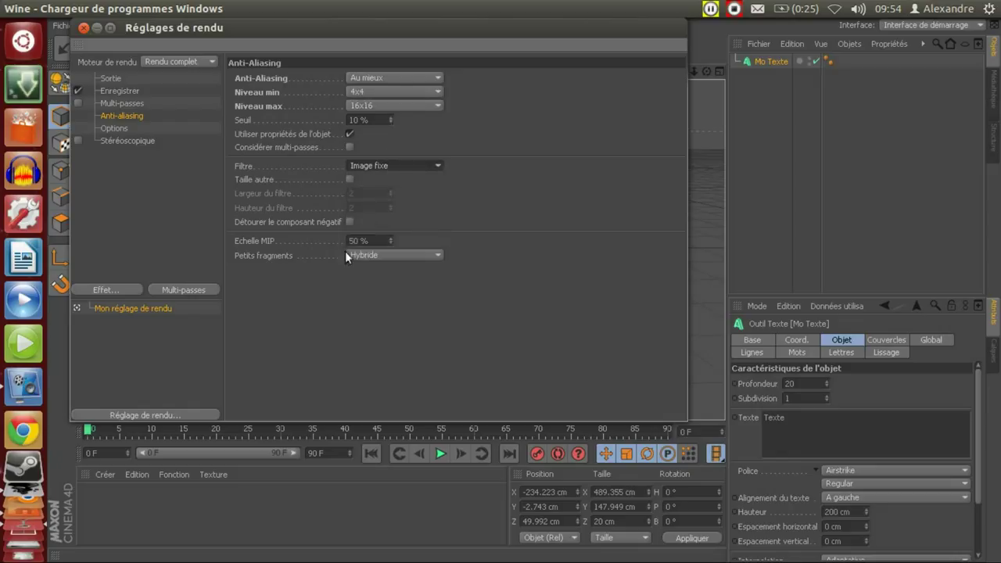
pyautogui.click(360, 93)
pyautogui.click(364, 91)
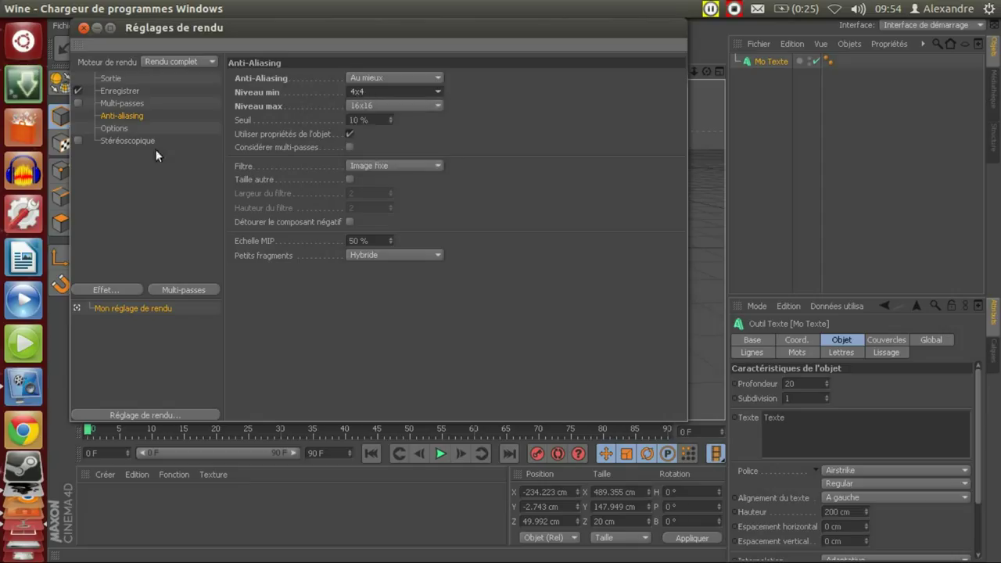
pyautogui.click(117, 137)
pyautogui.click(121, 128)
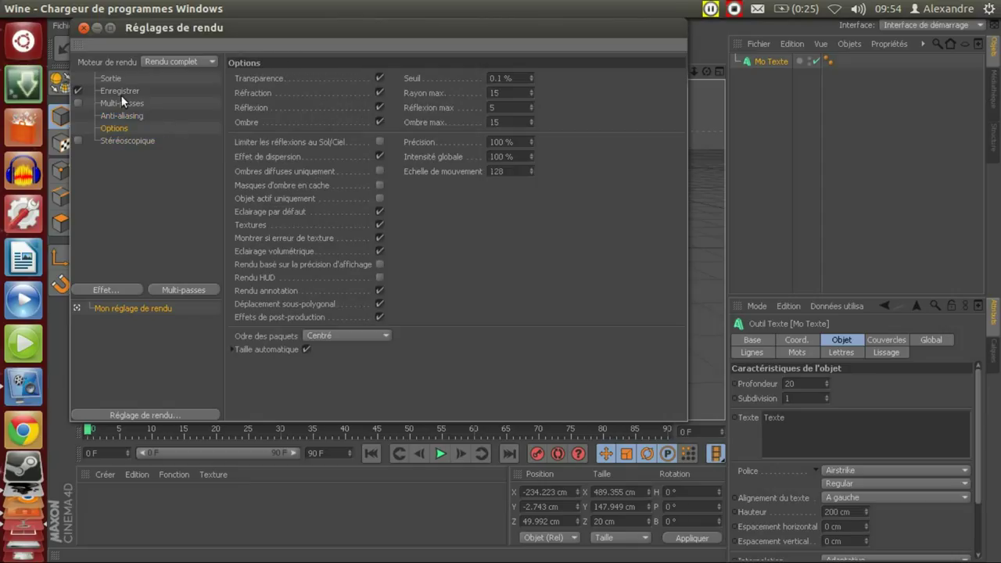
pyautogui.click(121, 93)
pyautogui.click(342, 115)
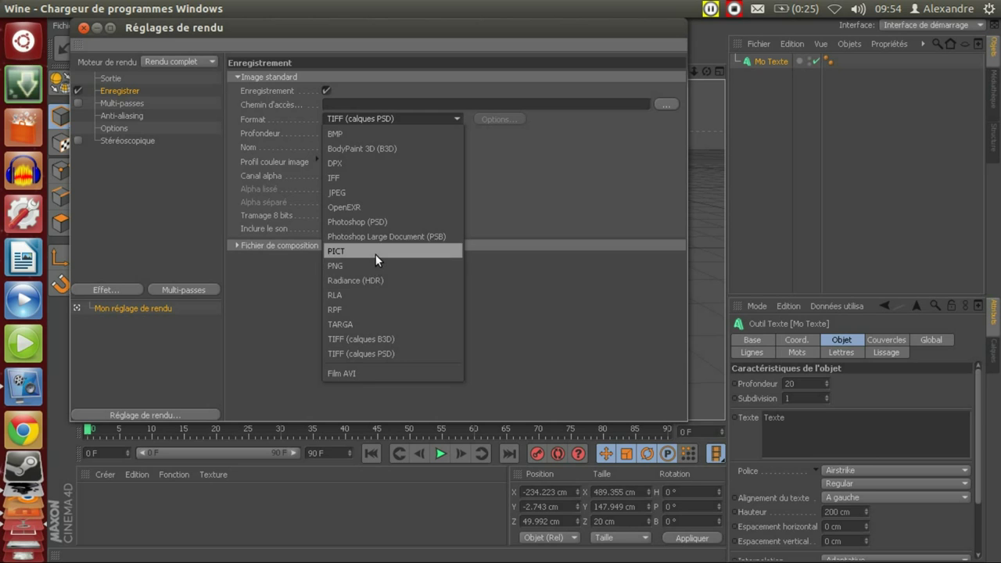
# Close the render settings and quit Cinema 4D without saving the project
pyautogui.click(83, 28)
pyautogui.hotkey('alt', 'F4')
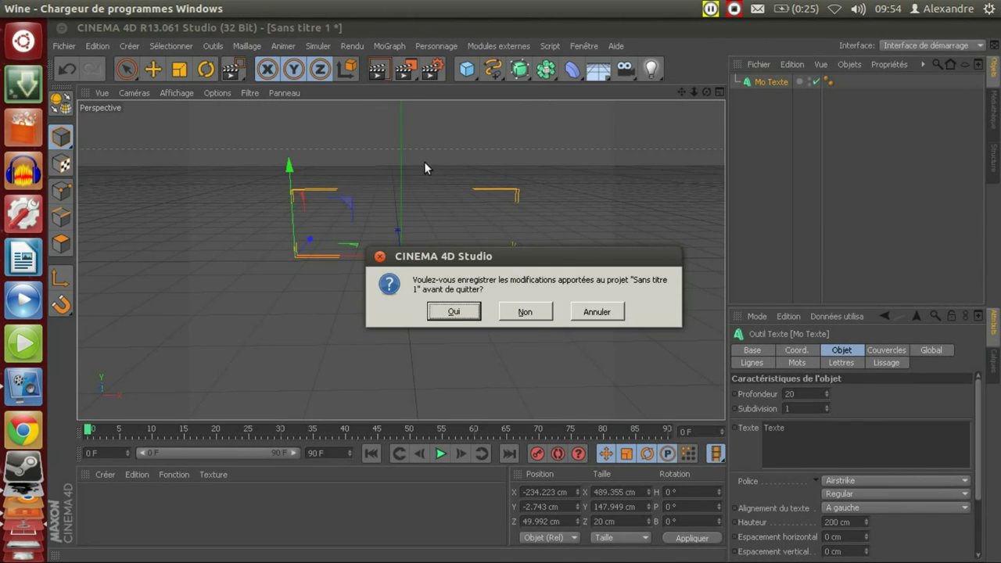
pyautogui.click(538, 313)
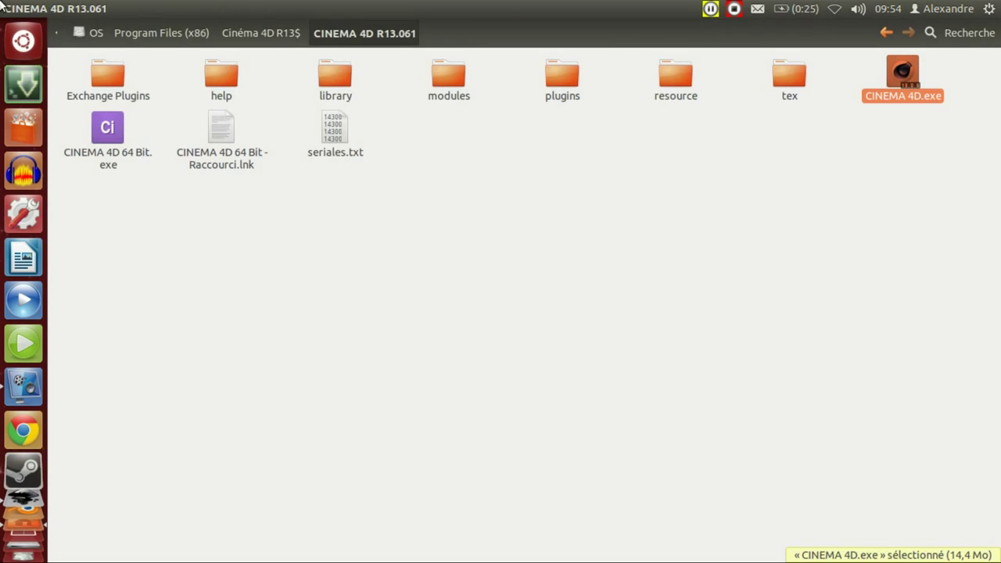
# Close the CINEMA 4D R13.061 folder window, then view Background.png from the desktop and close it
pyautogui.hotkey('alt', 'F4')
pyautogui.click(402, 212)
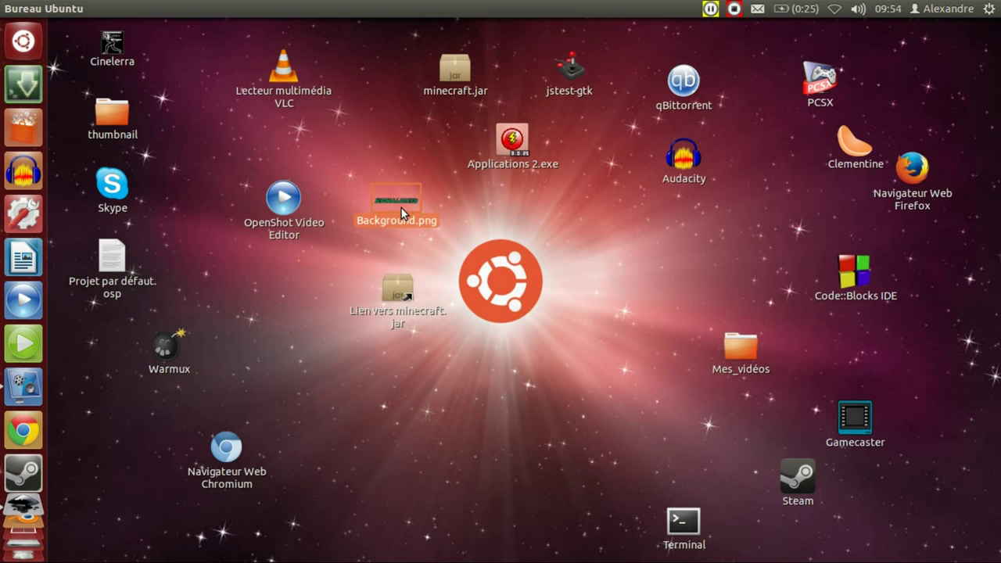
pyautogui.doubleClick(402, 212)
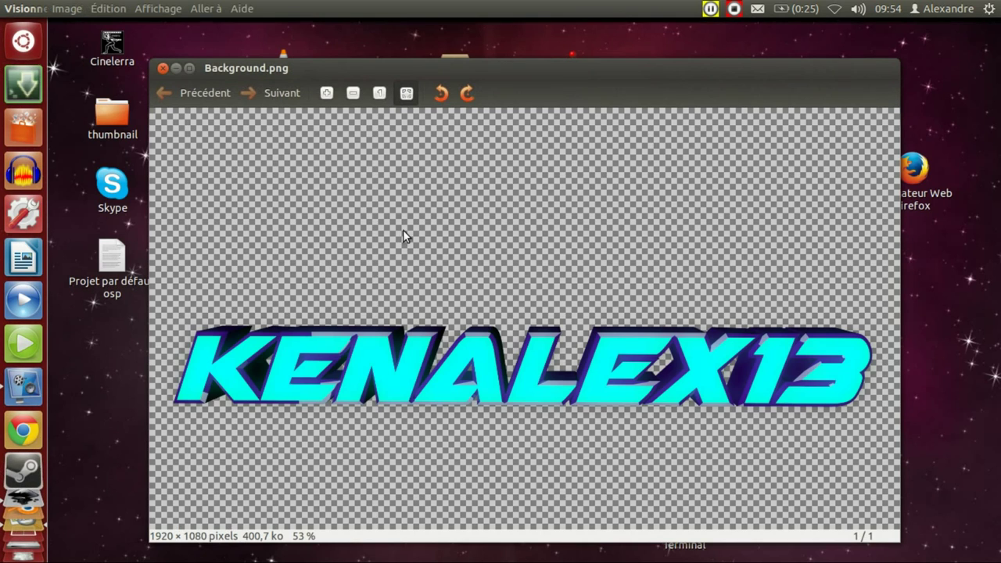
pyautogui.click(163, 68)
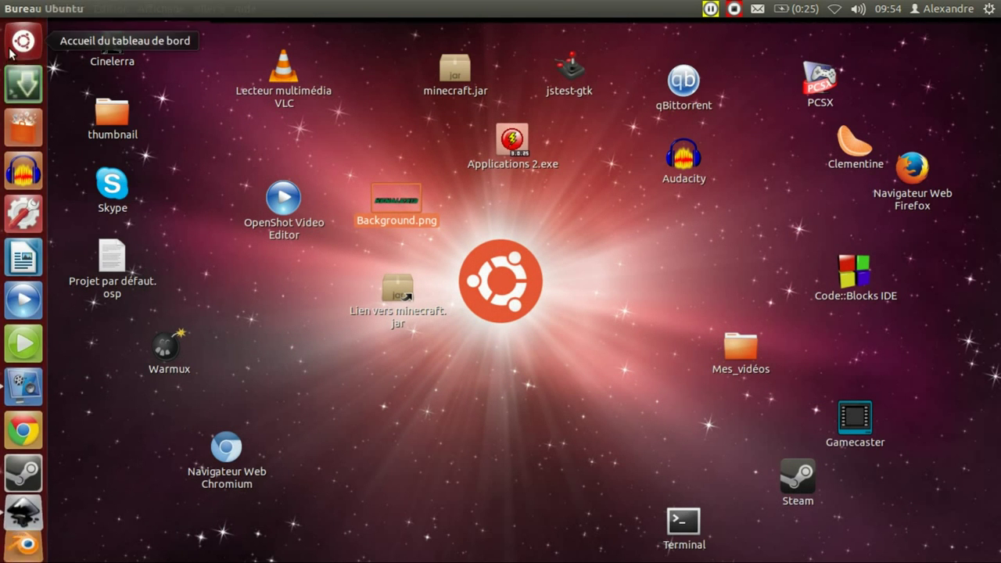
# Open the Ubuntu software centre (Logithèque Ubuntu) and search for inkscape
pyautogui.click(21, 138)
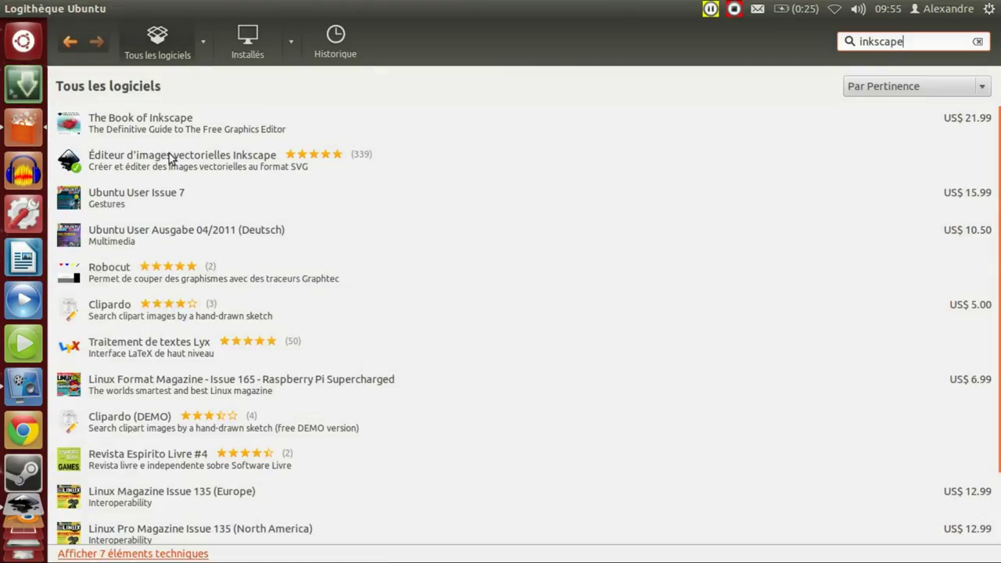
# View the software centre's details page for Éditeur d'images vectorielles Inkscape and minimise the software centre
pyautogui.click(154, 132)
pyautogui.click(154, 169)
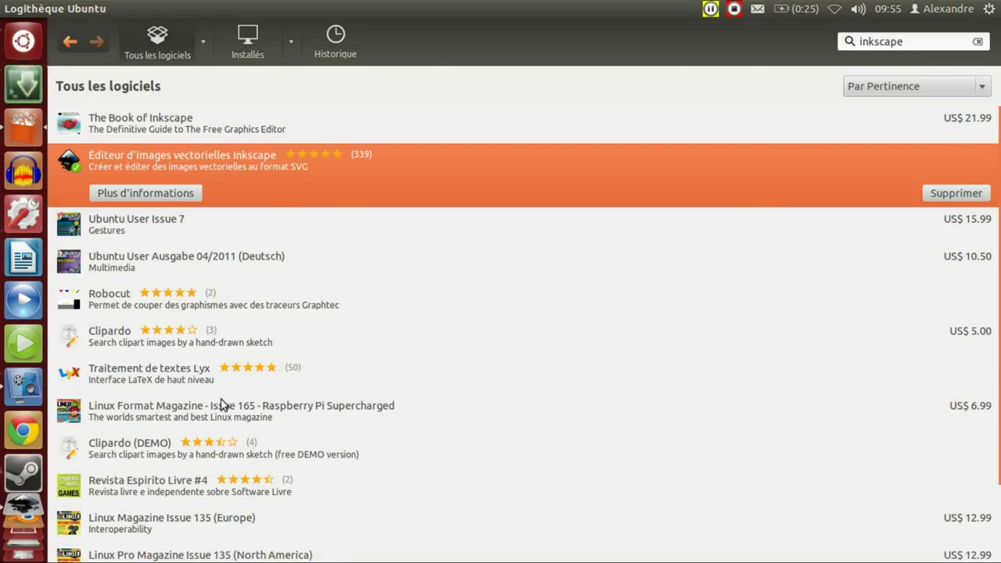
pyautogui.press('Return')
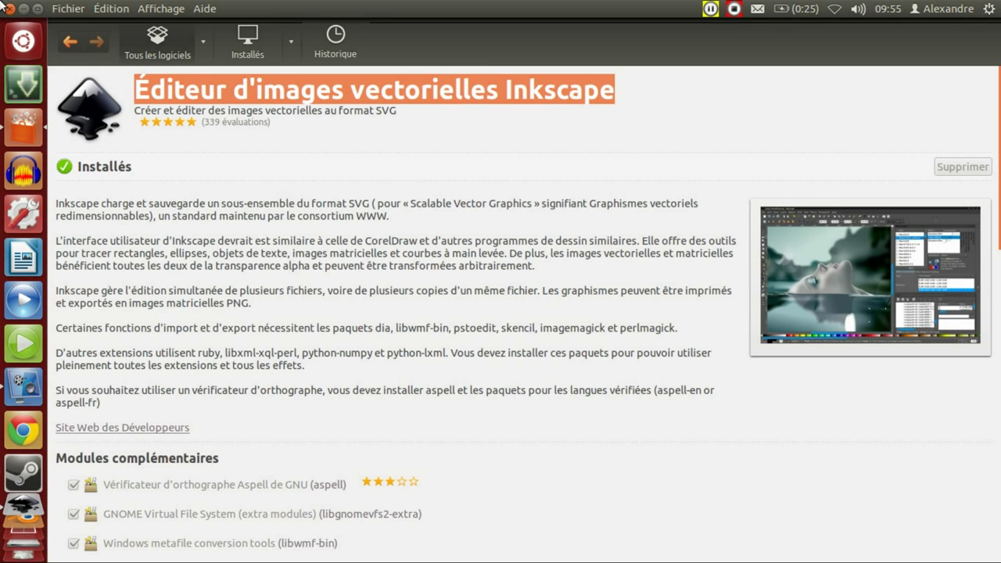
pyautogui.click(24, 9)
# Switch to Inkscape, look through its new-document templates for video_HDTV_1920x1080, and return to the desktop
pyautogui.click(23, 366)
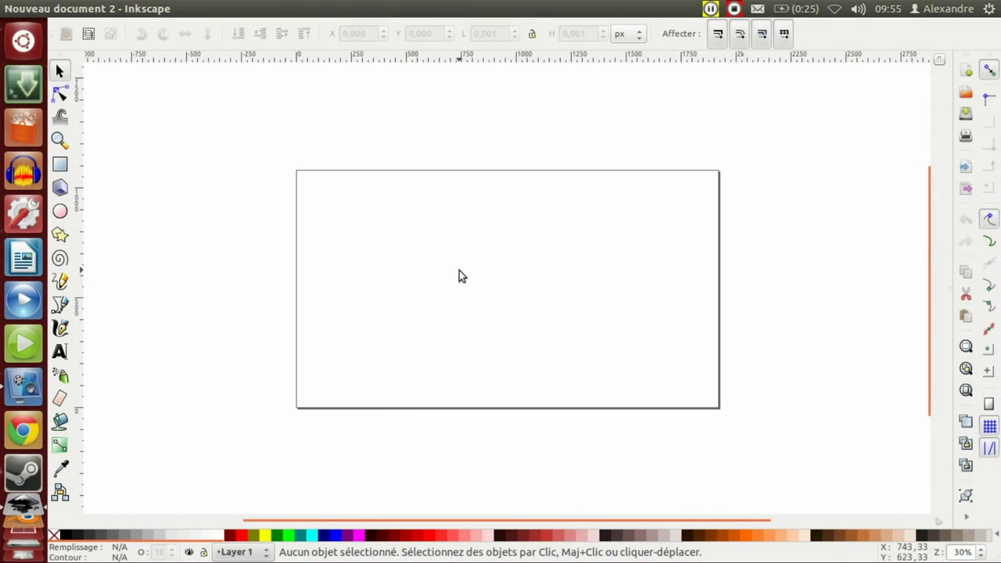
pyautogui.click(68, 9)
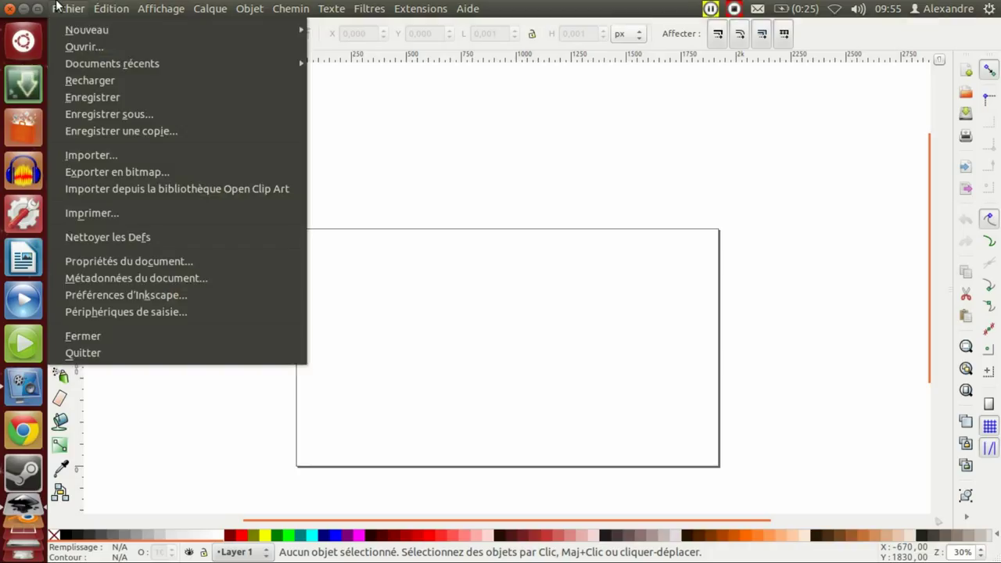
pyautogui.moveTo(68, 9)
pyautogui.moveTo(87, 29)
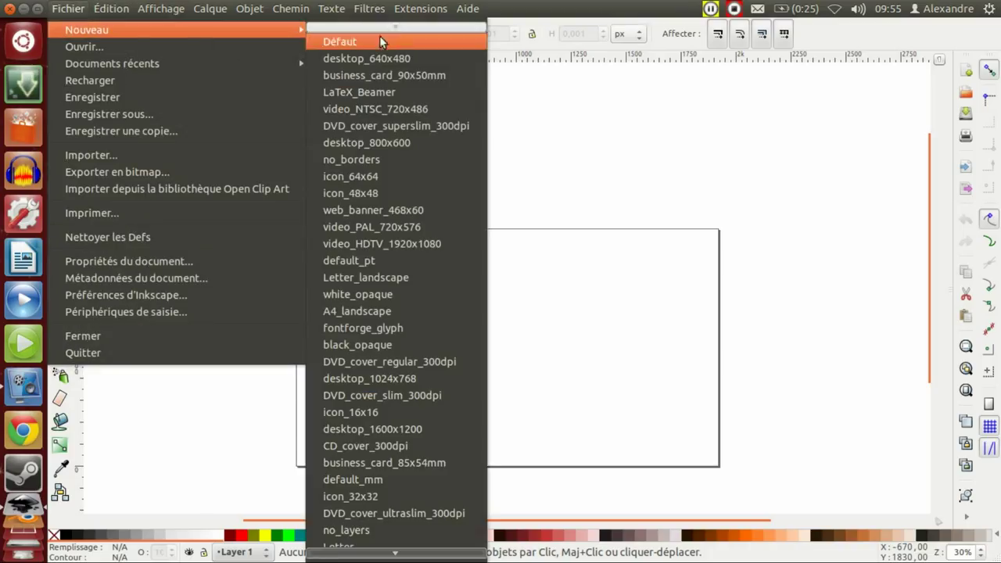
pyautogui.click(432, 245)
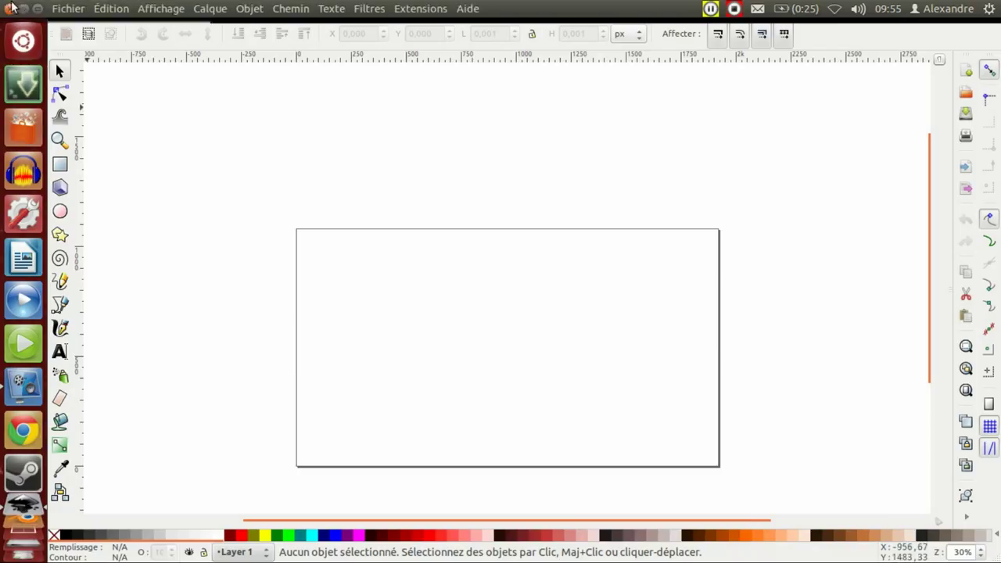
pyautogui.click(15, 8)
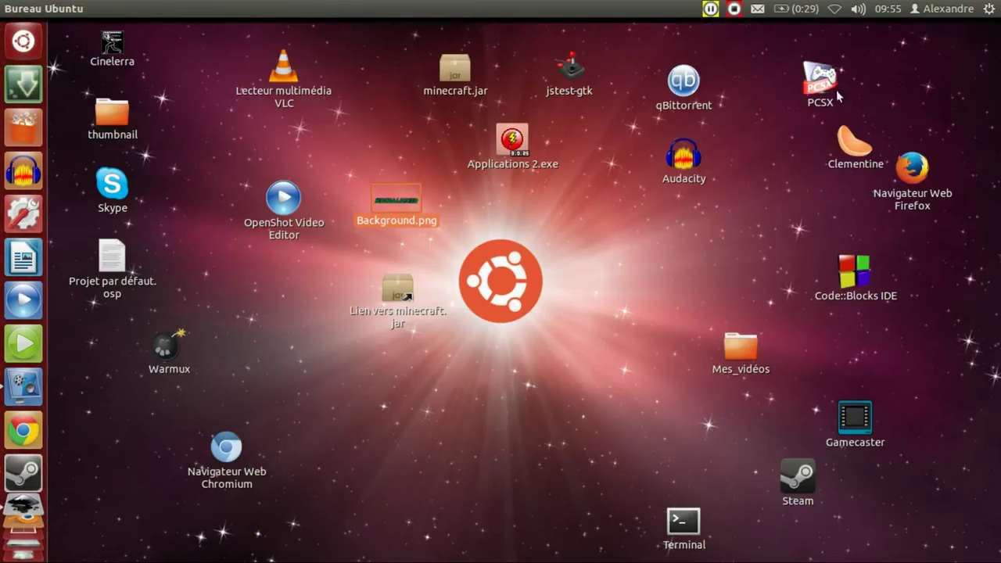
pyautogui.click(834, 8)
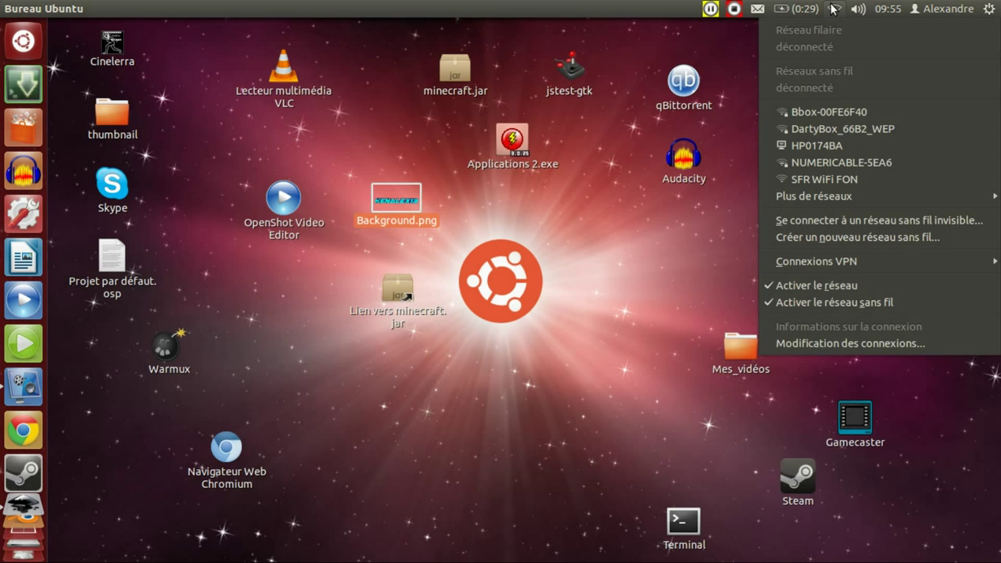
pyautogui.click(651, 162)
pyautogui.click(436, 312)
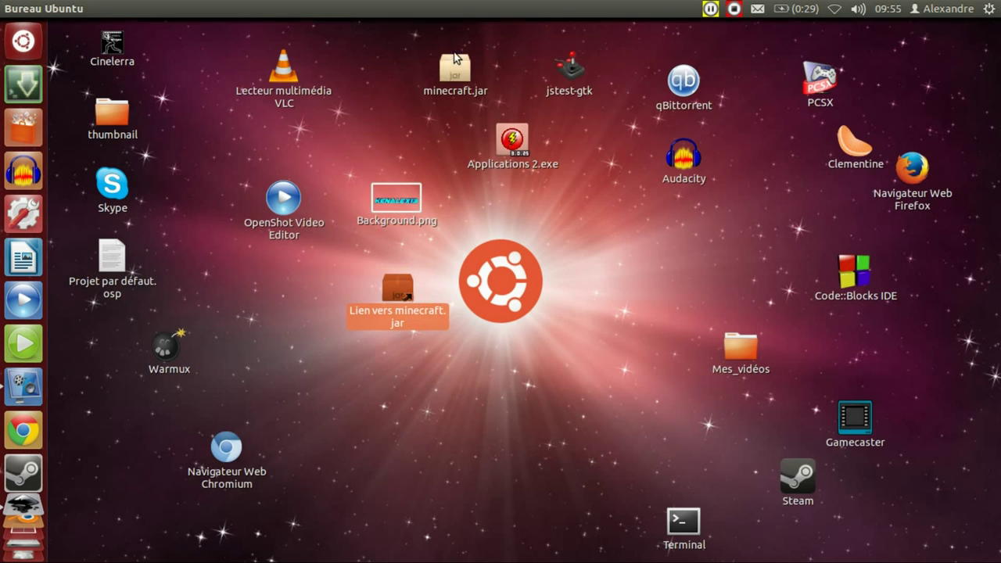
pyautogui.click(495, 235)
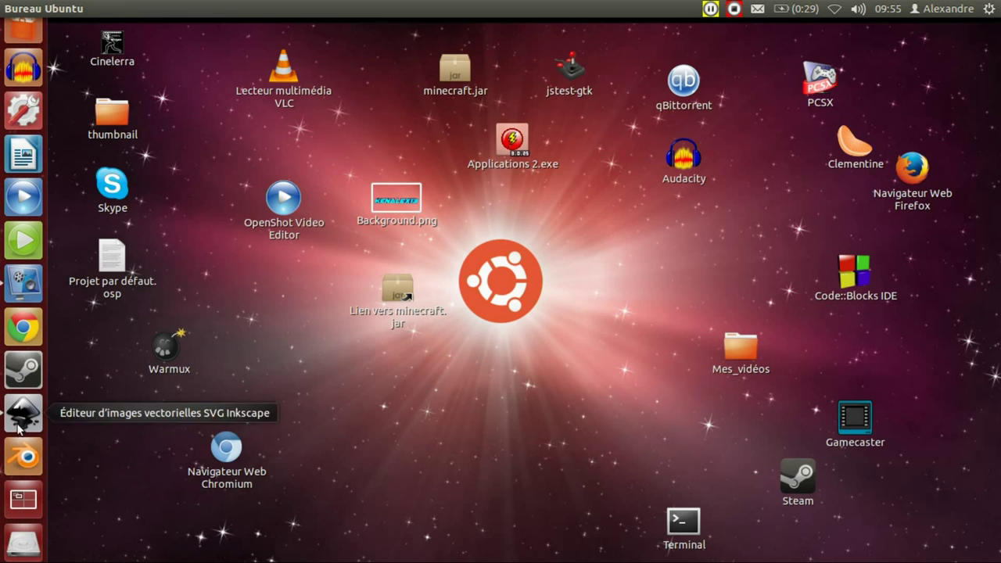
# Open the trash (Corbeille) and restore minecraft_banner.png, k1.png and the tron_legacy_minecraft_skin image
pyautogui.click(22, 550)
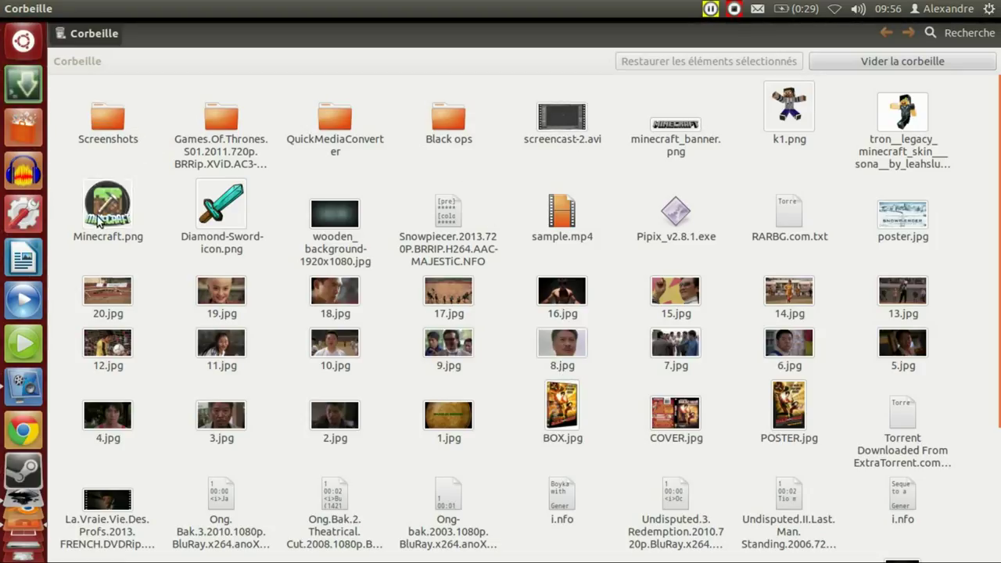
pyautogui.moveTo(618, 144); pyautogui.dragTo(948, 126)
pyautogui.moveTo(955, 210); pyautogui.dragTo(671, 122)
pyautogui.rightClick(674, 119)
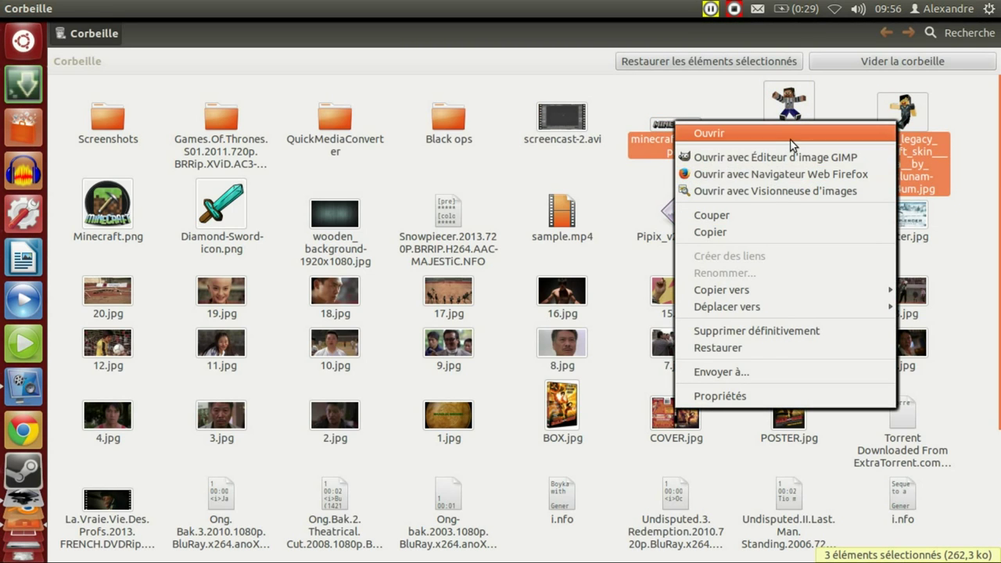
pyautogui.click(787, 348)
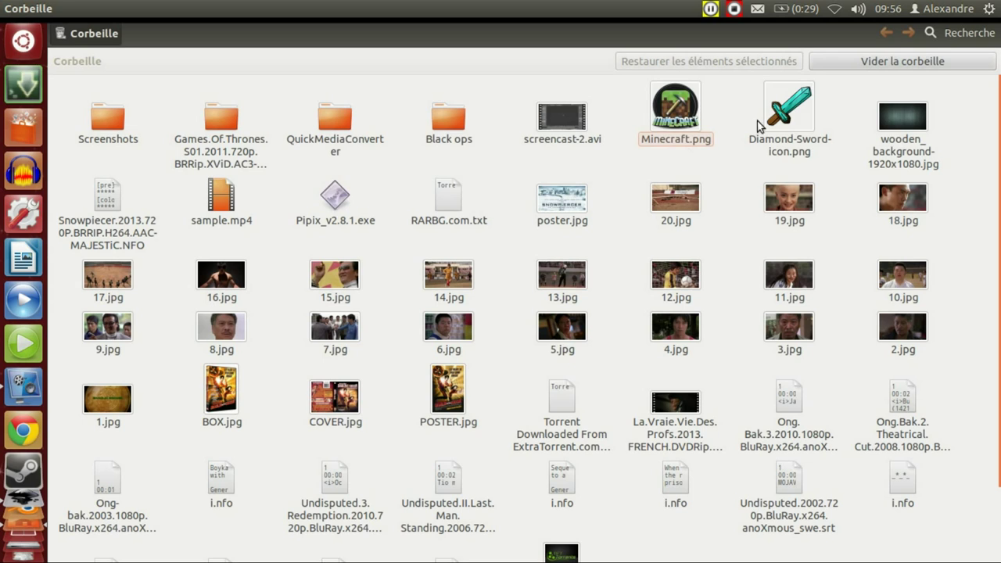
# Restore Minecraft.png, Diamond-Sword-icon.png and wooden_background-1920x1080.jpg from the trash and close the trash window
pyautogui.moveTo(960, 137); pyautogui.dragTo(680, 115)
pyautogui.rightClick(680, 115)
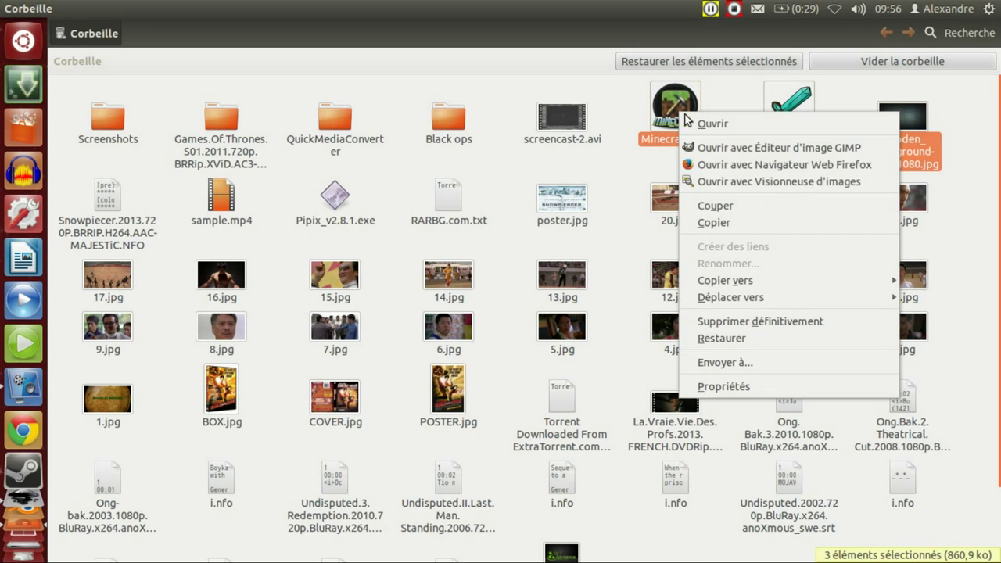
pyautogui.click(779, 336)
pyautogui.hotkey('ctrl', 'w')
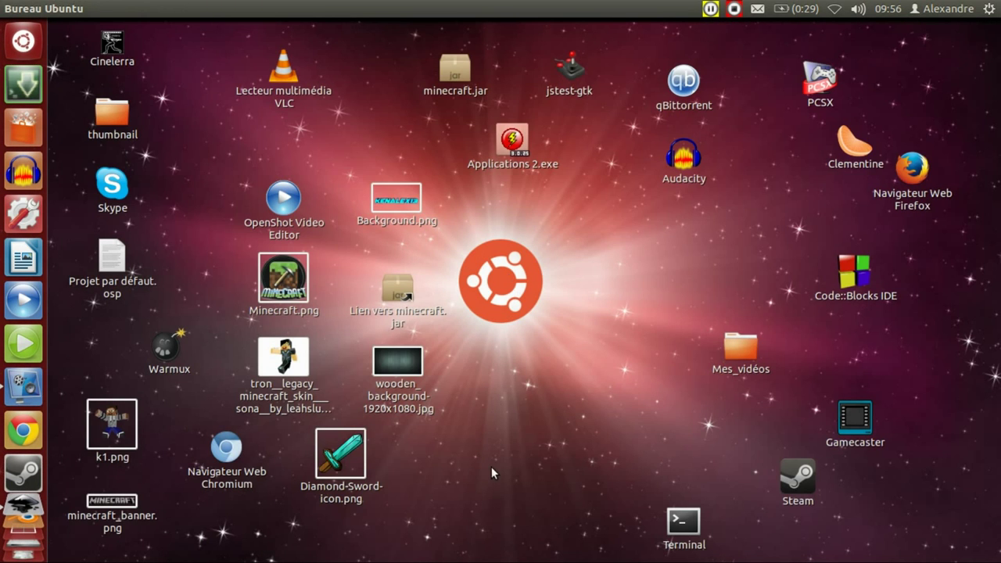
pyautogui.click(404, 367)
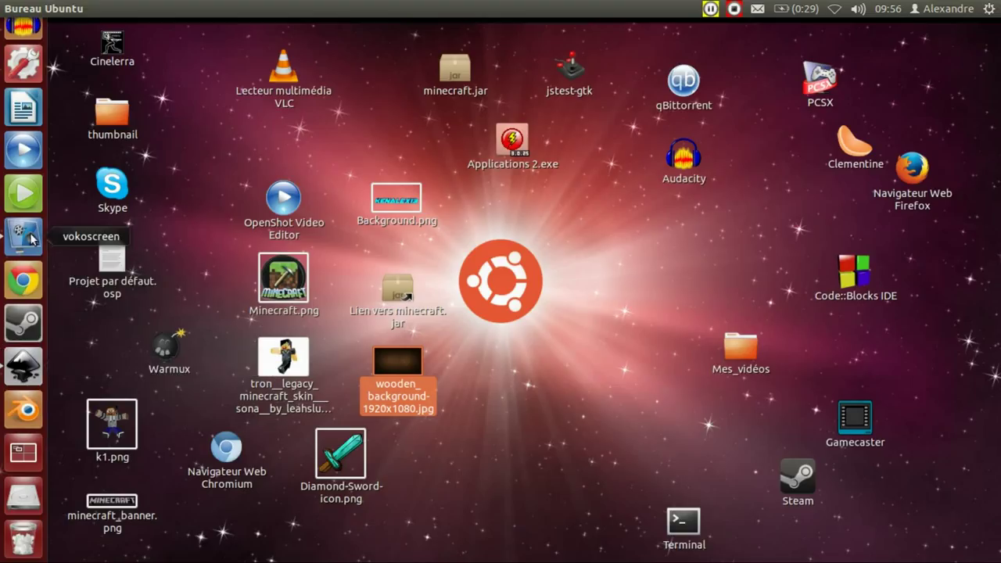
pyautogui.click(31, 246)
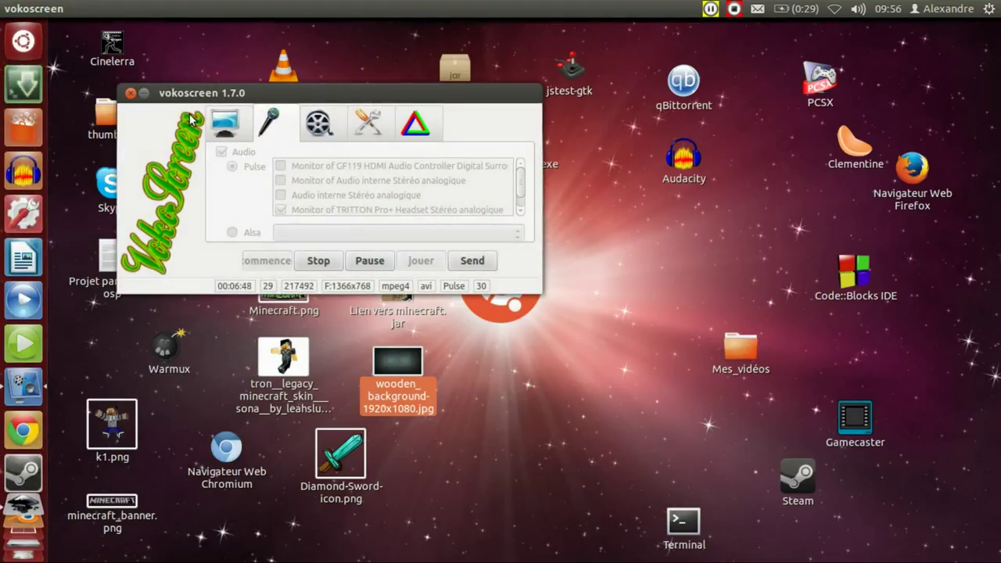
pyautogui.click(143, 92)
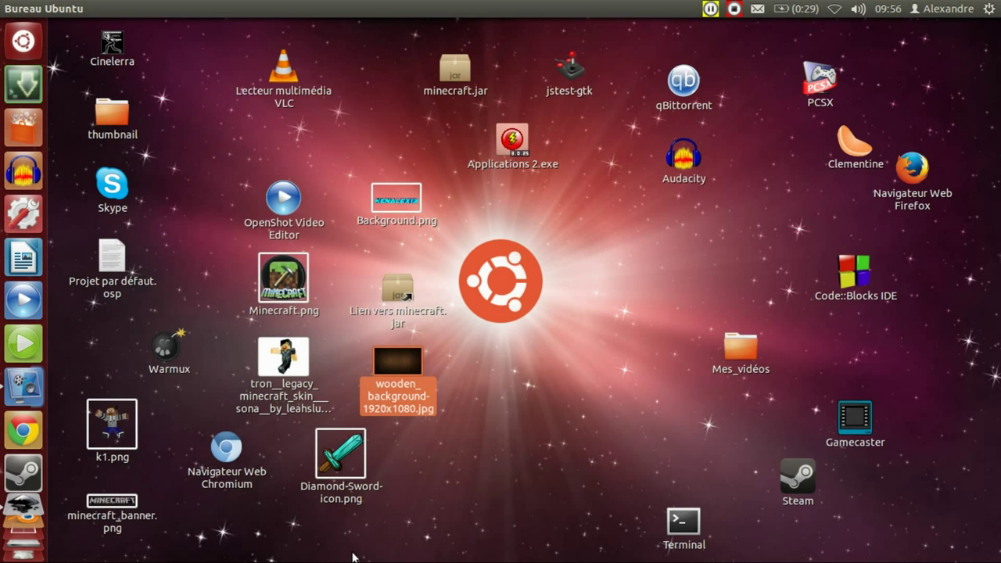
# Import wooden_background-1920x1080.jpg from Bureau into Inkscape as an embedded image and place it over the page at about X 0, Y -3.3 px
pyautogui.click(24, 508)
pyautogui.scroll(-2, 391, 315)
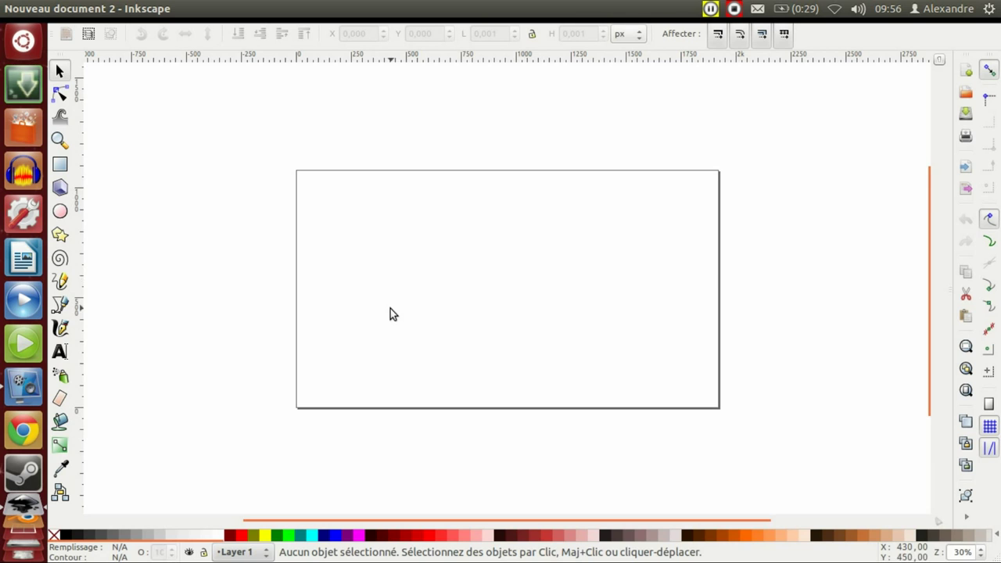
pyautogui.scroll(4, 390, 310)
pyautogui.click(68, 8)
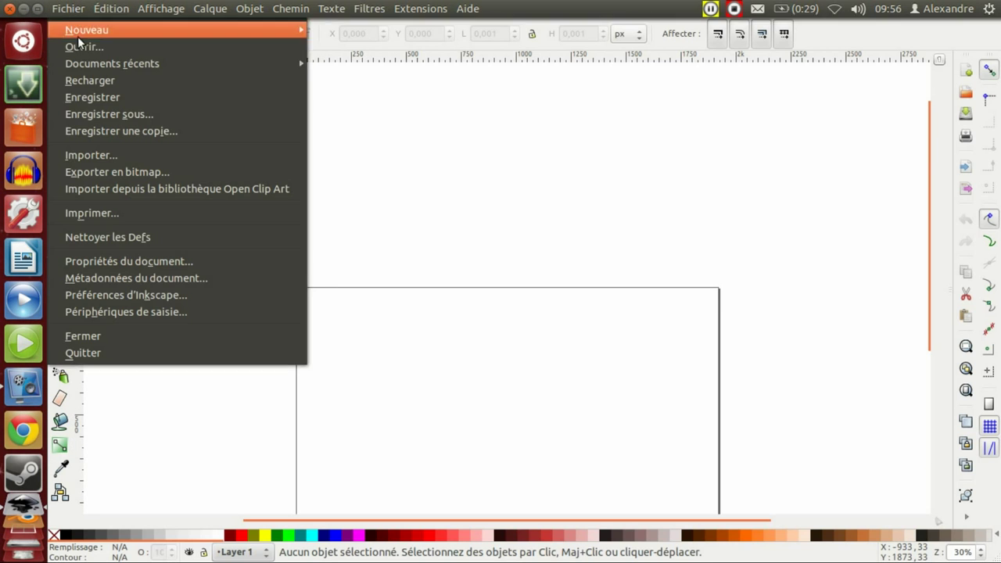
pyautogui.click(210, 156)
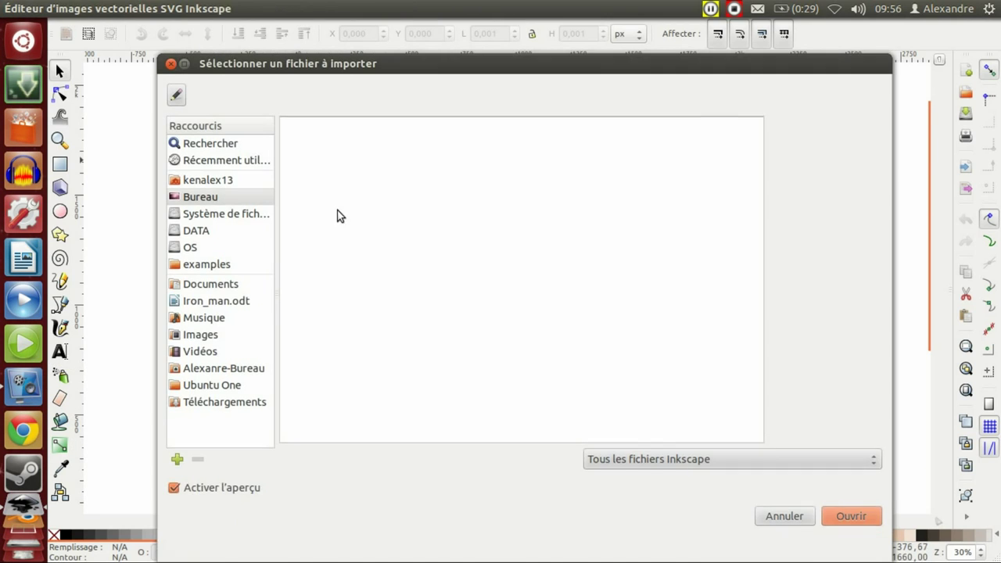
pyautogui.click(350, 283)
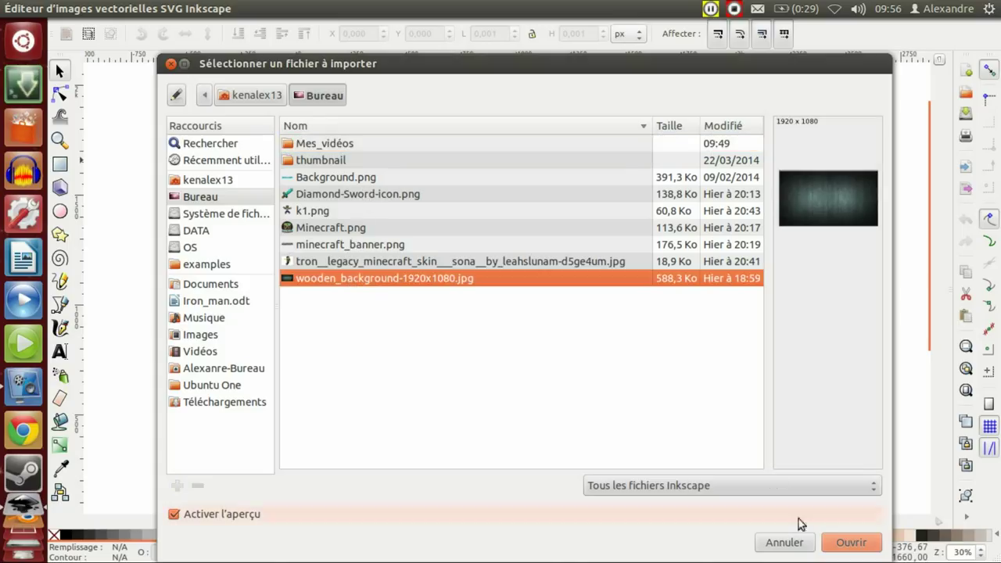
pyautogui.click(843, 543)
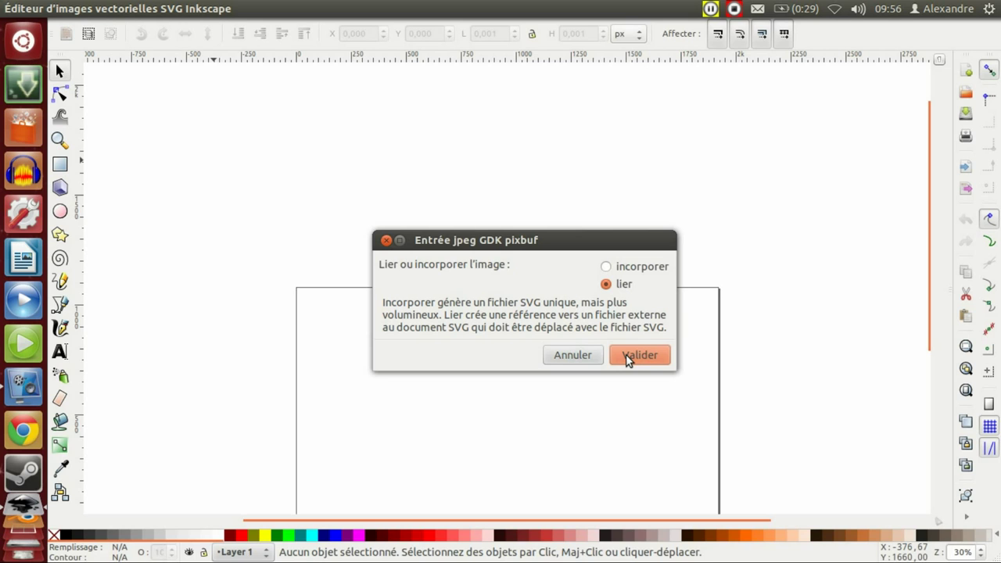
pyautogui.click(629, 274)
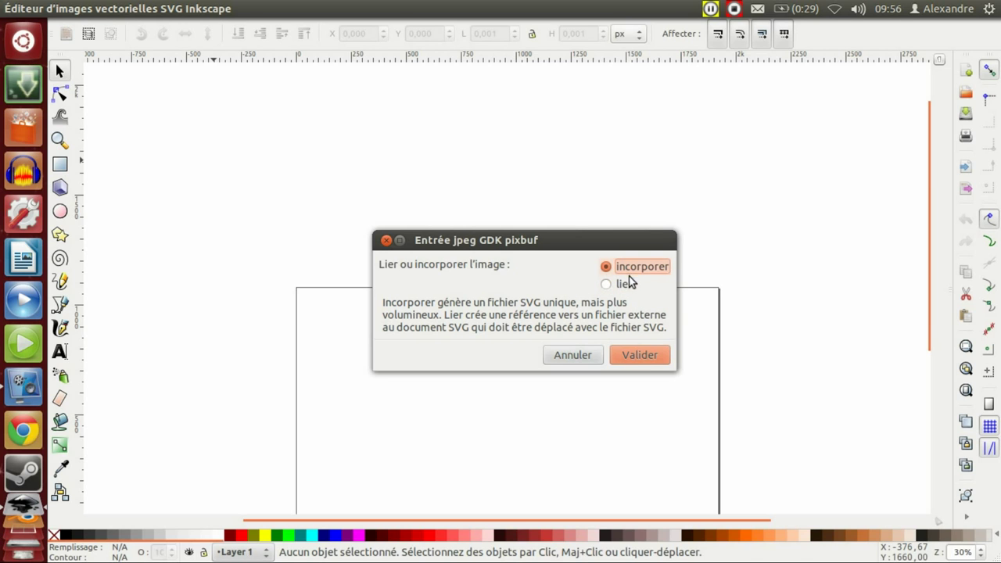
pyautogui.click(647, 362)
pyautogui.moveTo(706, 352); pyautogui.dragTo(562, 392)
# Examine how the edges of the wooden background image line up with the page
pyautogui.scroll(-2, 611, 203)
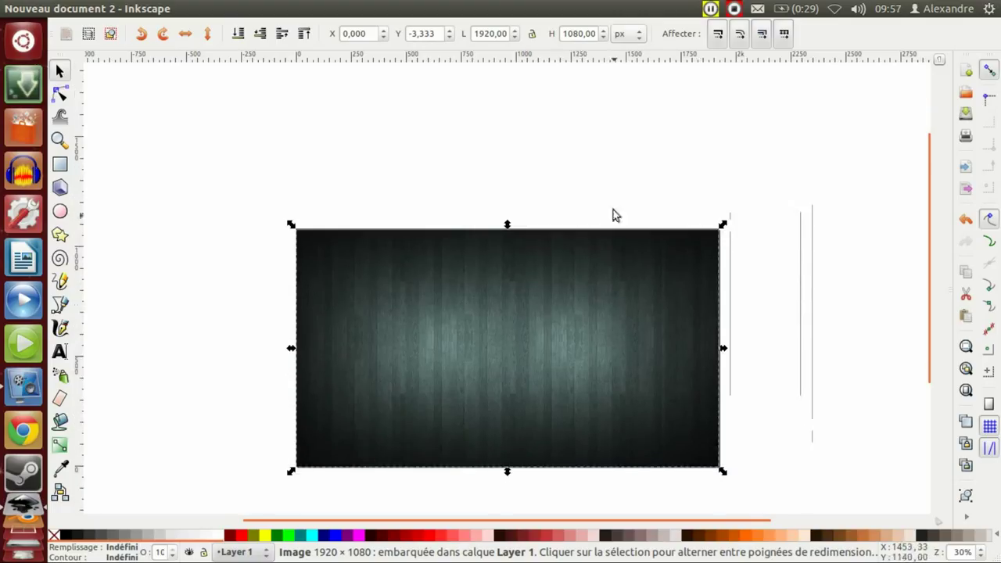
pyautogui.scroll(2, 606, 301)
pyautogui.scroll(-4, 603, 300)
pyautogui.keyDown('ctrl'); pyautogui.scroll(2, 603, 300); pyautogui.keyUp('ctrl')
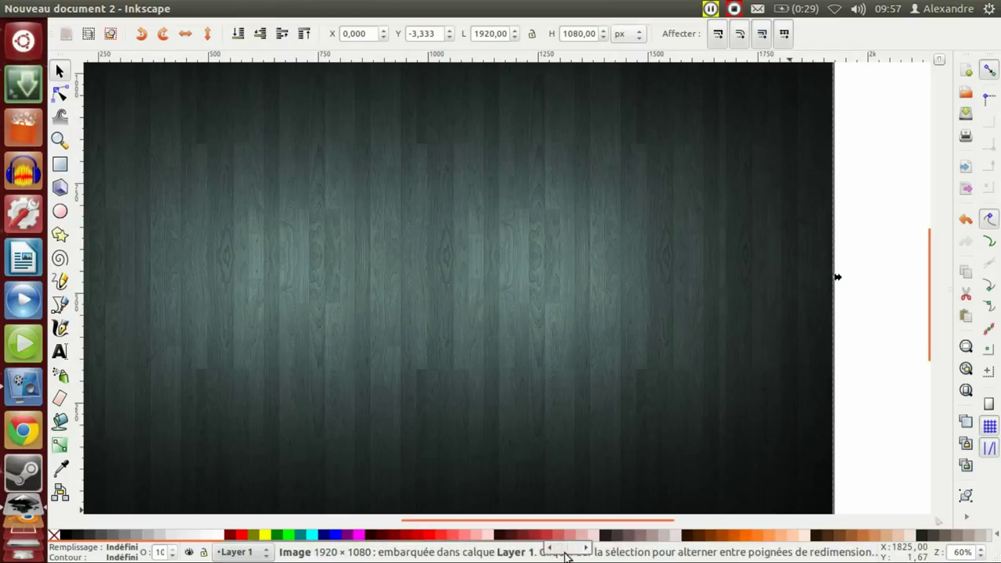
pyautogui.moveTo(836, 518); pyautogui.dragTo(869, 450)
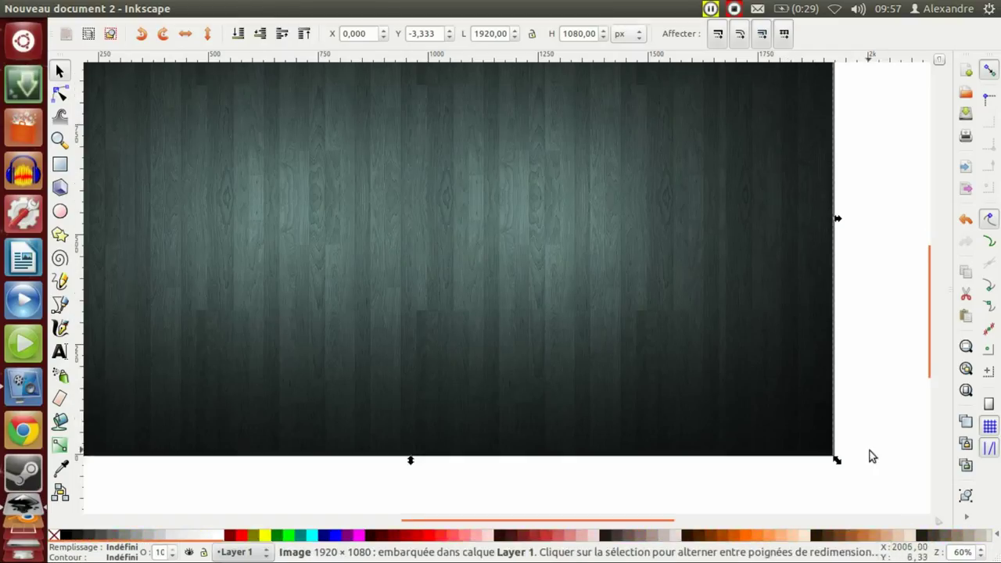
pyautogui.scroll(1, 869, 451)
pyautogui.scroll(8, 630, 238)
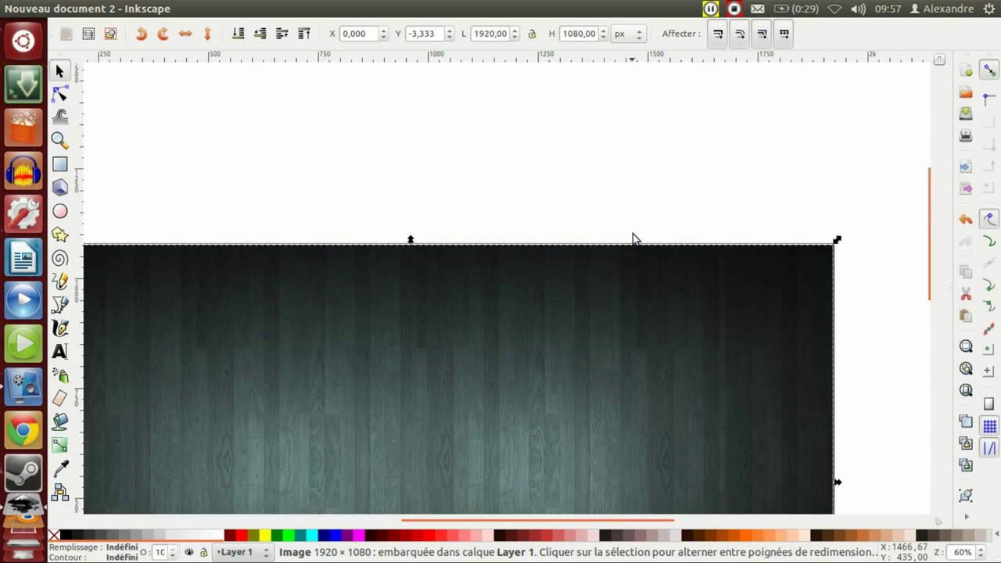
pyautogui.scroll(-2, 632, 234)
pyautogui.scroll(-2, 605, 239)
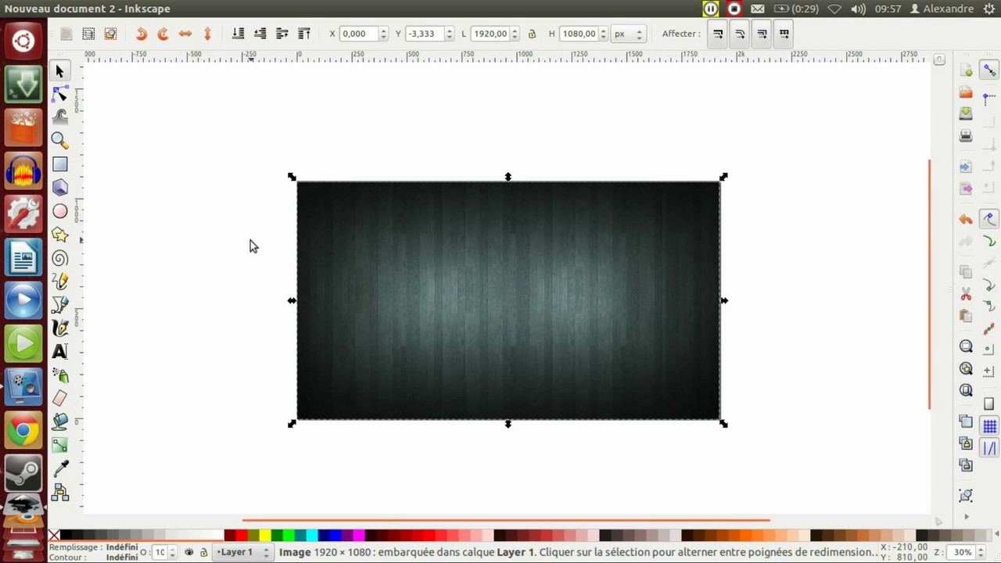
pyautogui.scroll(1, 250, 246)
pyautogui.scroll(1, 649, 258)
pyautogui.scroll(-1, 473, 244)
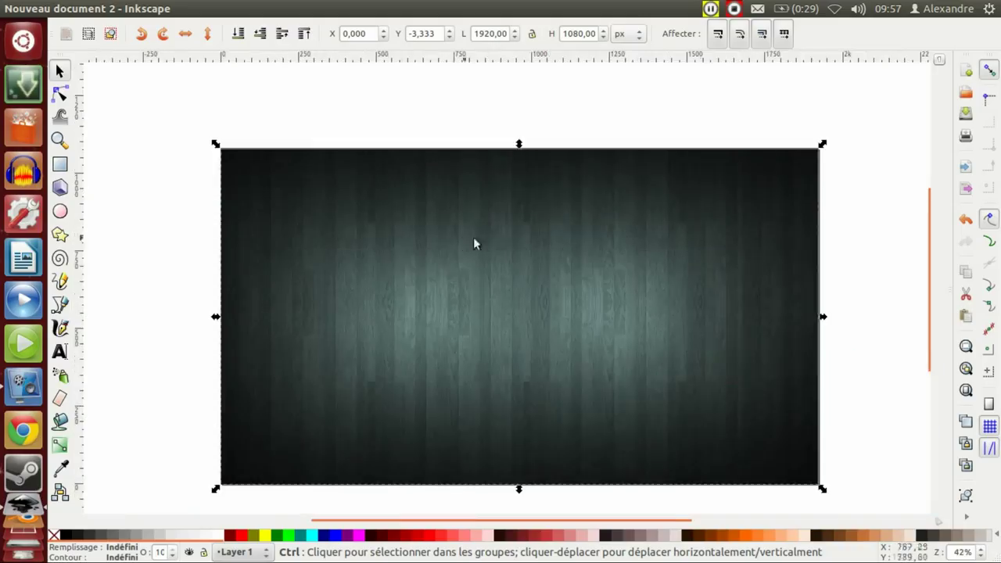
pyautogui.scroll(2, 423, 247)
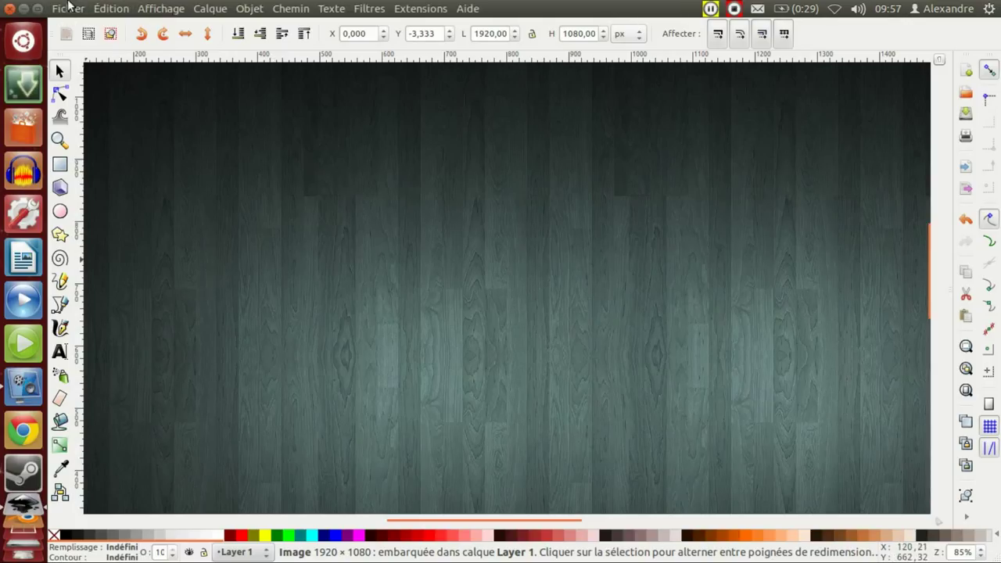
# Import Background.png from Bureau over the wooden background as a linked image
pyautogui.click(68, 9)
pyautogui.click(176, 154)
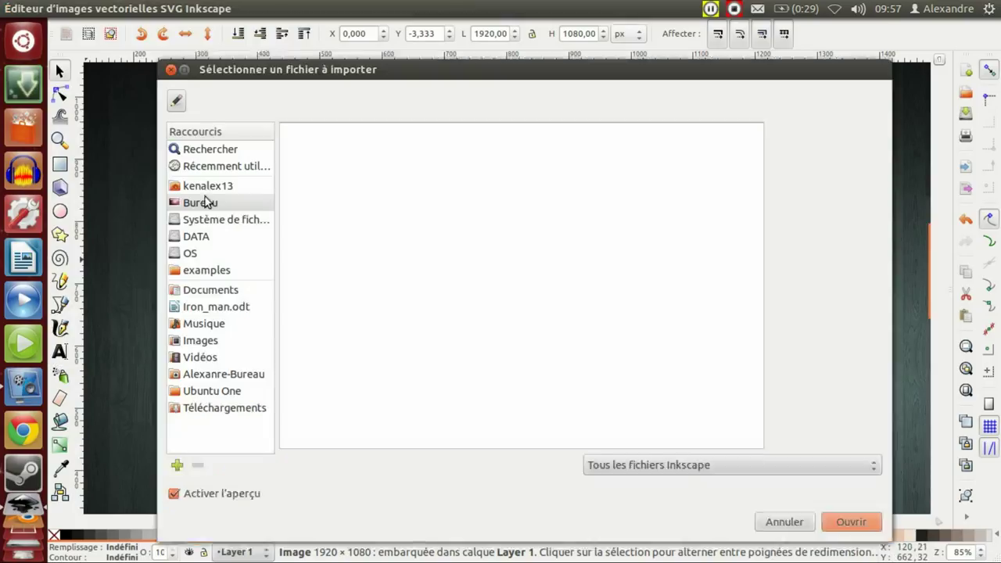
pyautogui.click(356, 178)
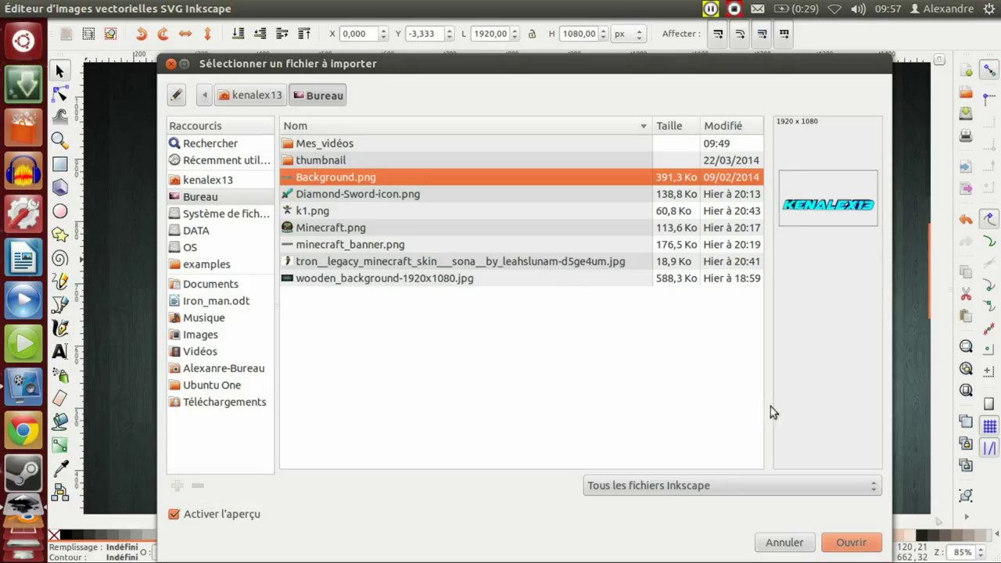
pyautogui.click(852, 543)
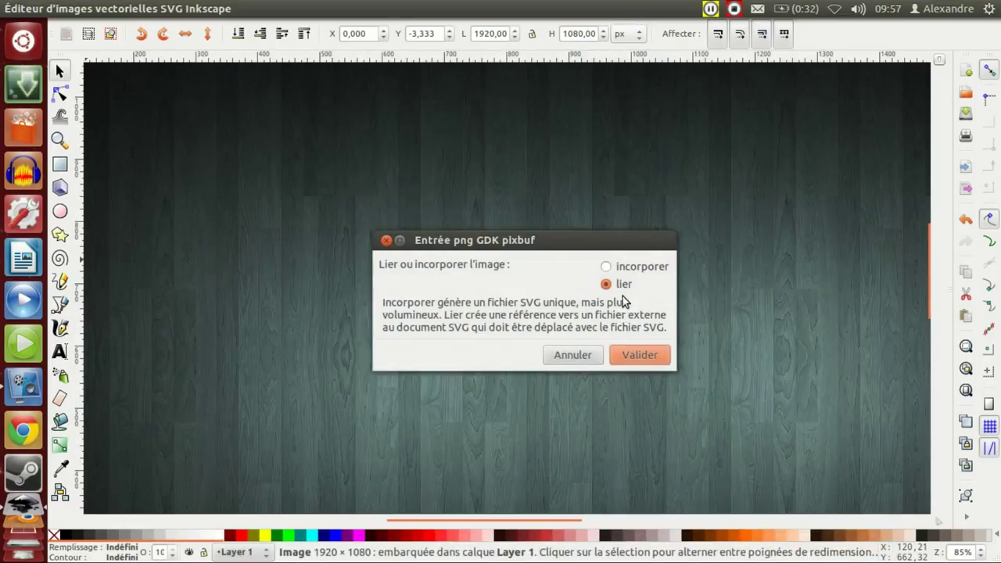
pyautogui.click(631, 348)
pyautogui.scroll(-5, 551, 344)
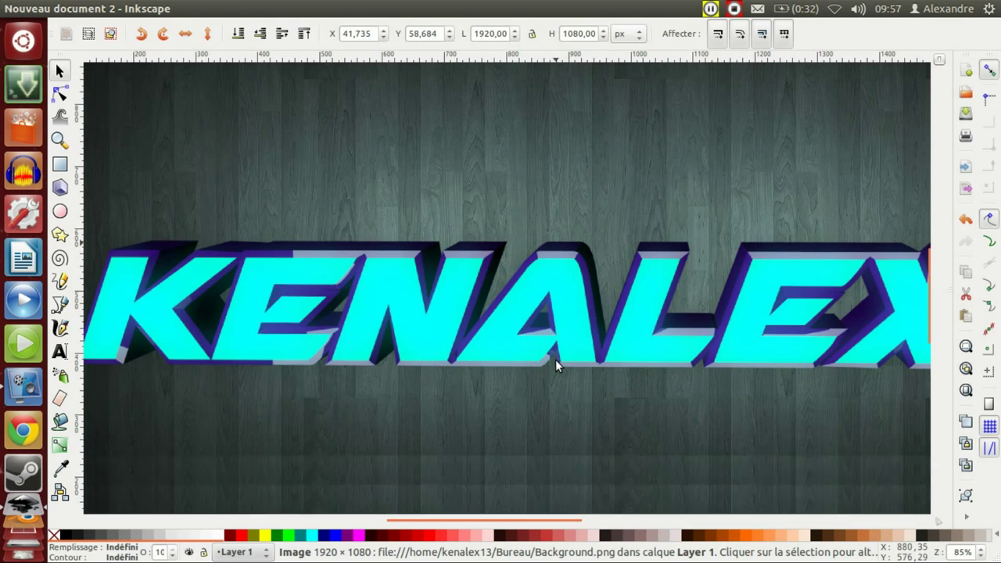
# Examine how the imported Background.png title sits over the wooden background, both close up and in full view
pyautogui.scroll(-6, 572, 276)
pyautogui.keyDown('ctrl'); pyautogui.scroll(-4, 572, 275); pyautogui.keyUp('ctrl')
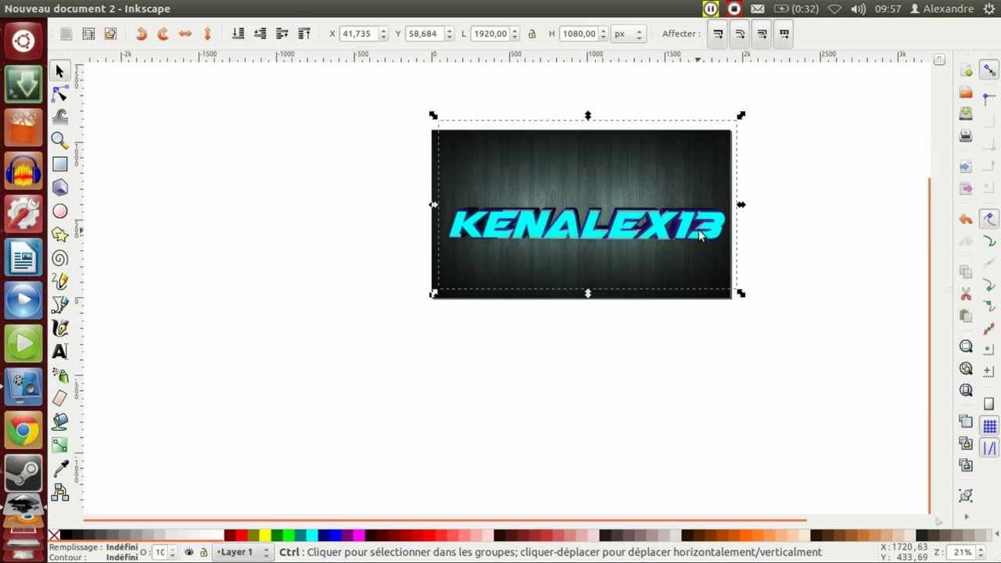
pyautogui.scroll(4, 698, 229)
pyautogui.scroll(-2, 500, 208)
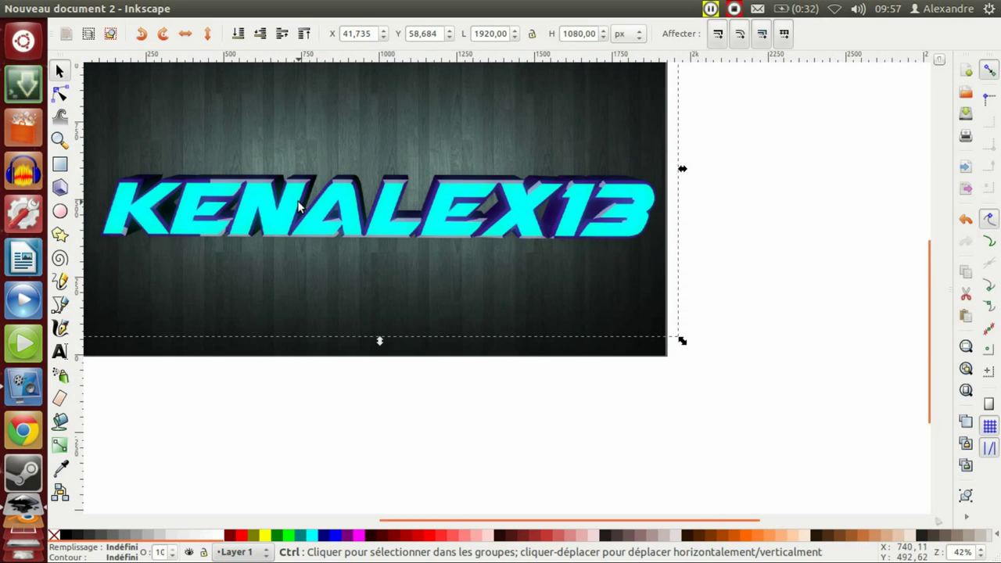
pyautogui.scroll(2, 302, 207)
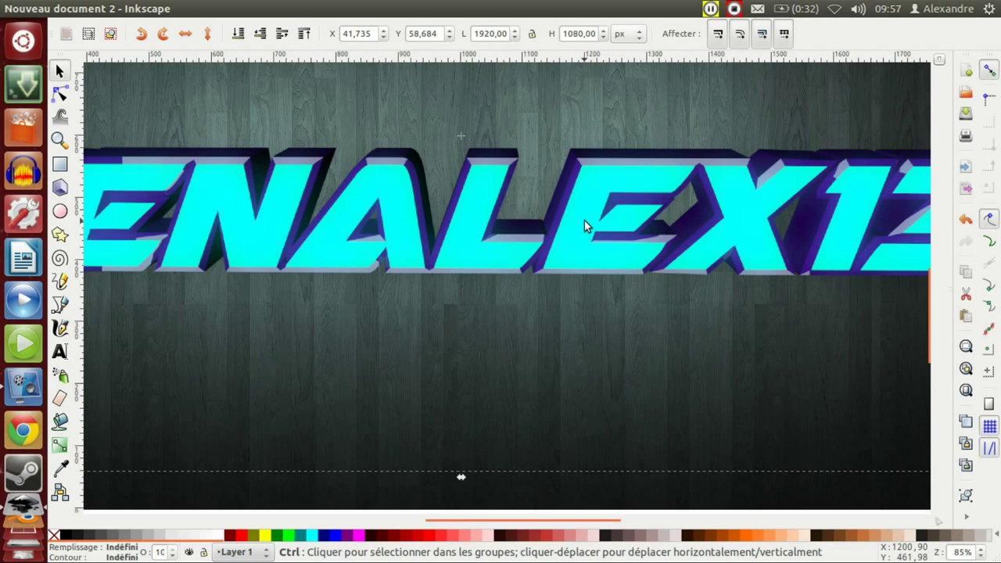
pyautogui.keyDown('ctrl'); pyautogui.scroll(-4, 582, 221); pyautogui.keyUp('ctrl')
pyautogui.keyDown('ctrl'); pyautogui.scroll(2, 664, 221); pyautogui.keyUp('ctrl')
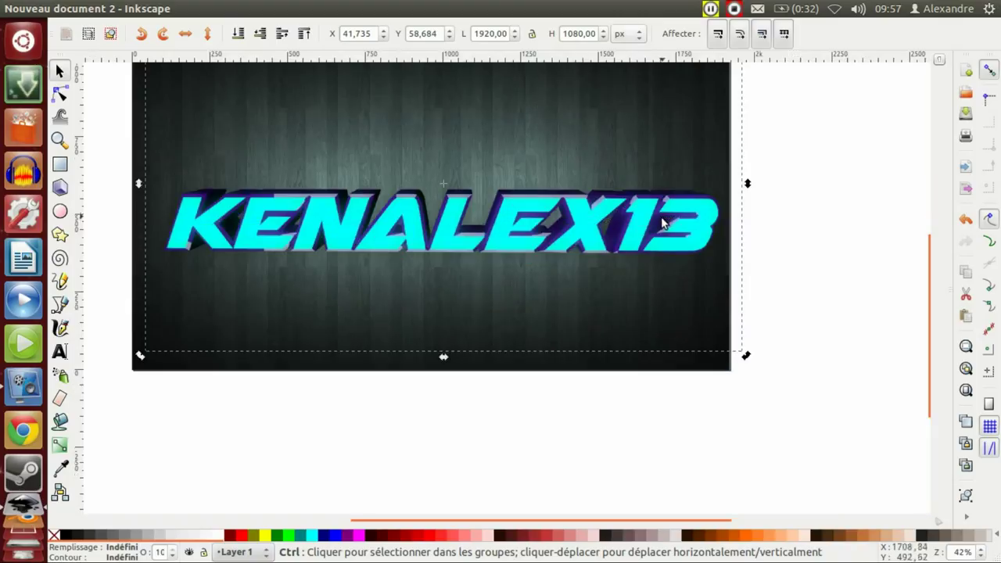
# Scale the Background.png title image down to about 1359 × 675 px and centre it on the wooden background at about X 289, Y 243
pyautogui.click(544, 226)
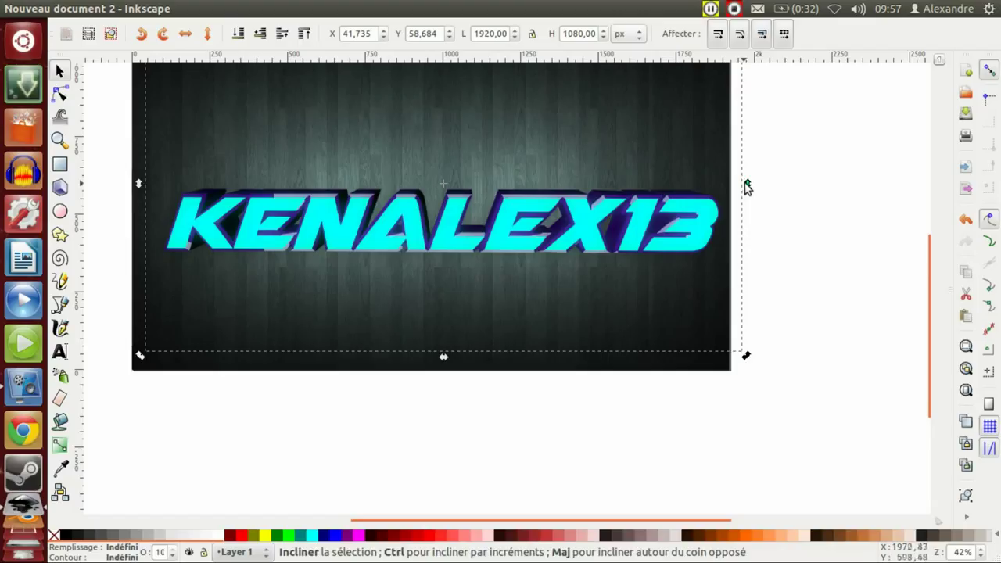
pyautogui.click(629, 274)
pyautogui.scroll(2, 628, 274)
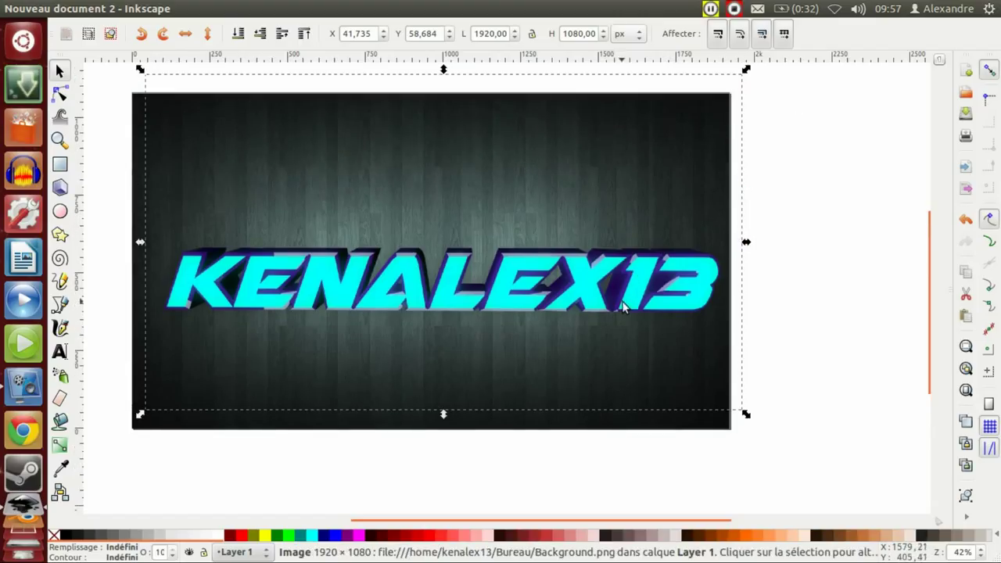
pyautogui.moveTo(742, 74); pyautogui.dragTo(485, 258)
pyautogui.moveTo(345, 358); pyautogui.dragTo(453, 270)
pyautogui.moveTo(592, 178); pyautogui.dragTo(635, 132)
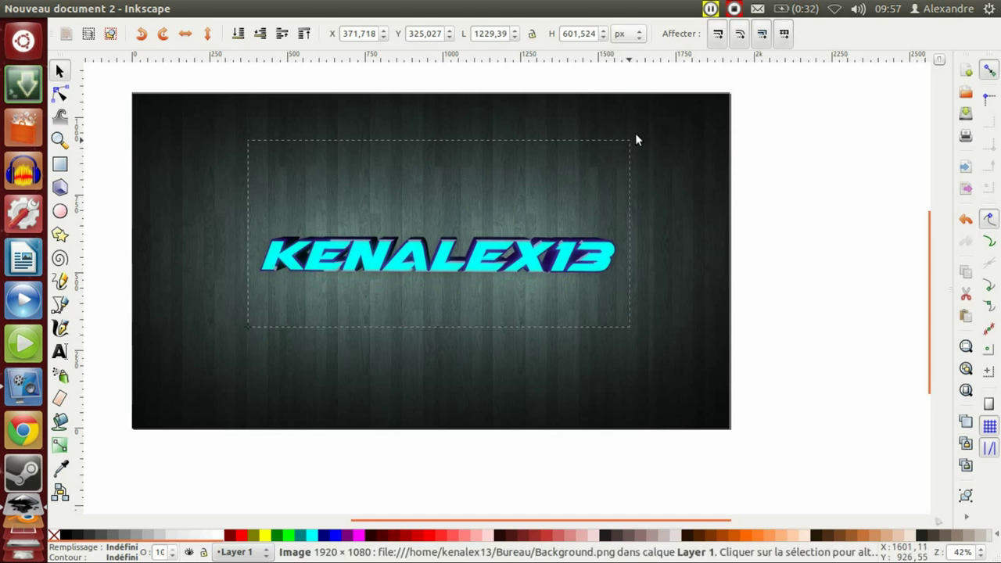
pyautogui.moveTo(448, 264); pyautogui.dragTo(487, 237)
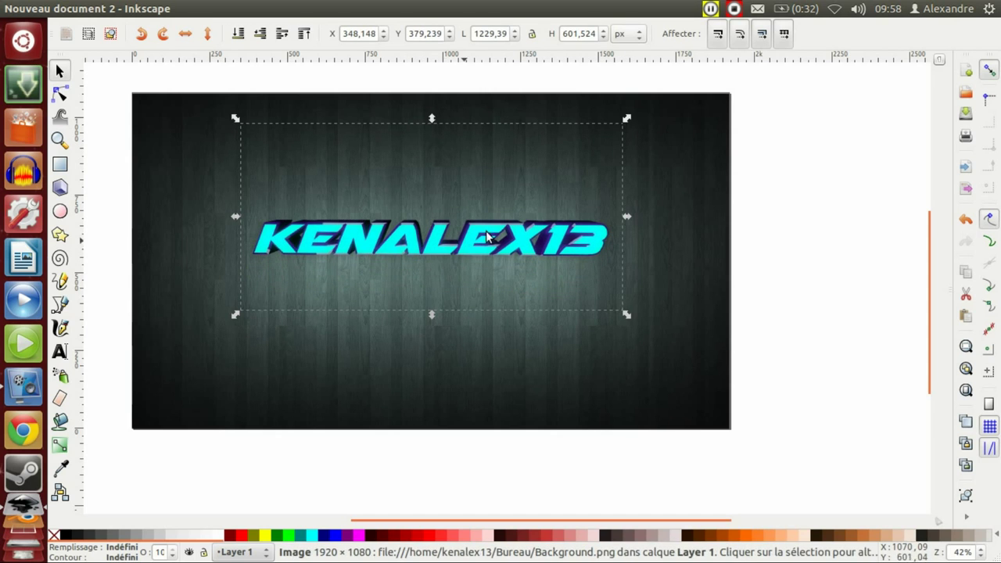
pyautogui.moveTo(627, 120); pyautogui.dragTo(665, 98)
pyautogui.moveTo(432, 258); pyautogui.dragTo(427, 279)
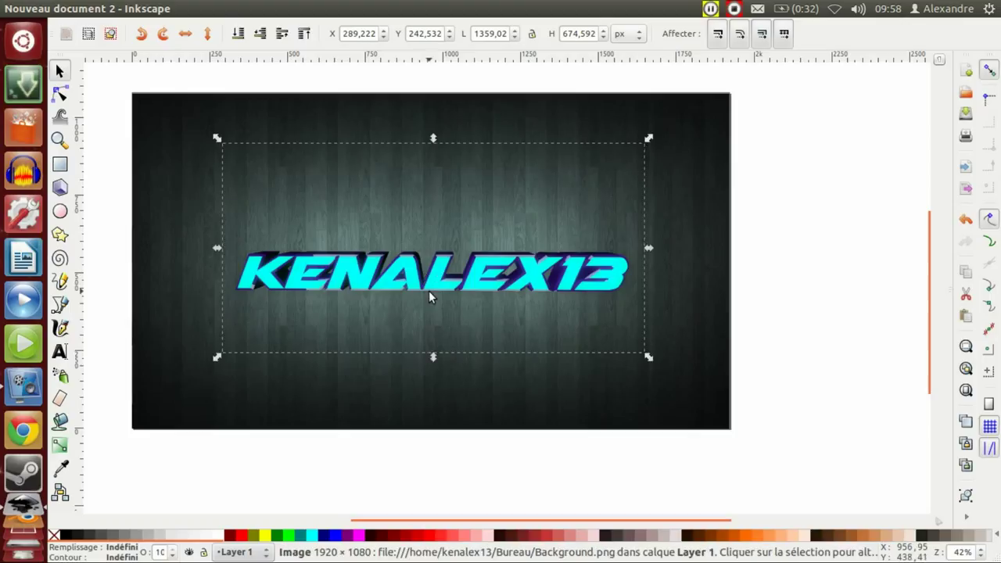
pyautogui.click(813, 249)
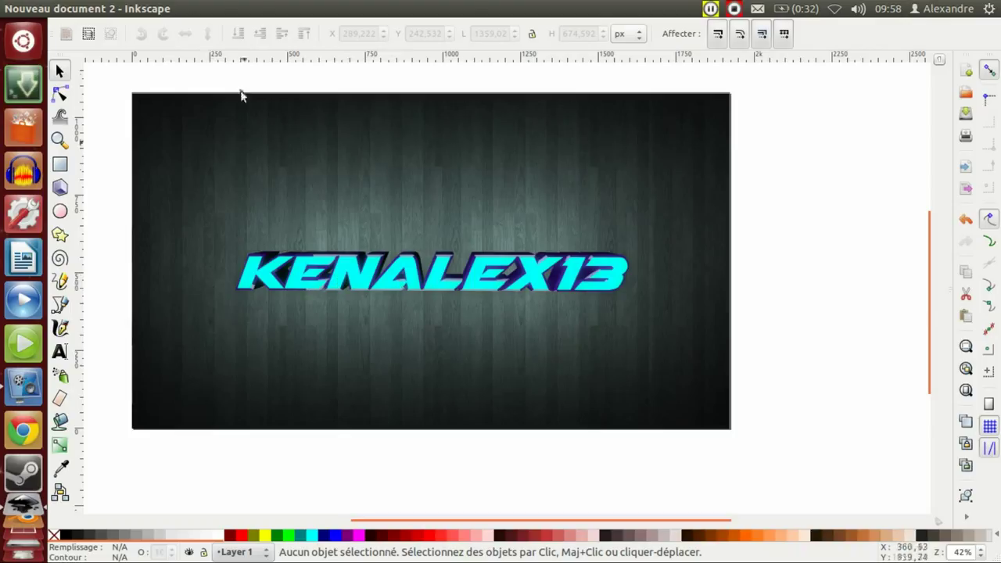
# Minimize Inkscape to look over the picture files on the desktop and return to the Inkscape document
pyautogui.moveTo(26, 6)
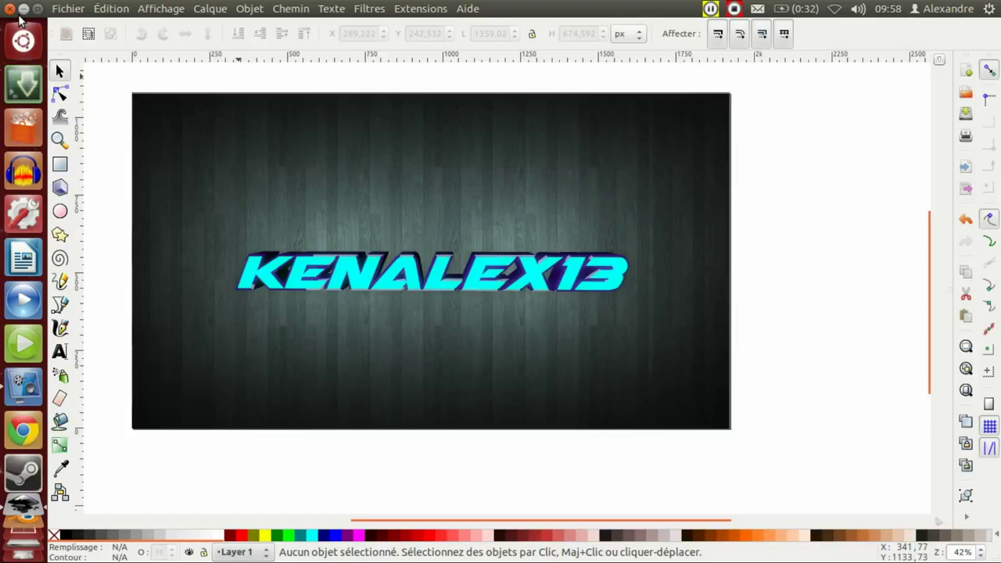
pyautogui.click(22, 9)
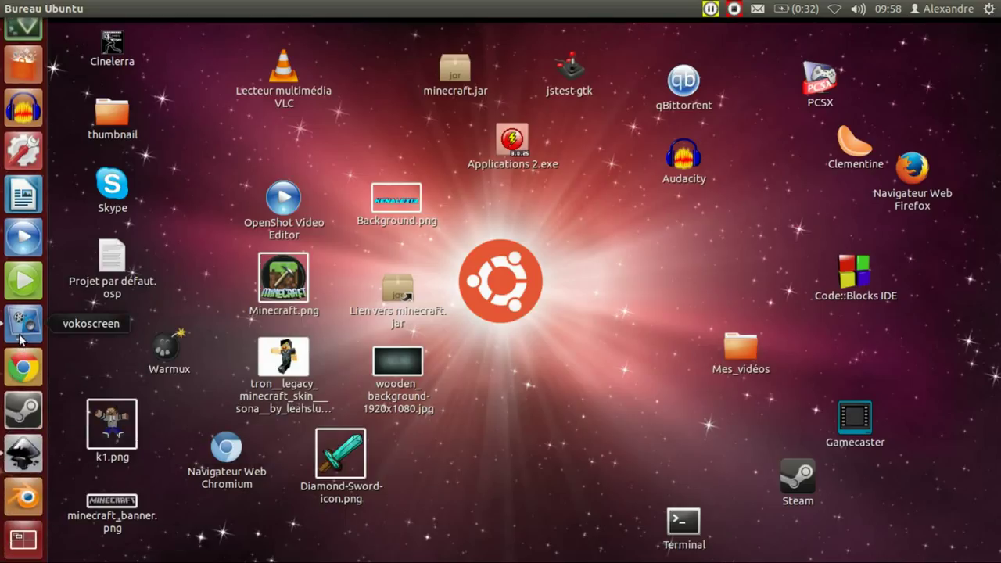
pyautogui.scroll(2, 22, 319)
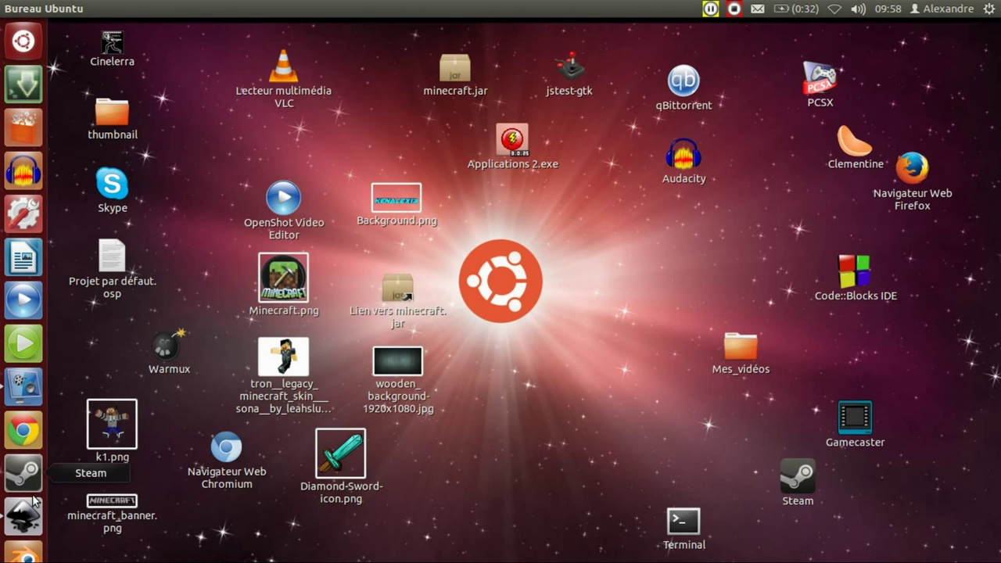
pyautogui.click(25, 516)
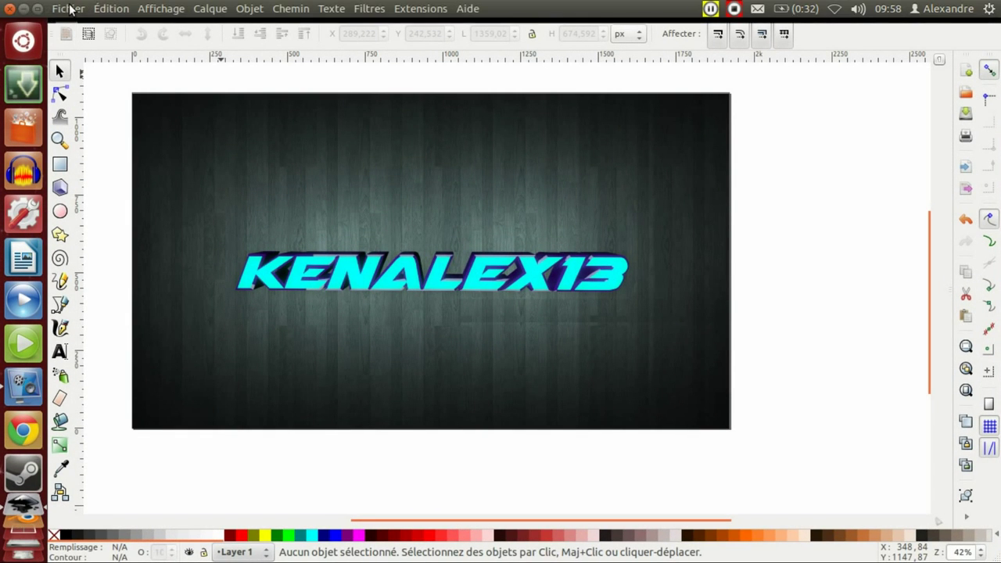
# Import Diamond-Sword-icon.png from Bureau as a linked image, cancelling the Steam update that interrupts the file selection
pyautogui.click(68, 9)
pyautogui.click(137, 155)
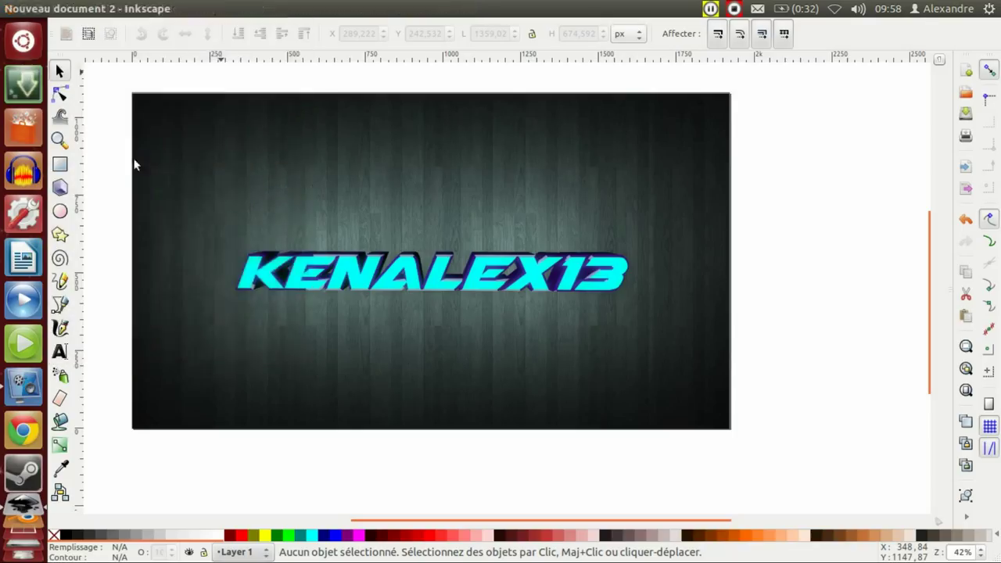
pyautogui.click(412, 234)
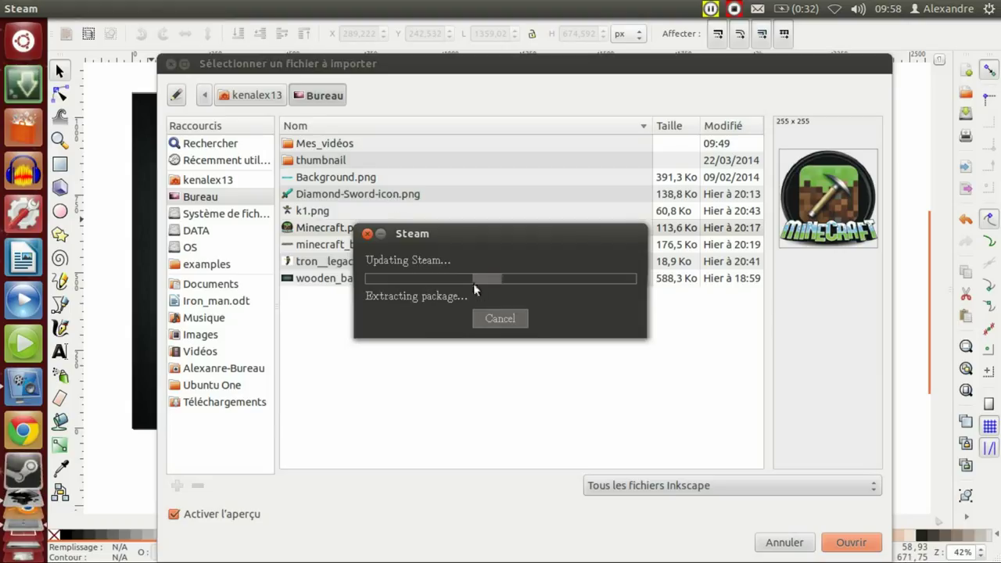
pyautogui.click(517, 322)
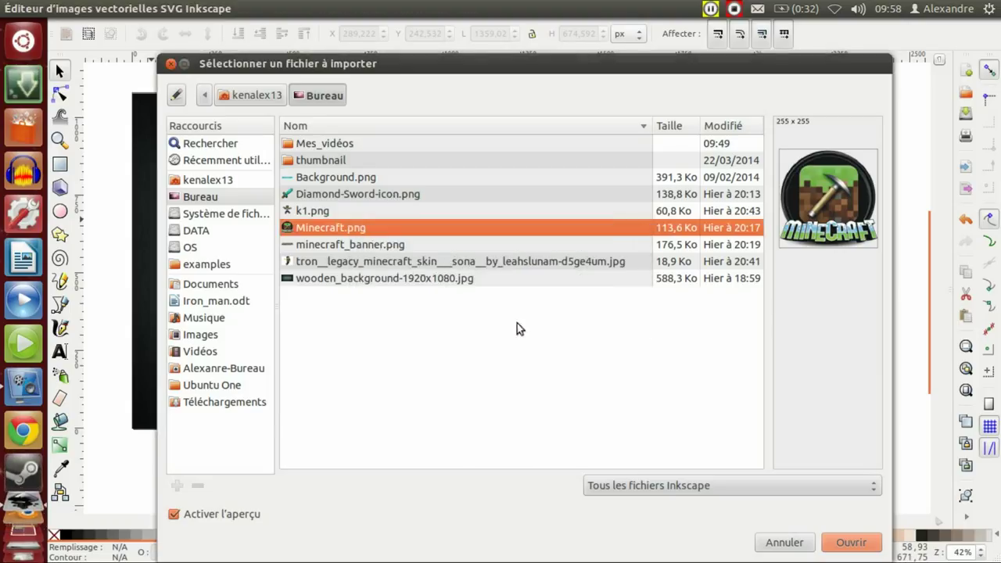
pyautogui.click(389, 197)
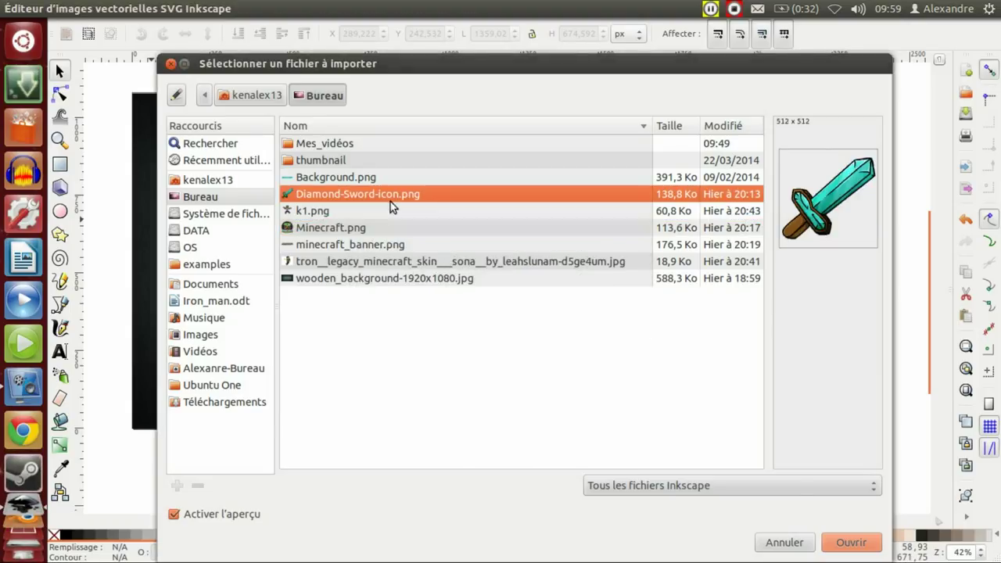
pyautogui.click(860, 545)
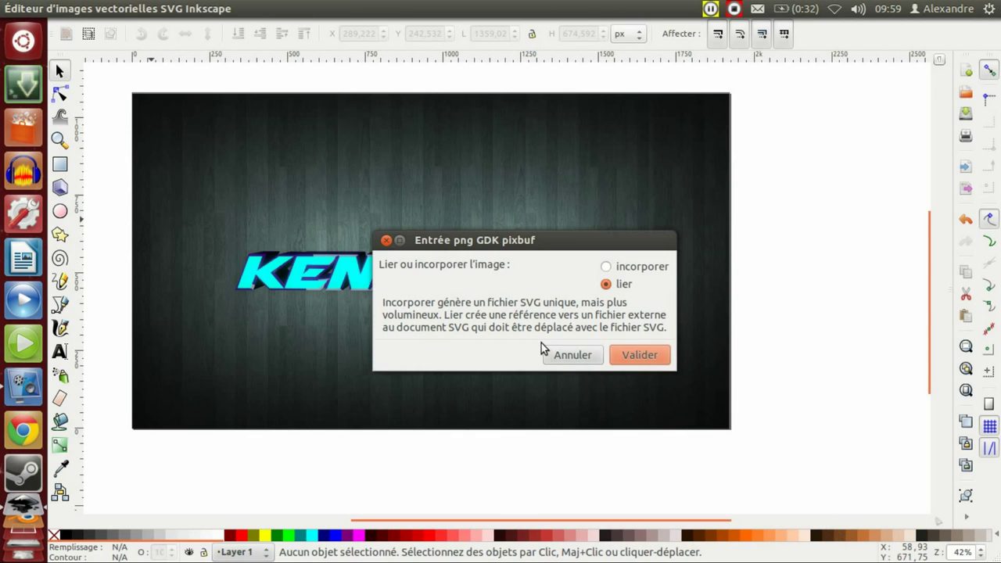
pyautogui.click(638, 355)
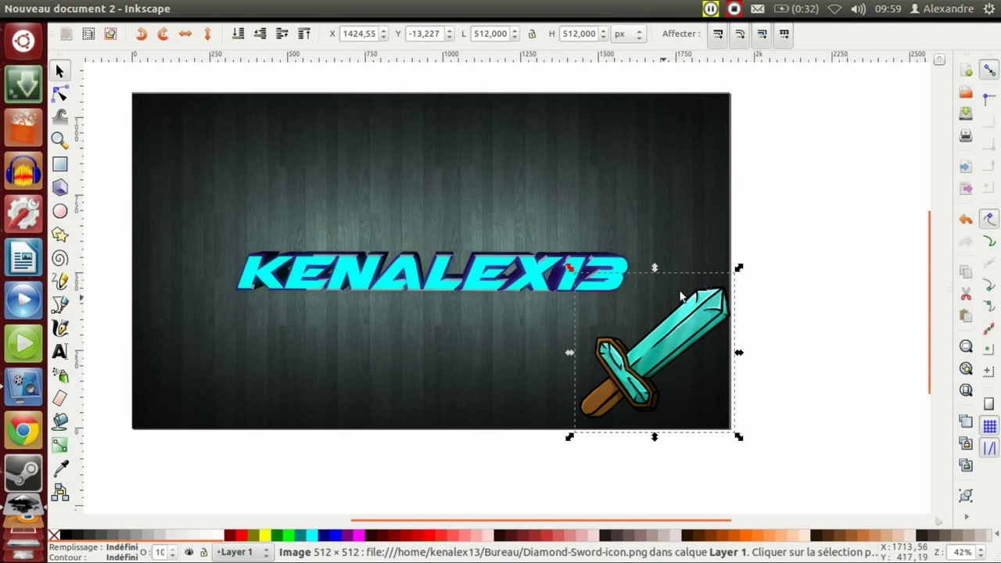
# Shrink the diamond sword to about 253 × 302 px and place it before the title's first letter at about X 109, Y 390
pyautogui.moveTo(740, 269); pyautogui.dragTo(655, 336)
pyautogui.click(511, 317)
pyautogui.moveTo(634, 374); pyautogui.dragTo(216, 248)
pyautogui.moveTo(239, 215); pyautogui.dragTo(230, 233)
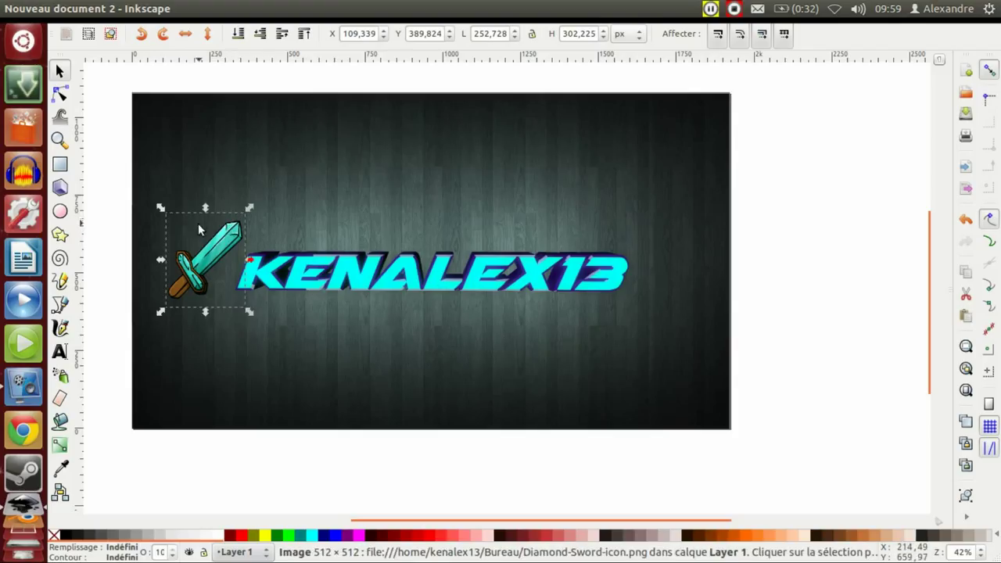
# Duplicate the diamond sword and place the copy just after the end of the title at about X 1597, Y 399
pyautogui.rightClick(198, 225)
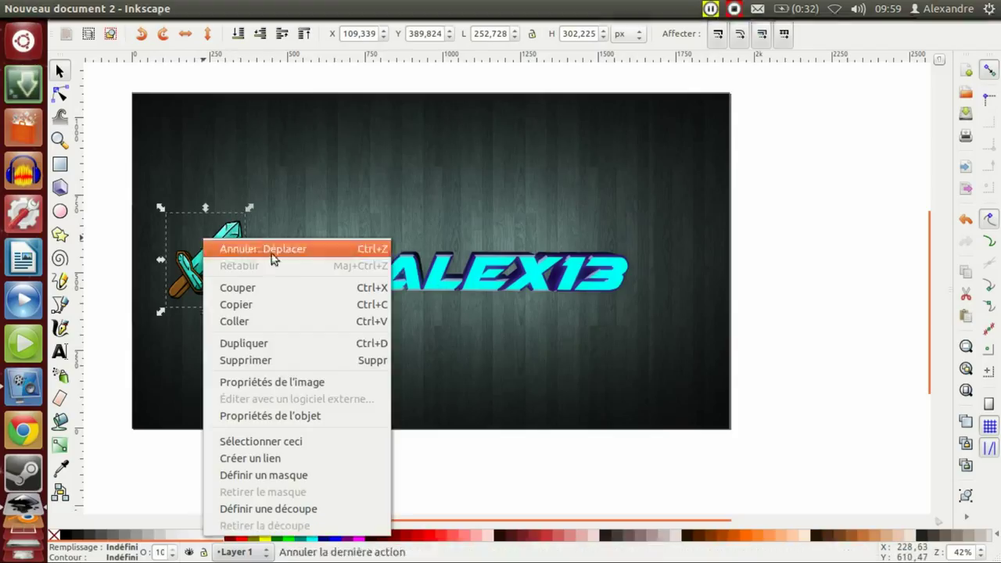
pyautogui.click(315, 345)
pyautogui.moveTo(215, 257); pyautogui.dragTo(676, 252)
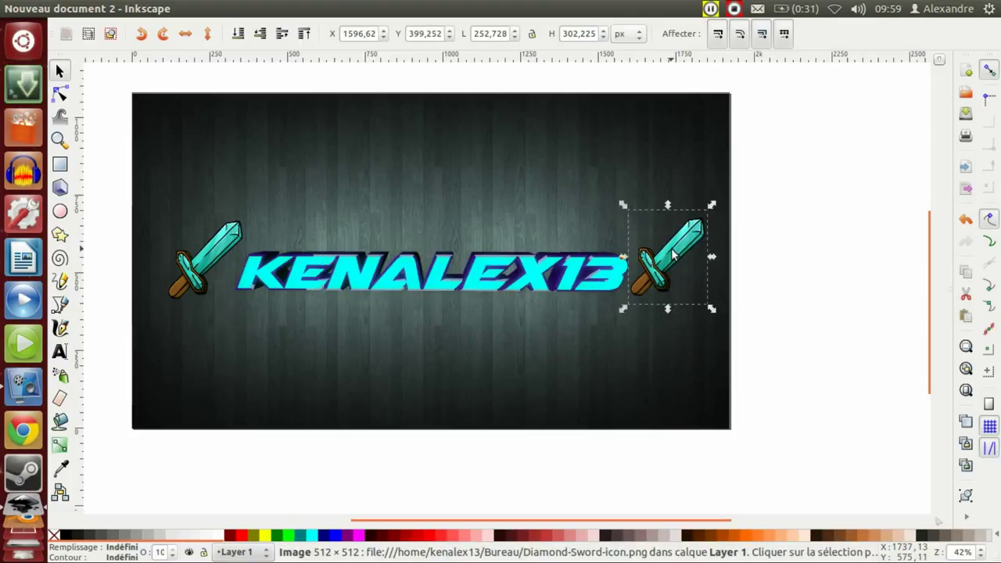
# Rotate the duplicated sword counterclockwise around its centre so its blade leans back toward the title
pyautogui.click(659, 267)
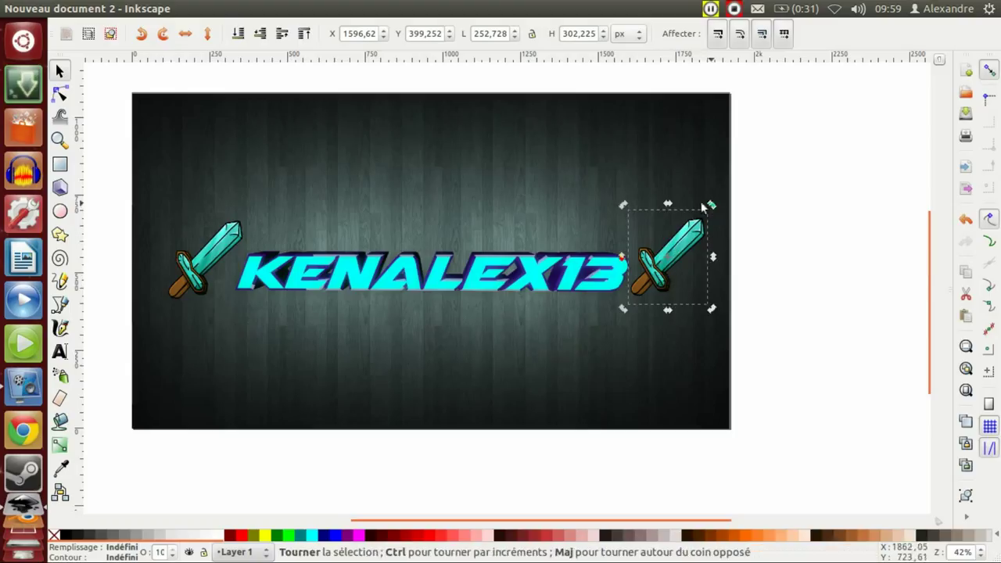
pyautogui.click(688, 238)
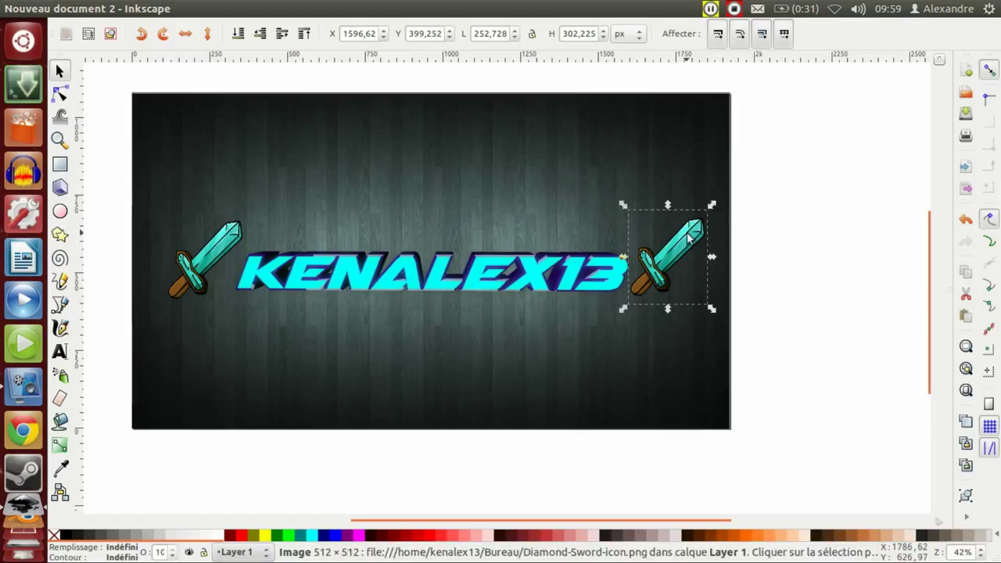
pyautogui.click(688, 238)
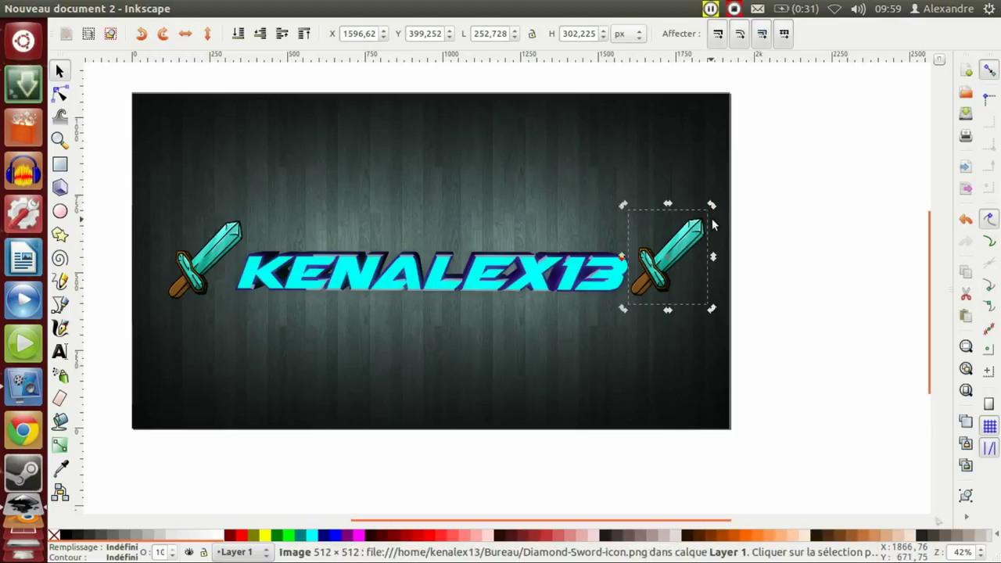
pyautogui.moveTo(710, 206); pyautogui.dragTo(648, 208)
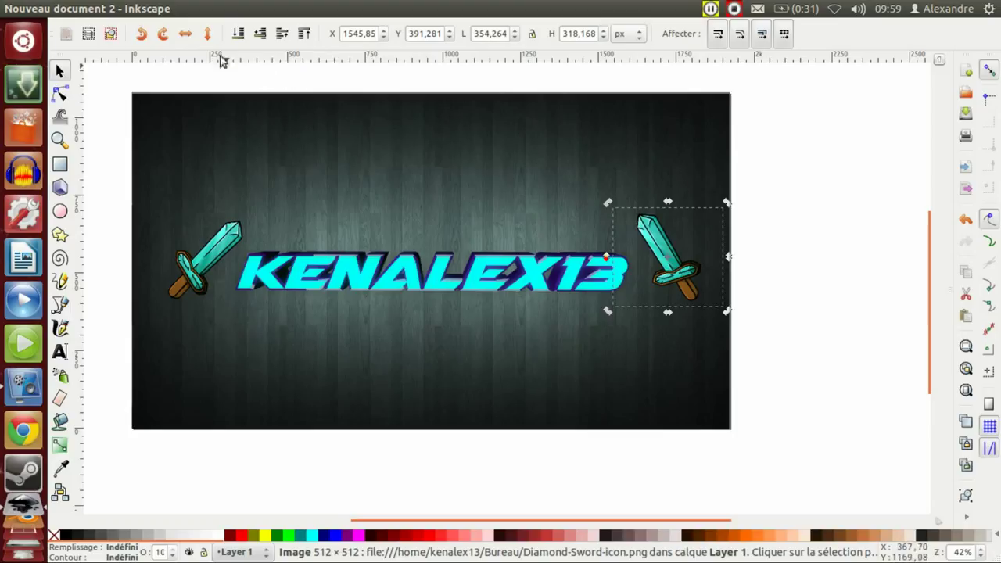
# Try turning the duplicated sword in 90° steps counterclockwise and back clockwise
pyautogui.click(144, 35)
pyautogui.click(144, 36)
pyautogui.click(144, 35)
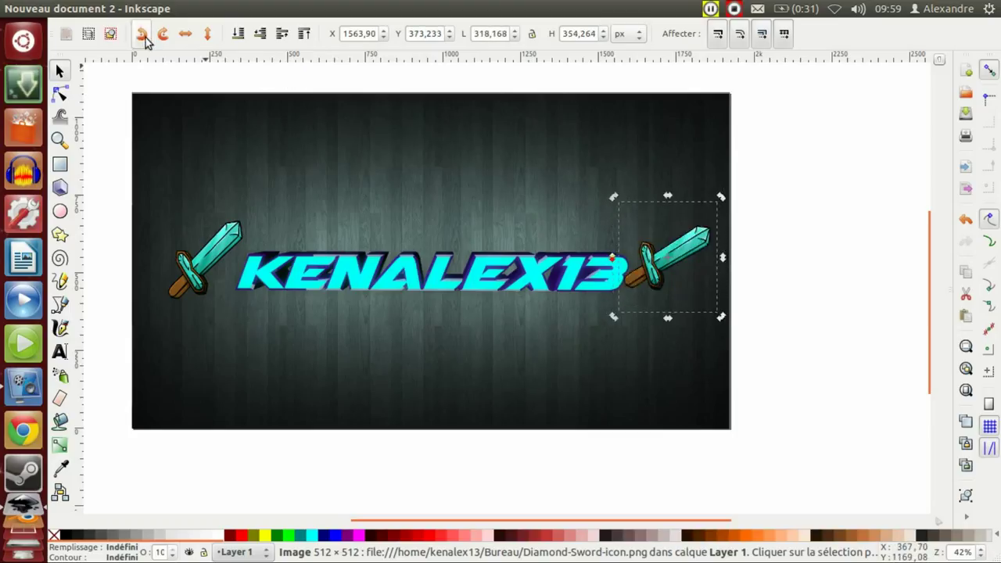
pyautogui.click(144, 35)
pyautogui.click(163, 36)
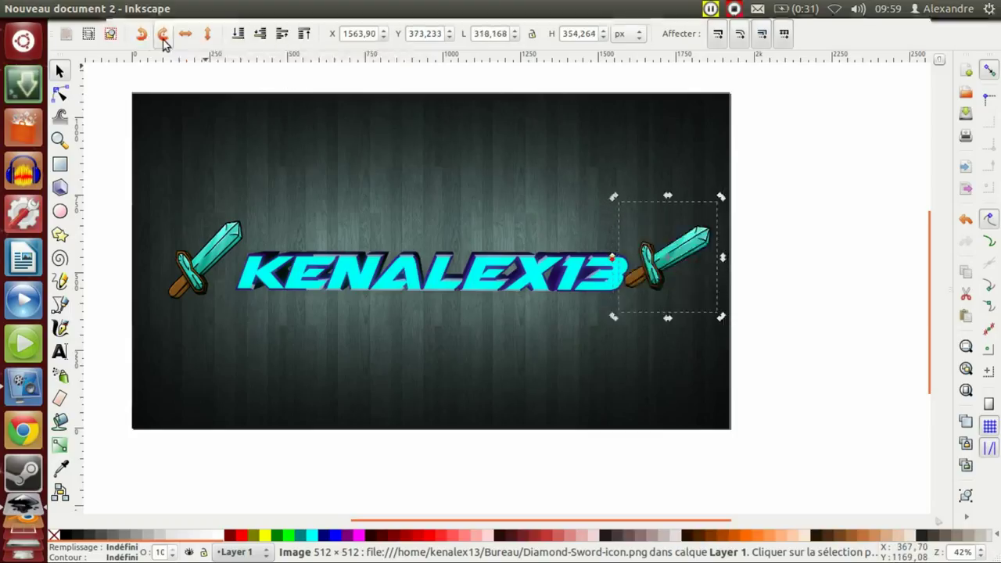
pyautogui.click(163, 36)
pyautogui.click(162, 35)
pyautogui.click(162, 35)
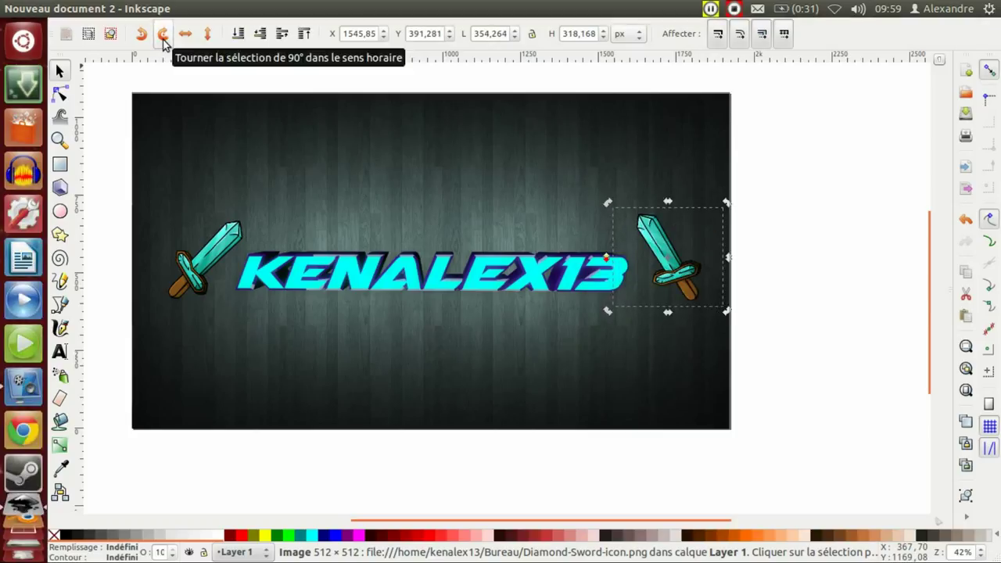
# Tilt the duplicated sword slightly further counterclockwise to mirror the original sword's angle, and move it down a little
pyautogui.moveTo(723, 203)
pyautogui.mouseDown()
pyautogui.moveTo(714, 202)
pyautogui.moveTo(717, 211)
pyautogui.mouseUp()
pyautogui.click(680, 282)
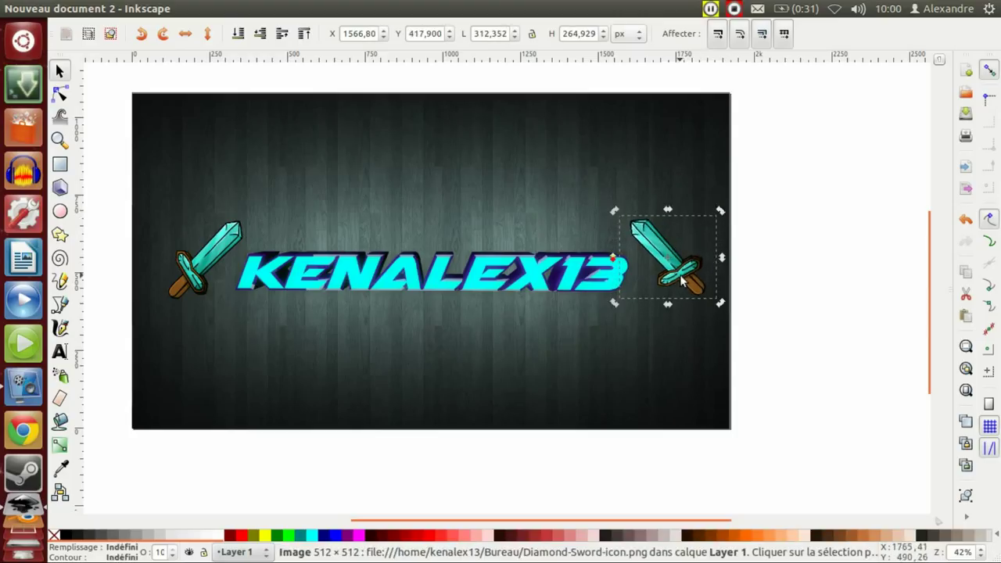
pyautogui.click(545, 359)
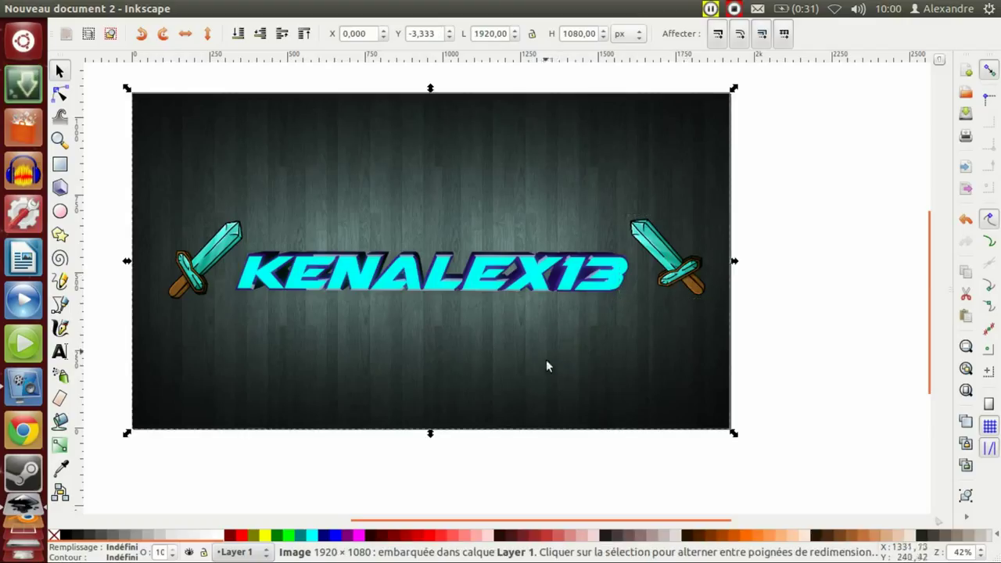
pyautogui.click(677, 284)
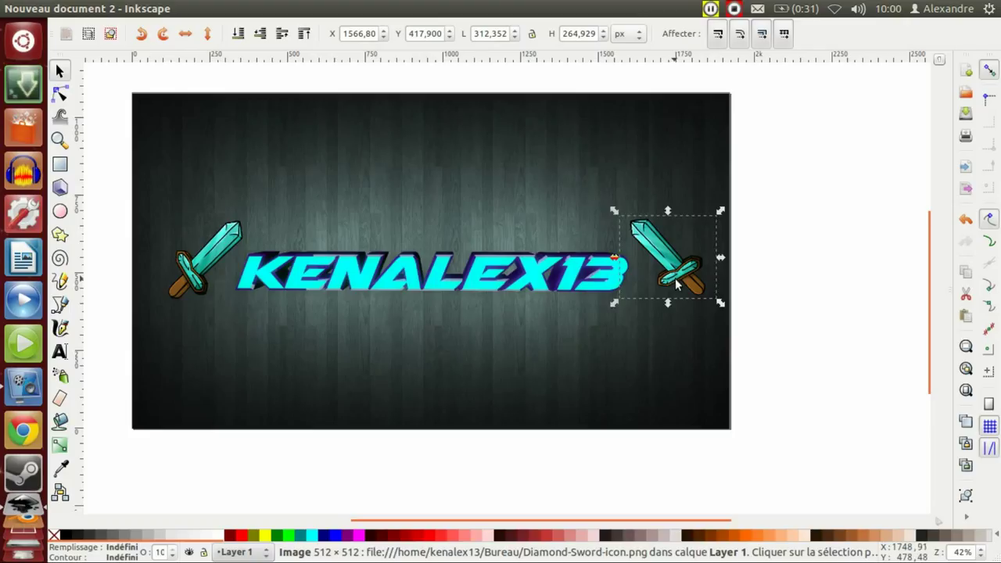
pyautogui.moveTo(677, 284); pyautogui.dragTo(676, 294)
pyautogui.click(567, 379)
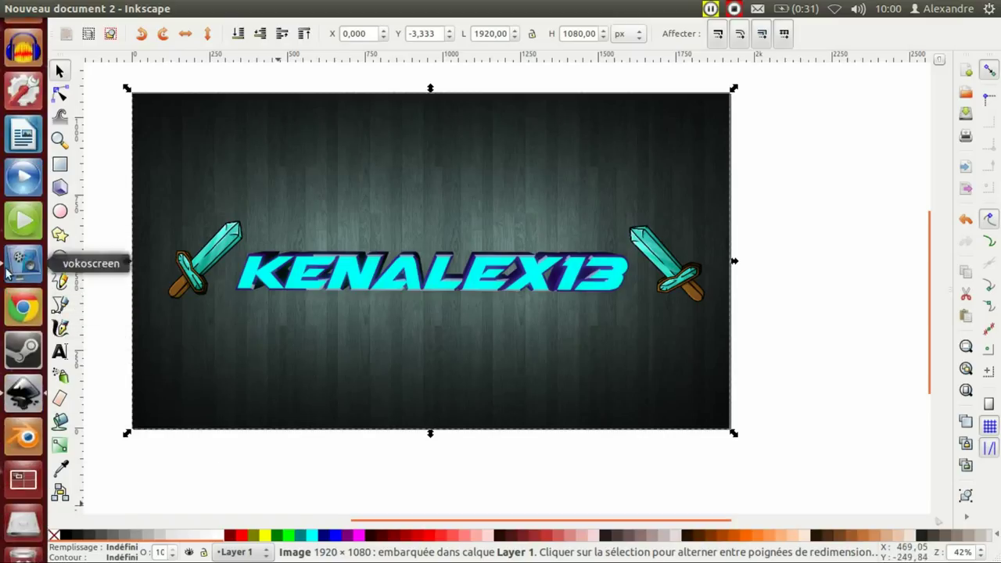
# Import tron__legacy_minecraft_skin___sona__by_leahslunam-d5ge4um.jpg as a linked image and delete it from the canvas
pyautogui.click(68, 8)
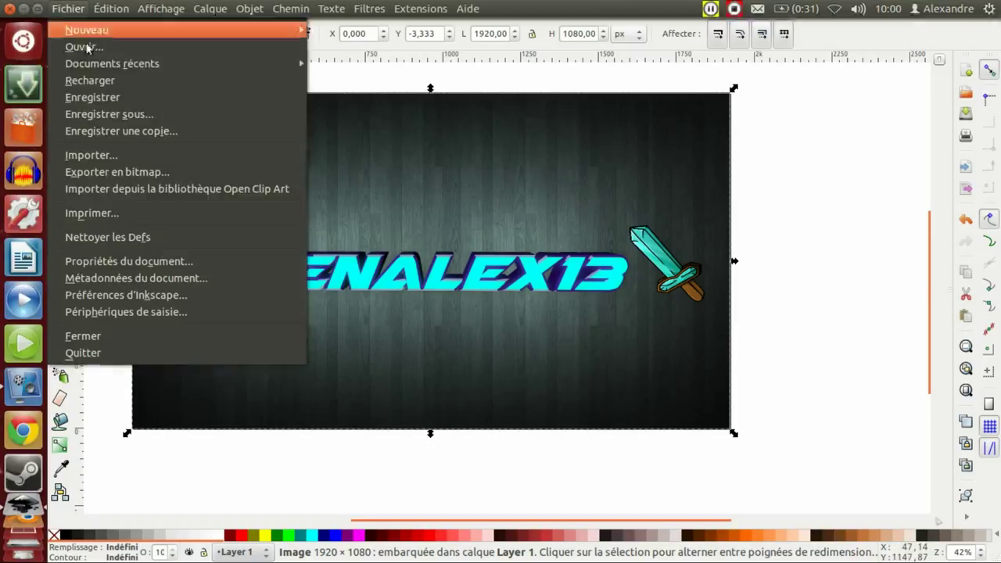
pyautogui.click(160, 151)
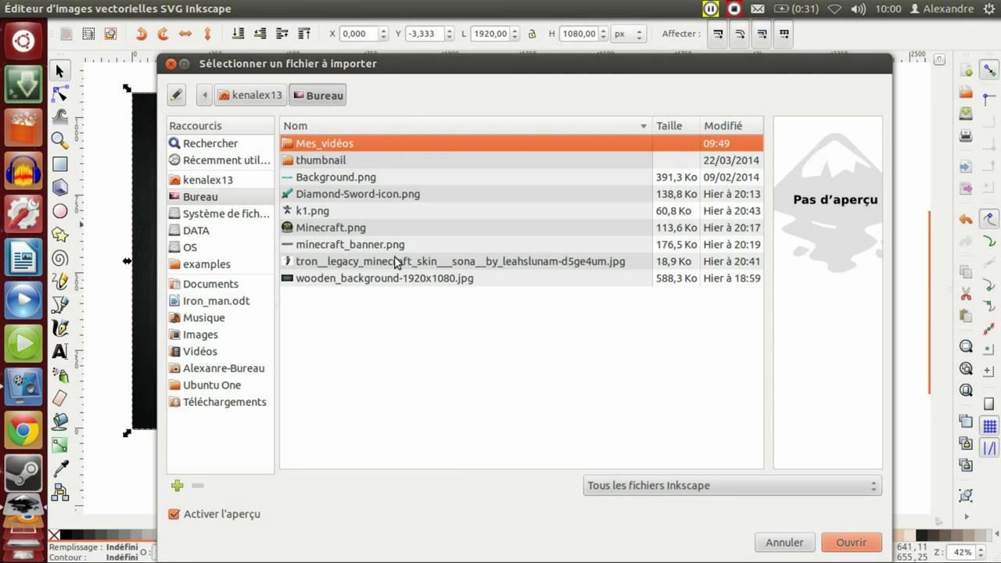
pyautogui.click(356, 266)
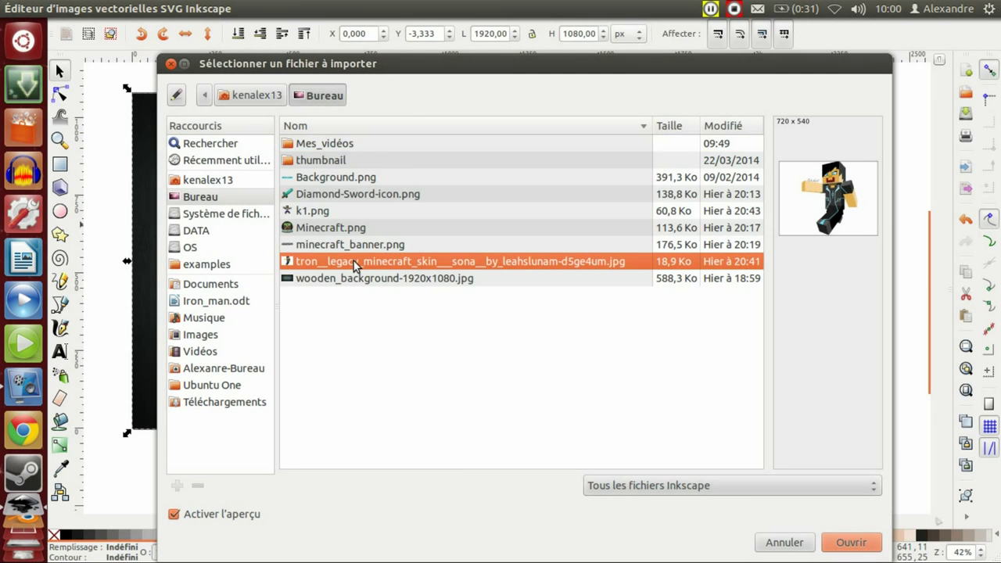
pyautogui.click(851, 547)
pyautogui.click(623, 284)
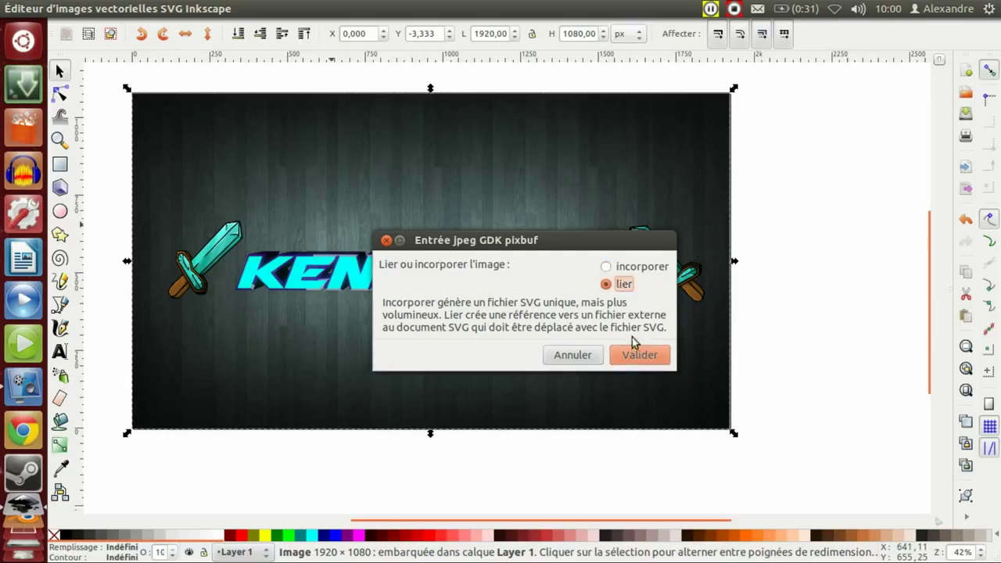
pyautogui.click(637, 354)
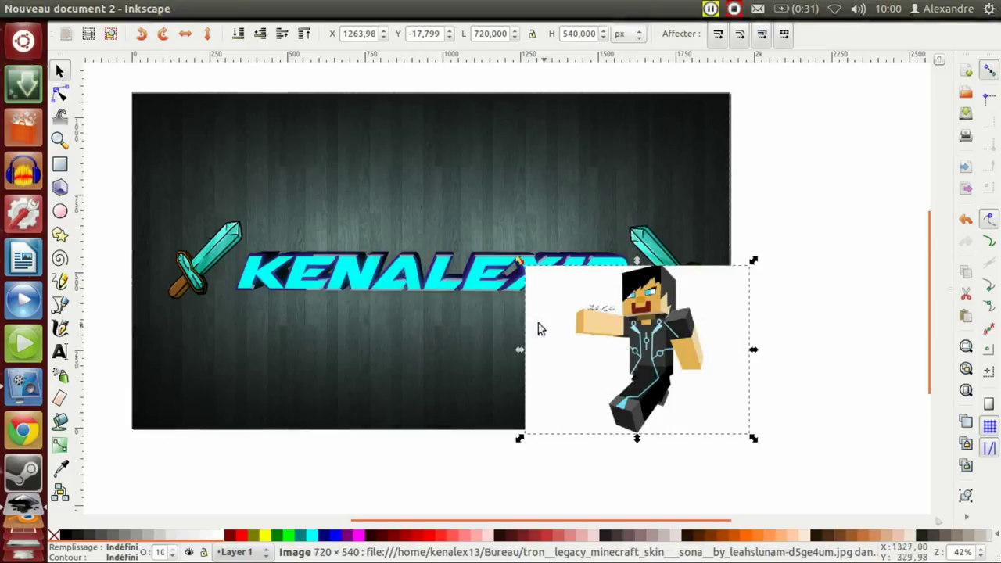
pyautogui.rightClick(670, 298)
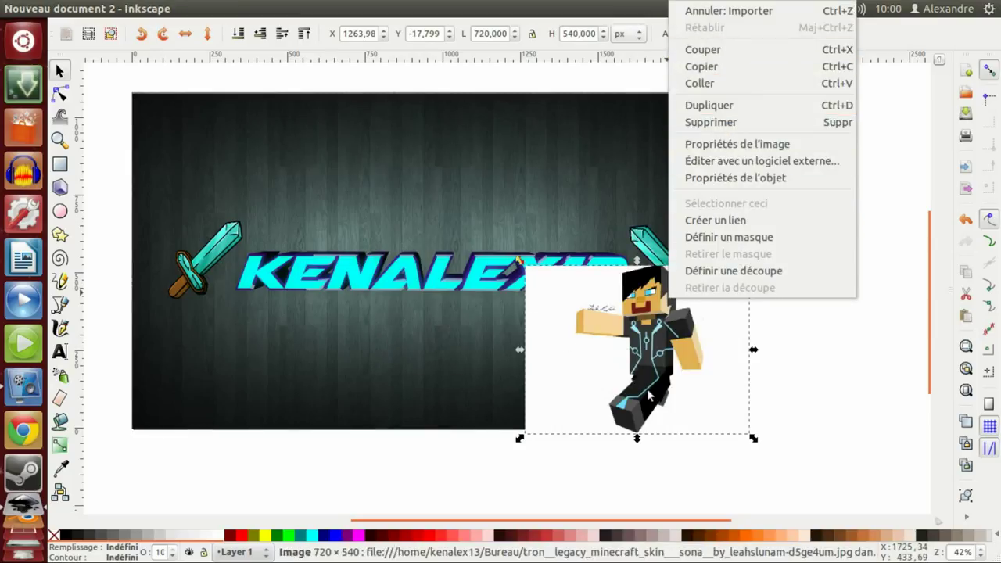
pyautogui.click(734, 122)
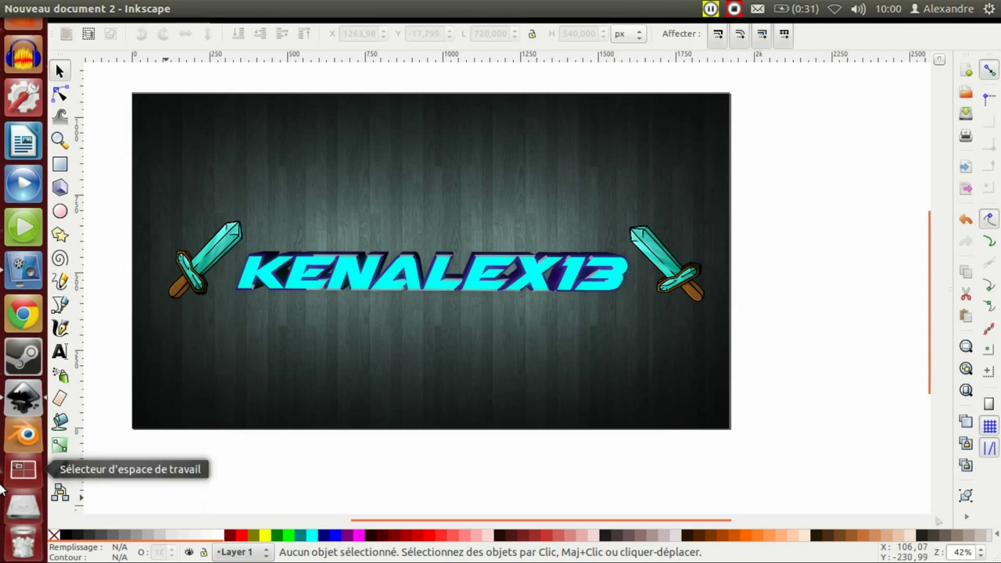
# Import Minecraft.png from the Bureau folder into the composition
pyautogui.click(51, 7)
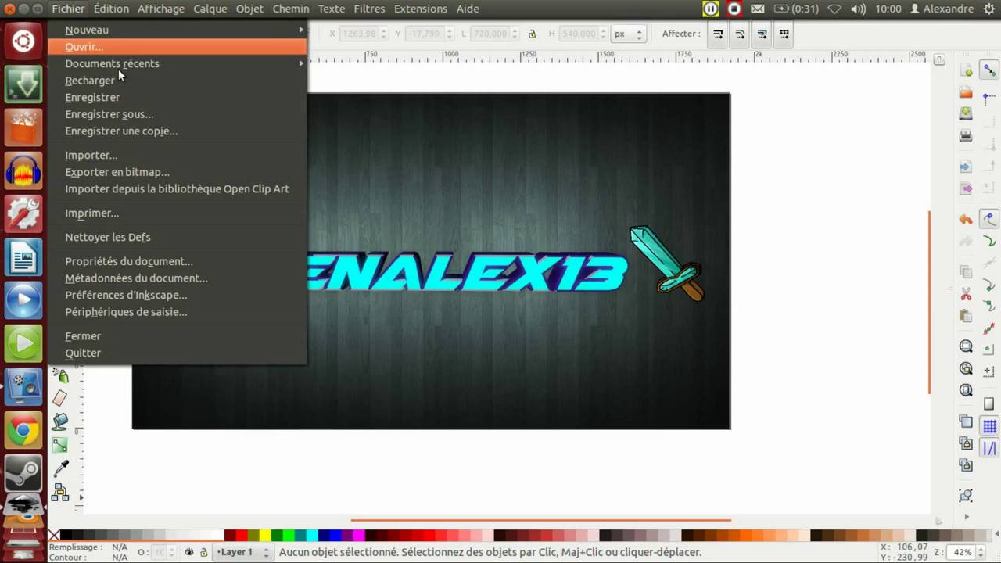
pyautogui.click(125, 152)
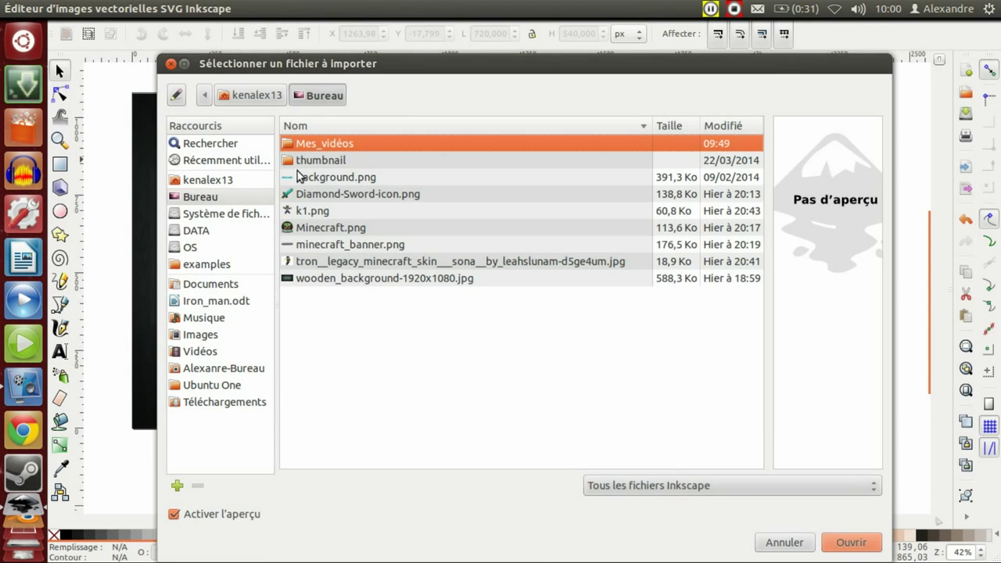
pyautogui.click(328, 228)
pyautogui.click(846, 542)
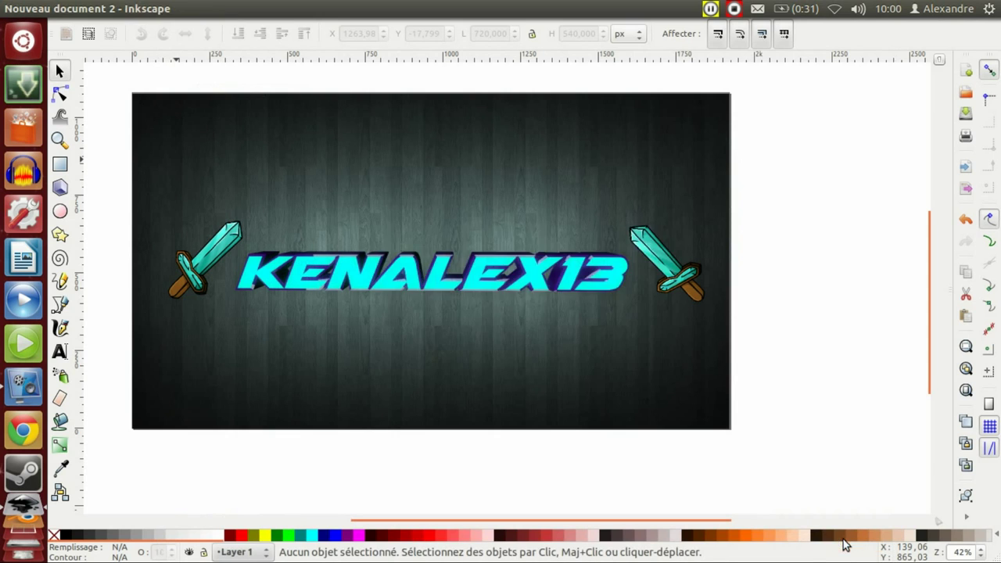
pyautogui.click(651, 359)
# Rotate the round Minecraft logo counterclockwise and place it above the second half of the title at about X 1154, Y 666
pyautogui.moveTo(693, 355); pyautogui.dragTo(666, 140)
pyautogui.click(701, 142)
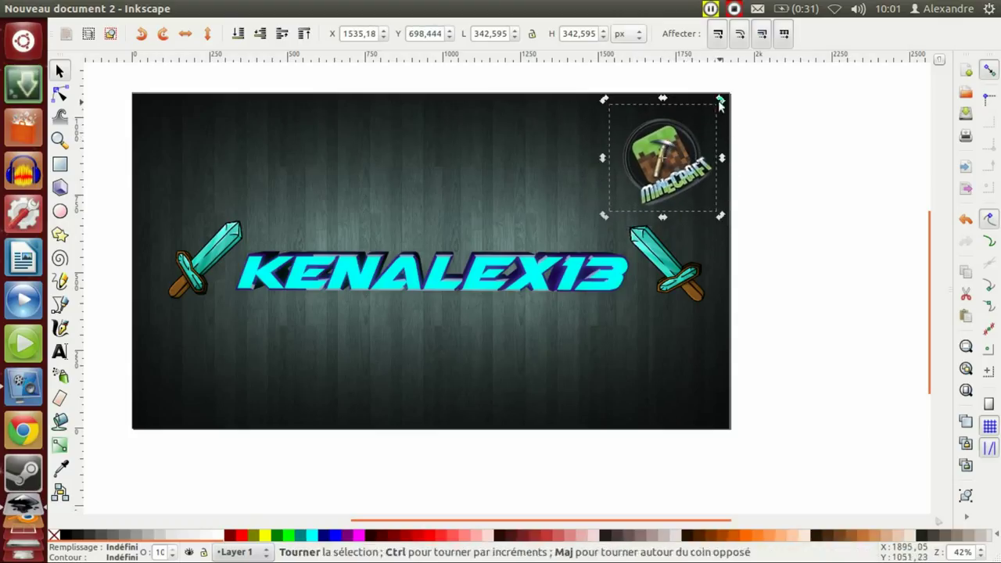
pyautogui.moveTo(718, 101); pyautogui.dragTo(705, 100)
pyautogui.moveTo(661, 145); pyautogui.dragTo(597, 133)
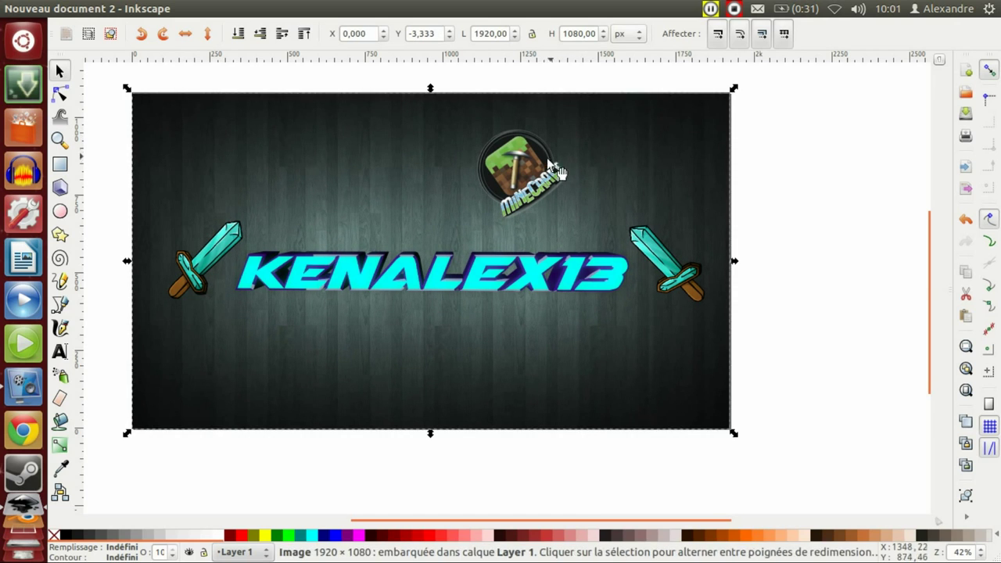
pyautogui.click(545, 162)
pyautogui.moveTo(535, 168); pyautogui.dragTo(565, 166)
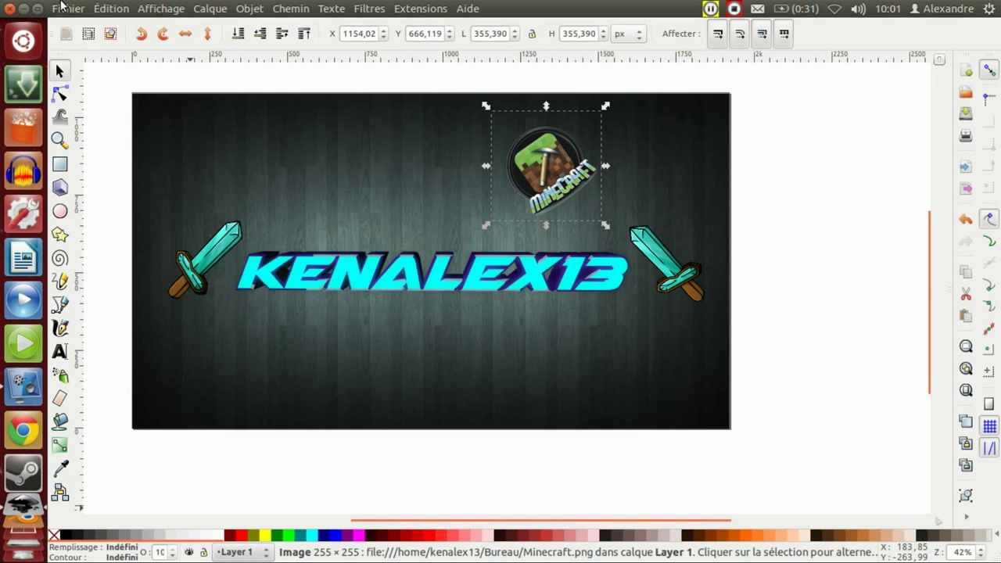
# Import minecraft_banner.png as a linked image and move it below the title to about X 41, Y 7
pyautogui.click(68, 9)
pyautogui.click(139, 155)
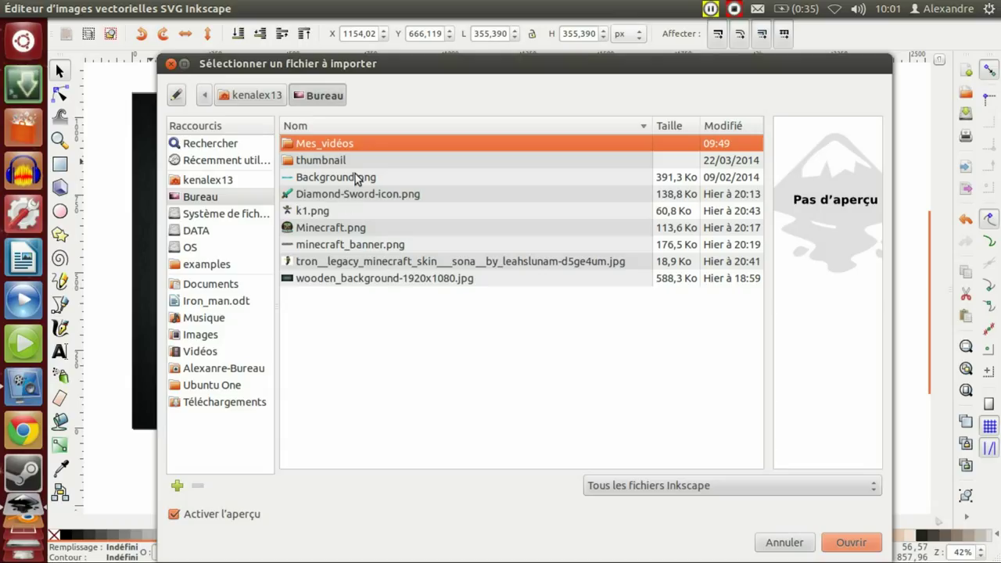
pyautogui.click(364, 246)
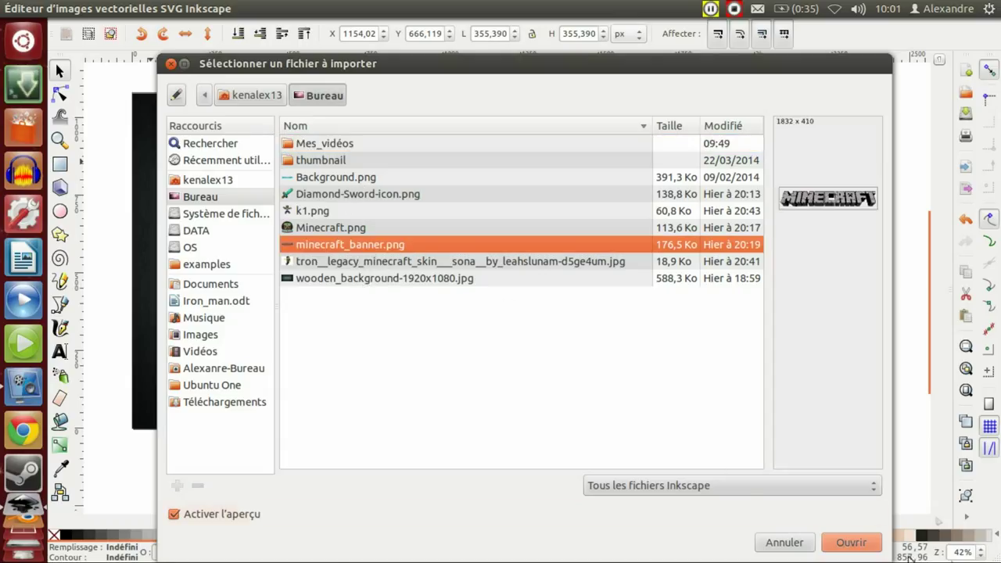
pyautogui.click(858, 542)
pyautogui.click(636, 354)
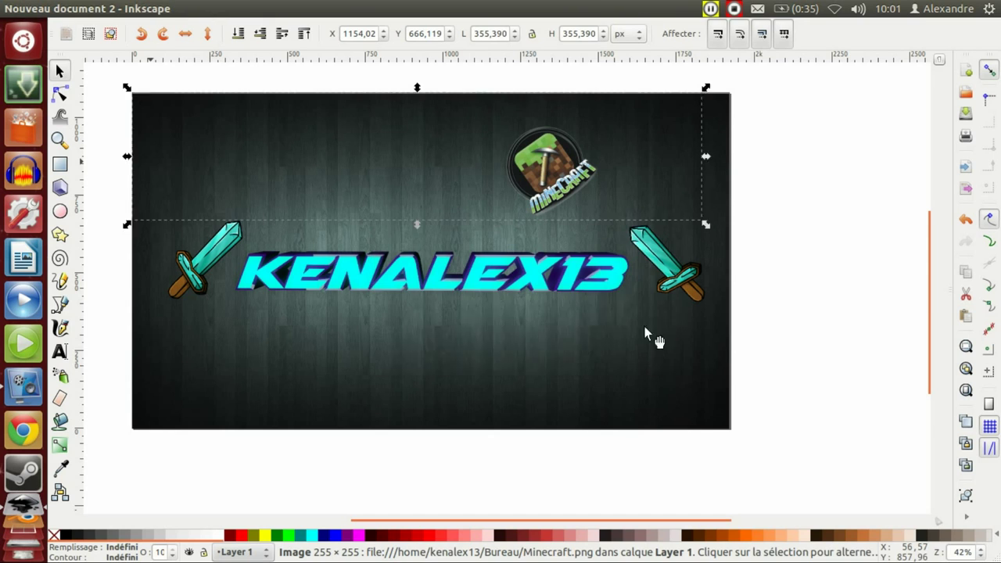
pyautogui.moveTo(846, 317); pyautogui.dragTo(616, 323)
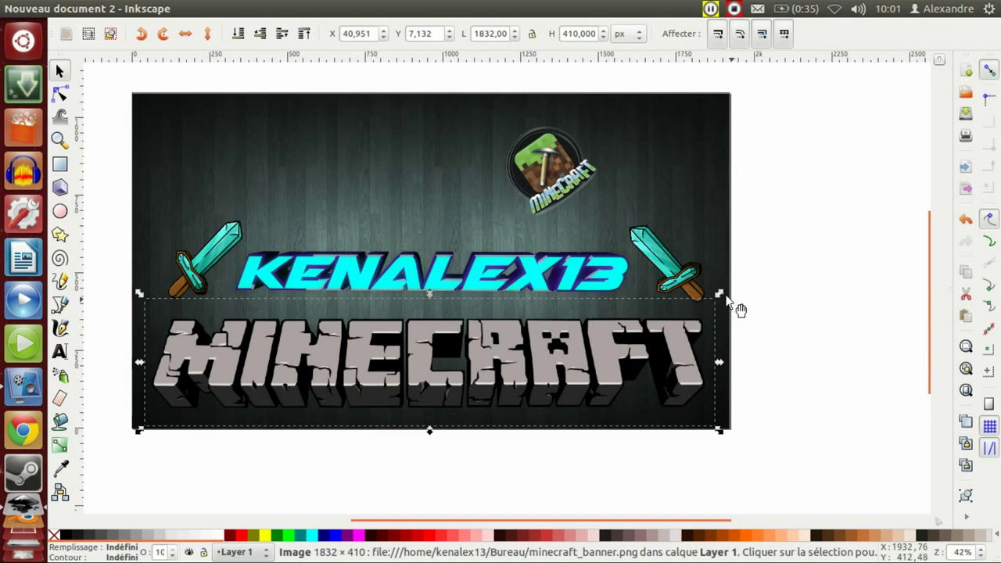
# Scale the Minecraft banner down and tilt it upward above the first half of the title, at about X 317, Y 610
pyautogui.click(698, 308)
pyautogui.moveTo(714, 302); pyautogui.dragTo(391, 157)
pyautogui.click(707, 321)
pyautogui.hotkey('ctrl', 'z')
pyautogui.click(217, 408)
pyautogui.hotkey('ctrl', 'z')
pyautogui.click(229, 395)
pyautogui.click(382, 164)
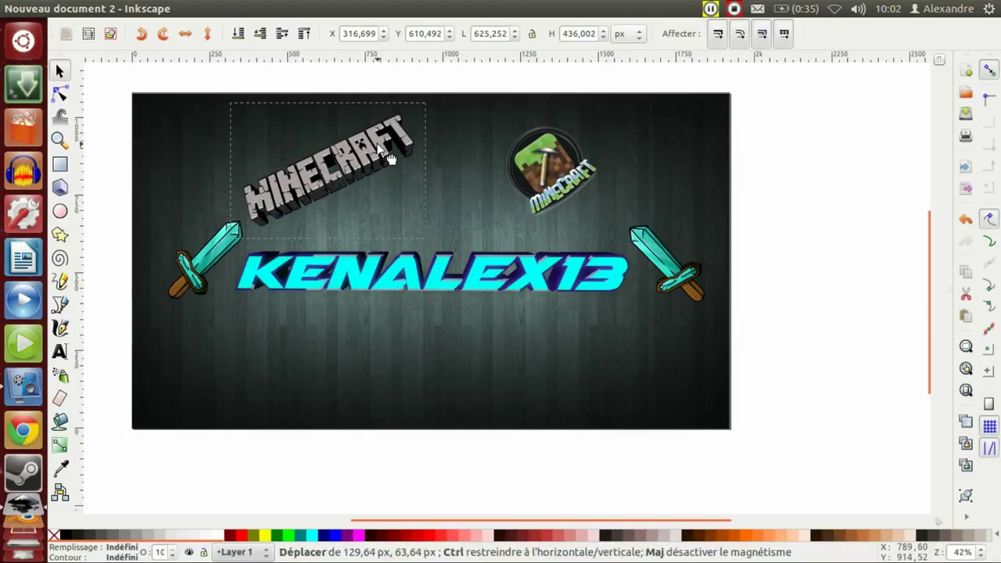
pyautogui.press('Escape')
# Rotate the Minecraft banner clockwise so it slopes downward, and move it to about X 182, Y 619
pyautogui.click(418, 112)
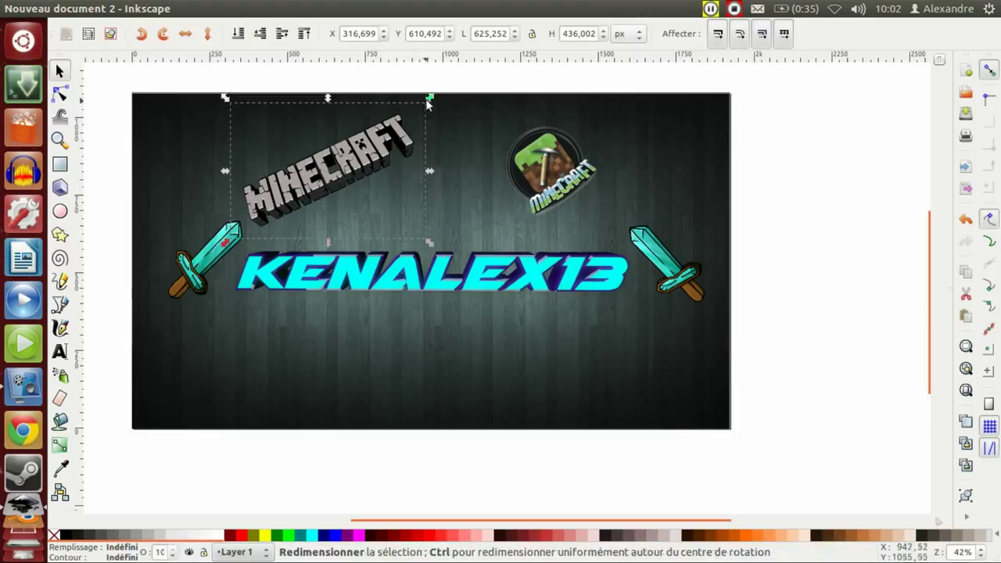
pyautogui.moveTo(429, 96); pyautogui.dragTo(431, 205)
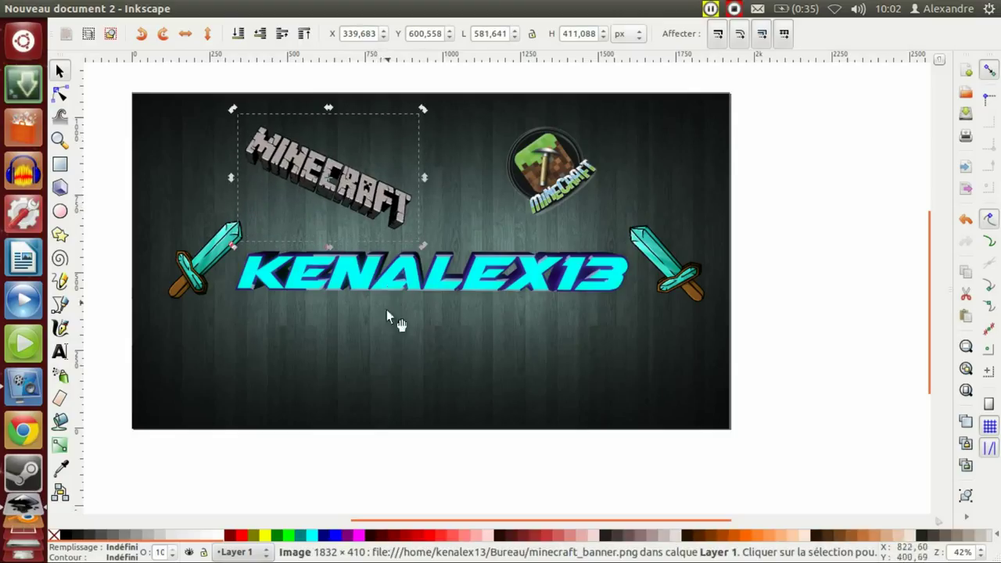
pyautogui.moveTo(344, 204); pyautogui.dragTo(214, 173)
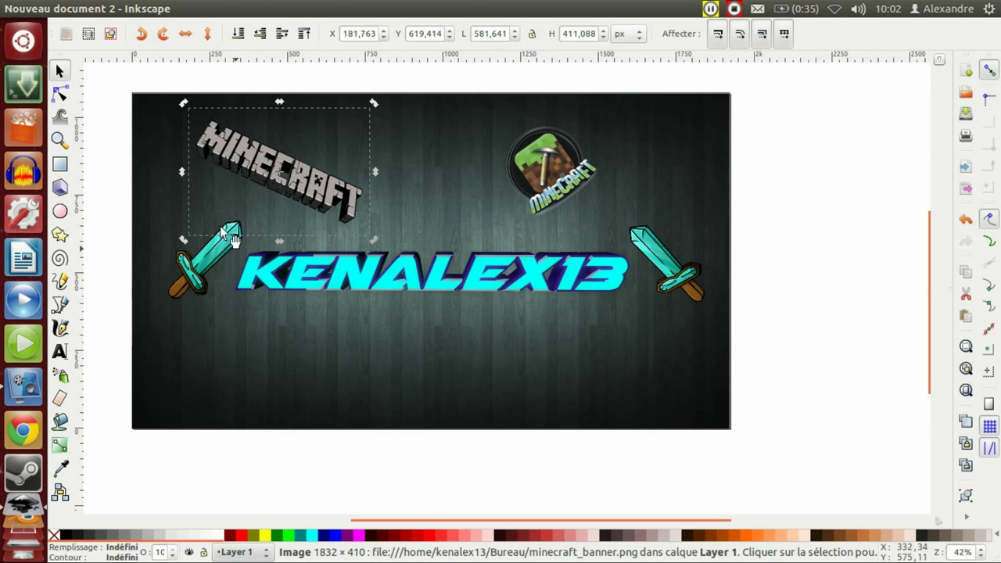
# Import k1.png from the Bureau folder as a linked image
pyautogui.click(68, 8)
pyautogui.click(185, 156)
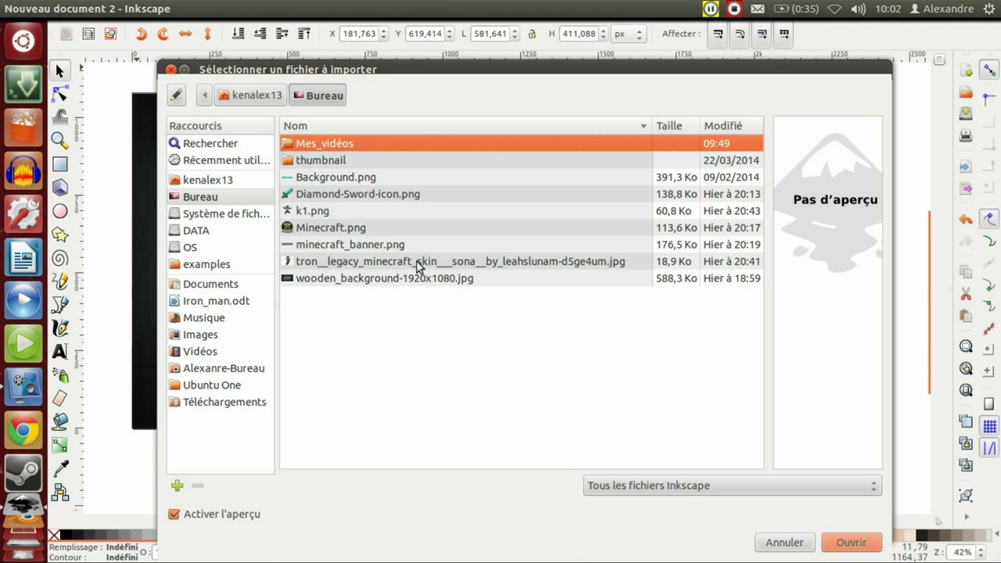
pyautogui.click(383, 209)
pyautogui.click(833, 551)
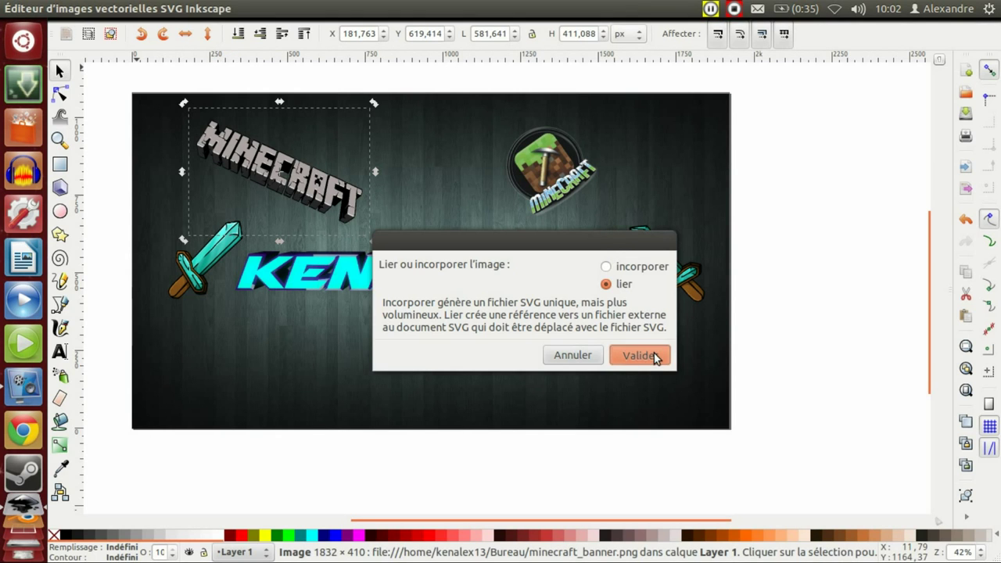
pyautogui.click(653, 357)
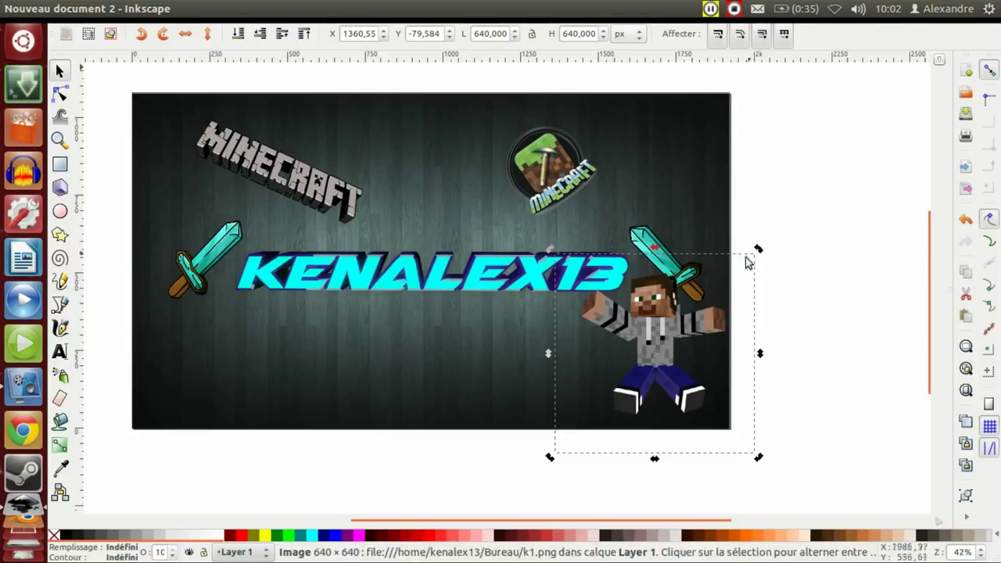
# Shrink the Minecraft character to about 350 × 426 px and place it below the first sword at about X 158, Y -16
pyautogui.click(612, 341)
pyautogui.click(671, 316)
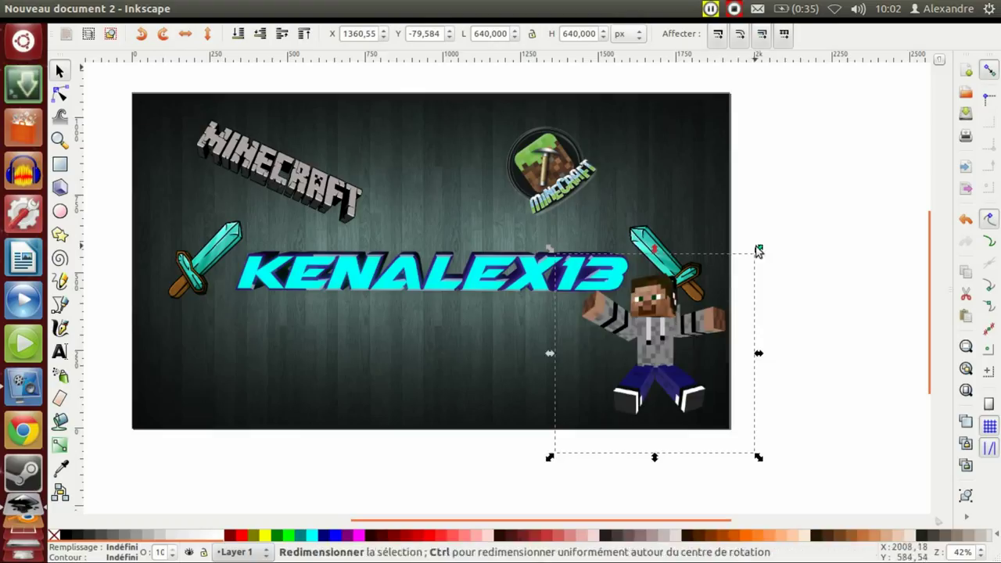
pyautogui.moveTo(757, 248); pyautogui.dragTo(704, 291)
pyautogui.moveTo(620, 355); pyautogui.dragTo(666, 349)
pyautogui.moveTo(742, 286); pyautogui.dragTo(705, 307)
pyautogui.moveTo(654, 342); pyautogui.dragTo(252, 346)
# Delete the Minecraft character image below the first sword
pyautogui.rightClick(230, 339)
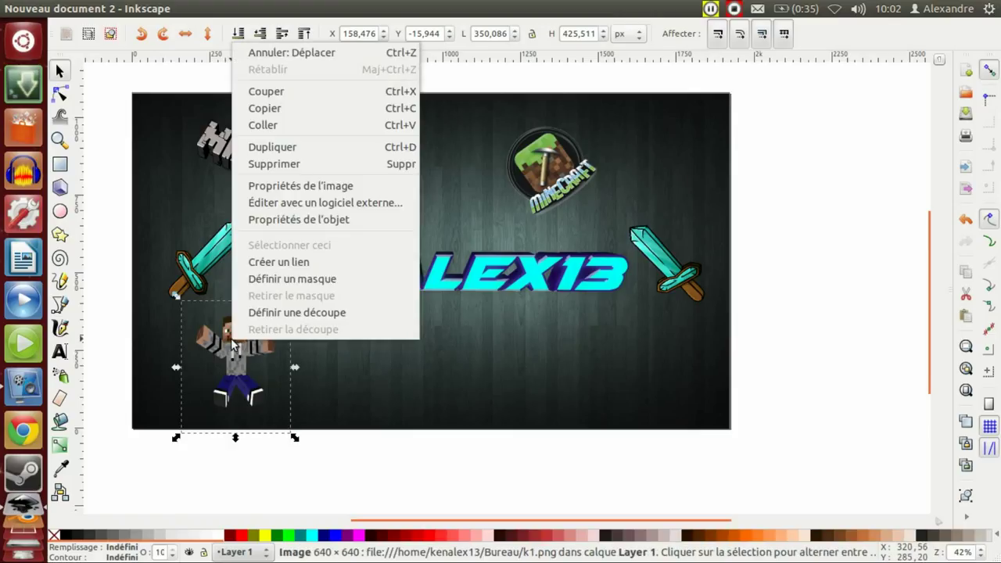
pyautogui.click(311, 167)
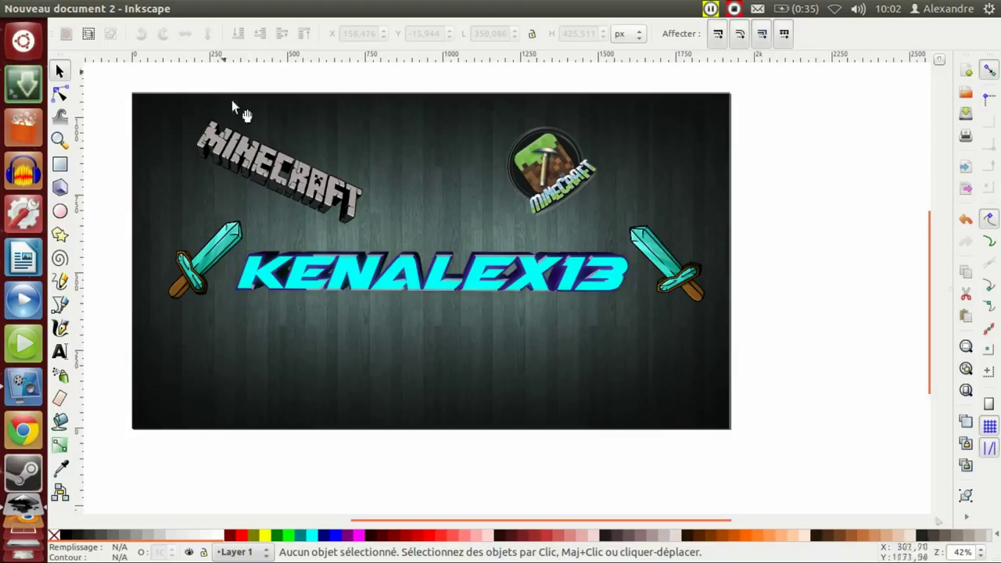
# Draw a wide text frame on the wooden background below the title, spanning nearly from one sword to the other
pyautogui.click(60, 354)
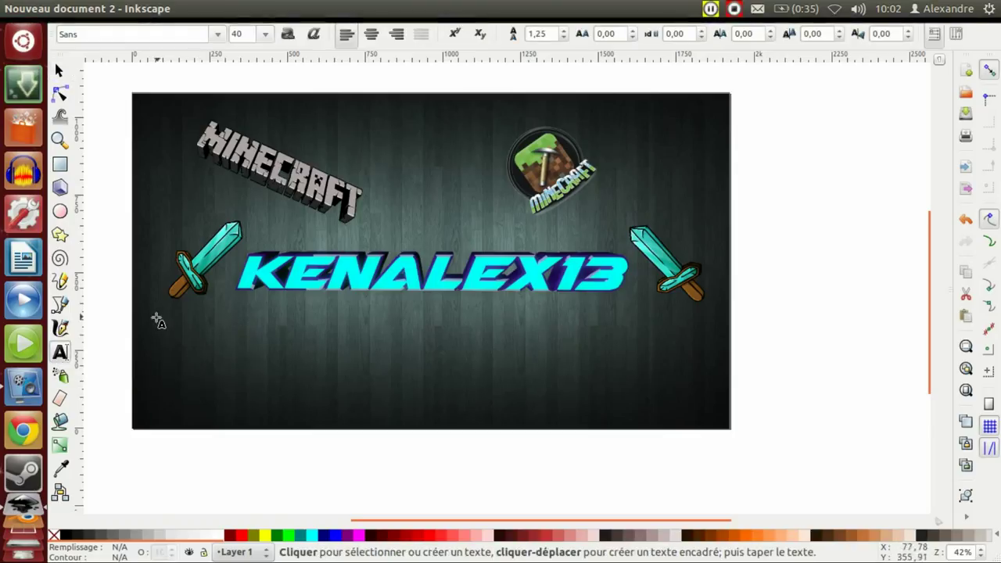
pyautogui.moveTo(164, 318); pyautogui.dragTo(677, 398)
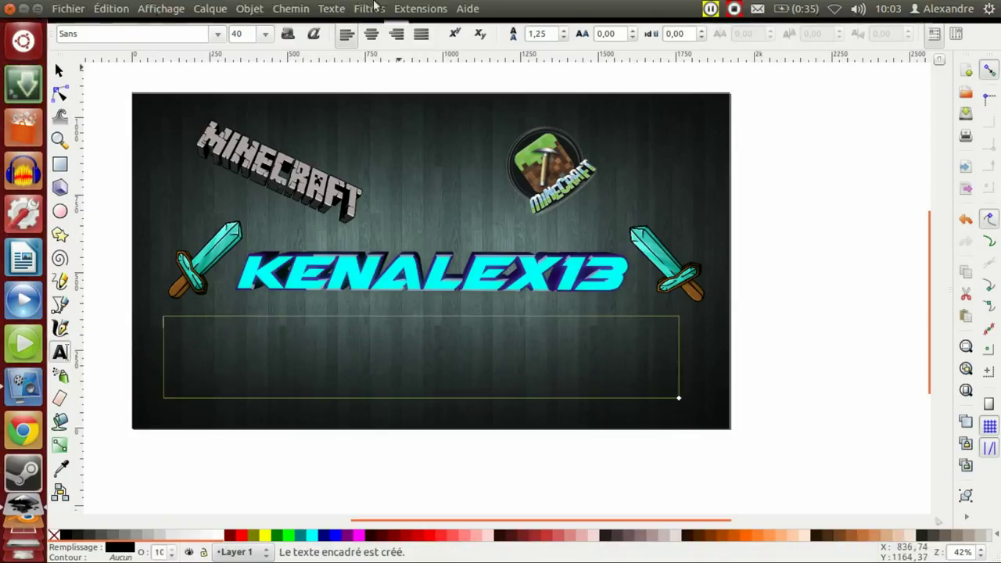
# Set the new text frame's font to BatmanForeverAlternate at size 120
pyautogui.click(332, 8)
pyautogui.click(341, 31)
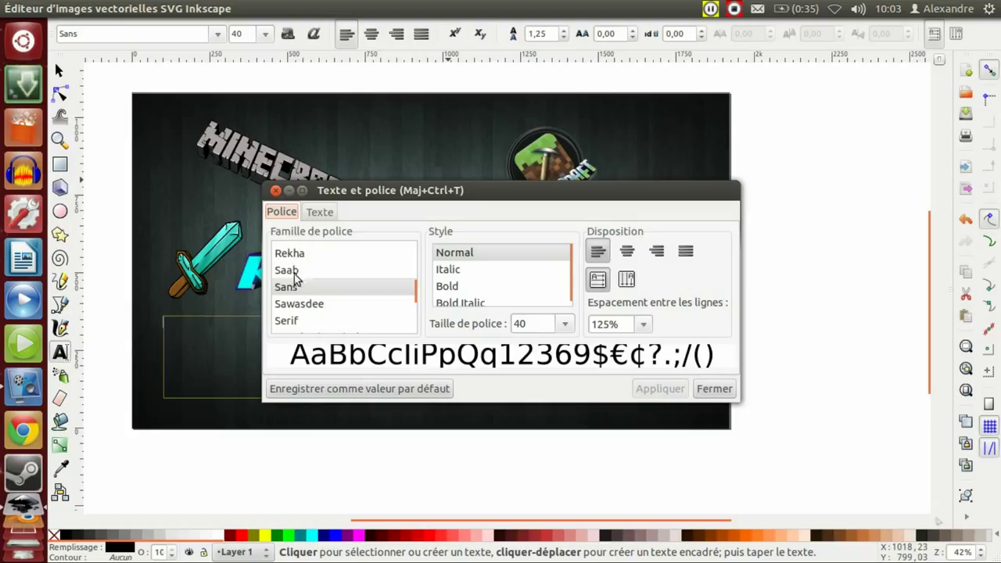
pyautogui.scroll(20, 294, 279)
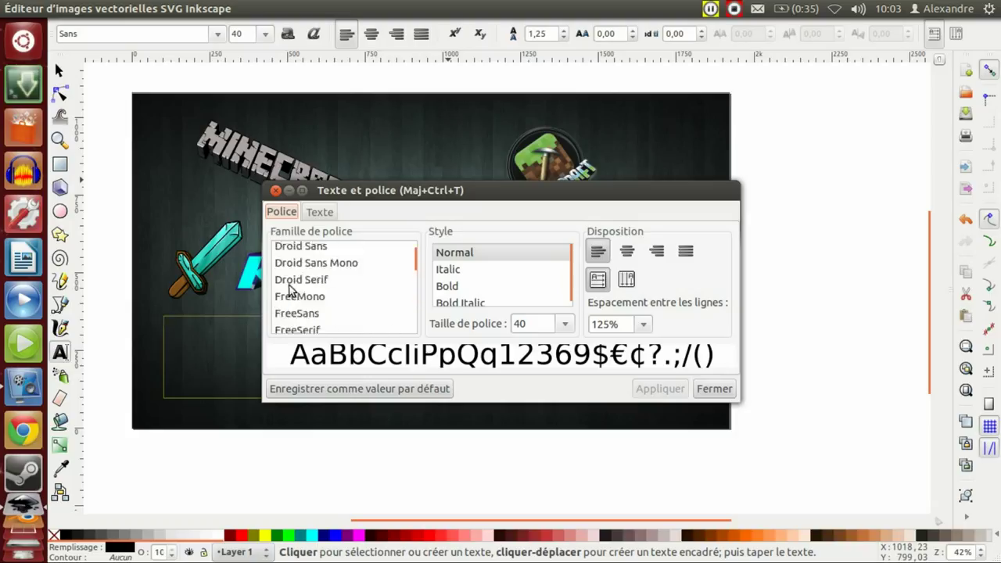
pyautogui.scroll(5, 290, 289)
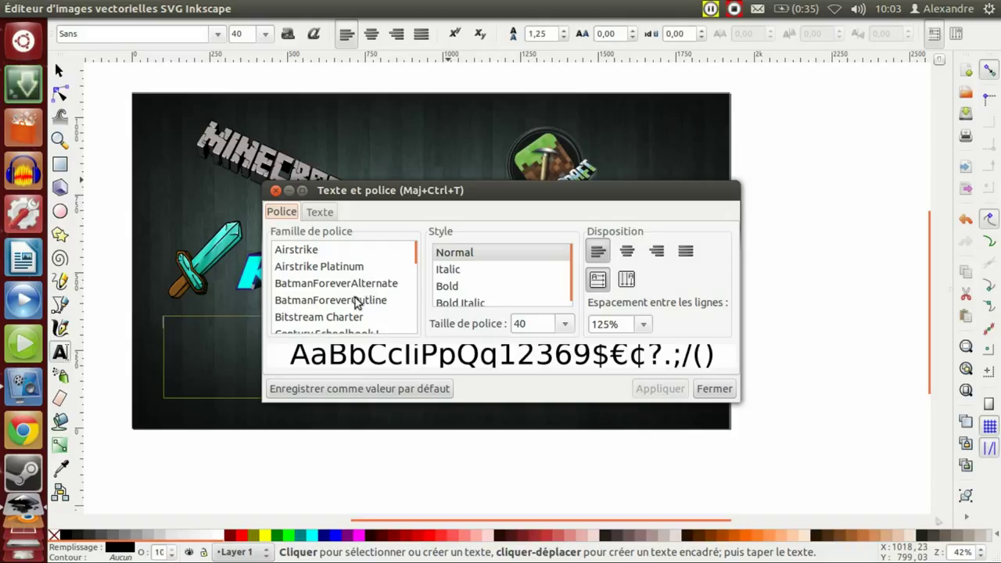
pyautogui.click(367, 289)
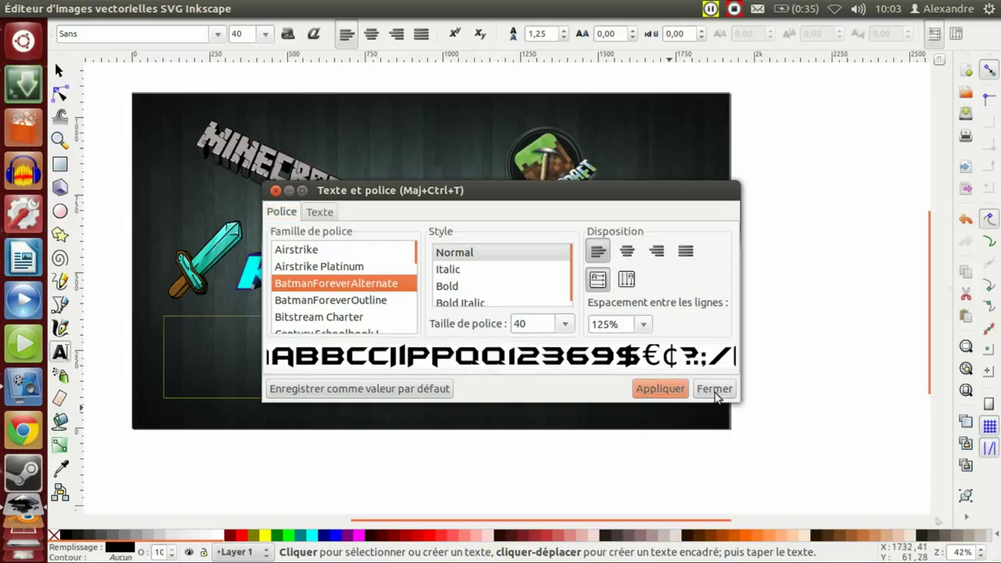
pyautogui.click(659, 389)
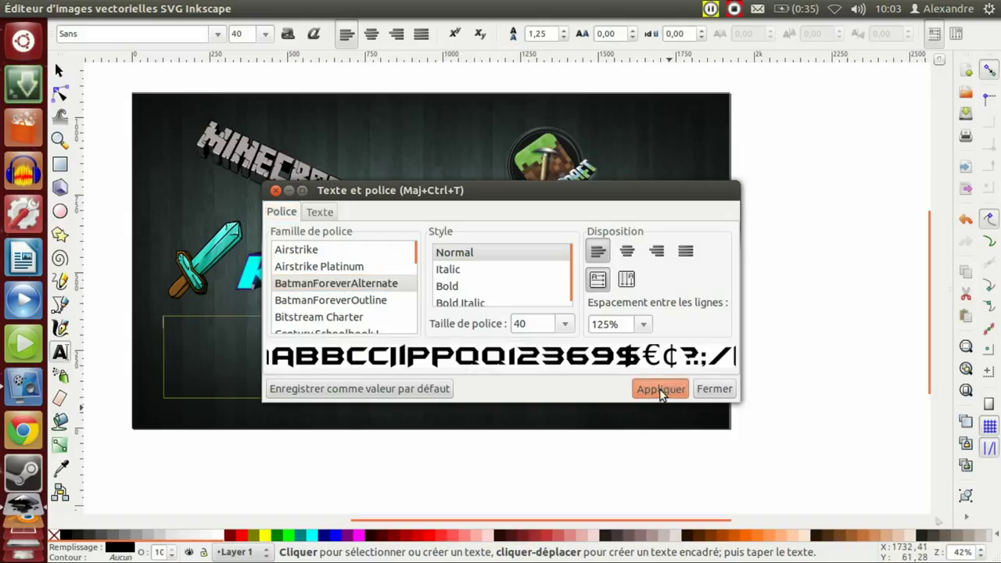
pyautogui.click(566, 326)
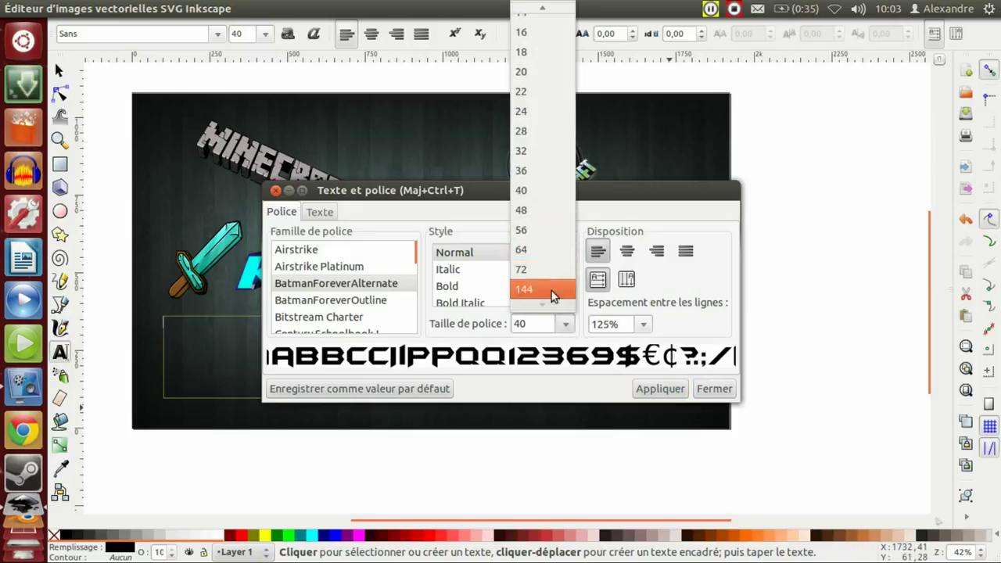
pyautogui.click(519, 324)
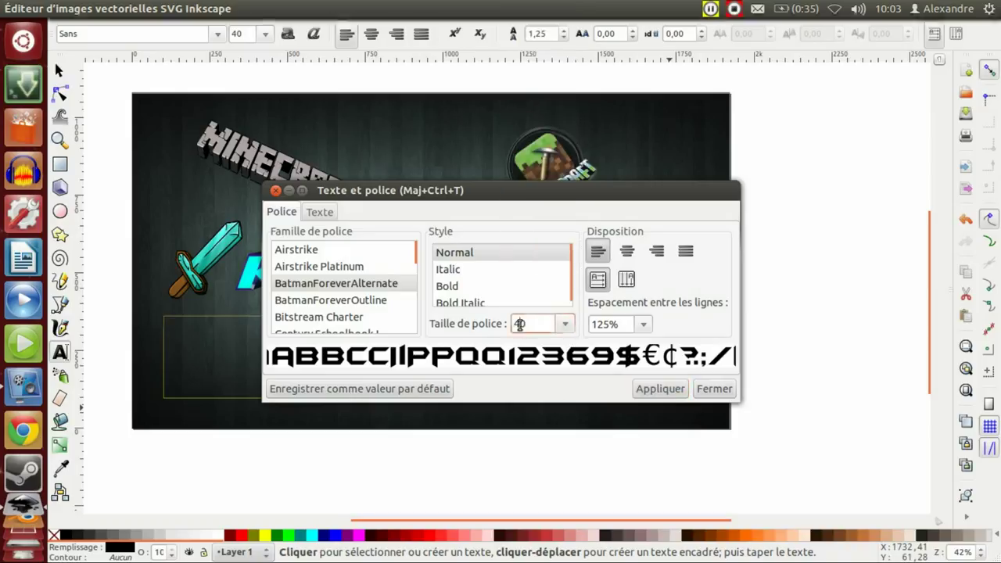
pyautogui.press('BackSpace')
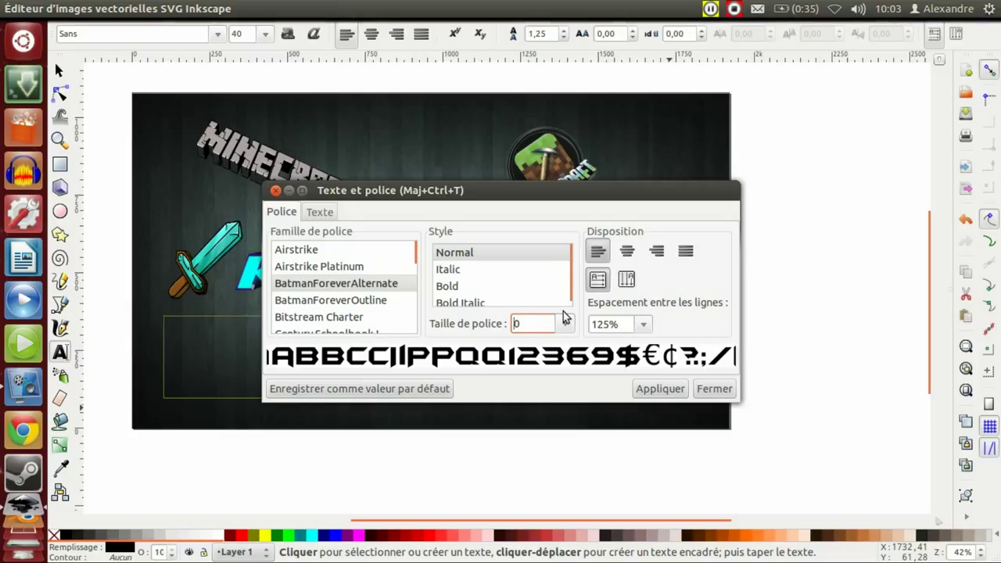
pyautogui.write('12')
pyautogui.click(661, 390)
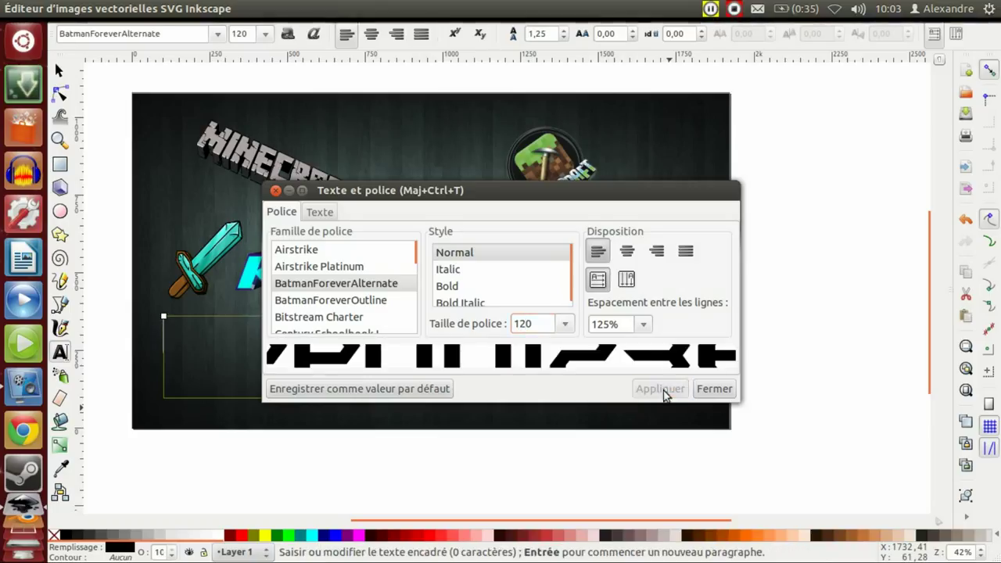
pyautogui.click(713, 389)
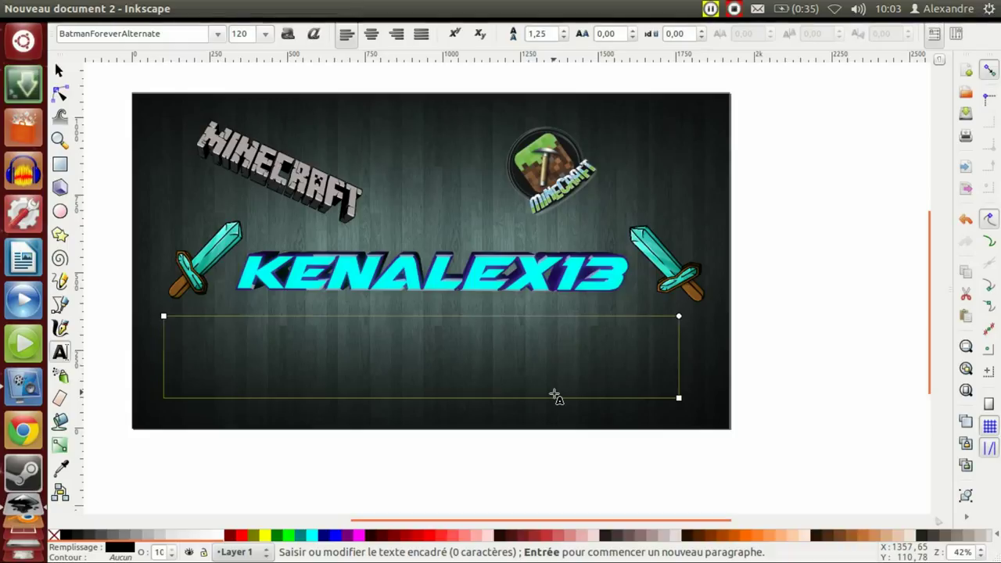
# Enter FUN GAMING MINECRAFT in the text frame below the title
pyautogui.write('FUN ')
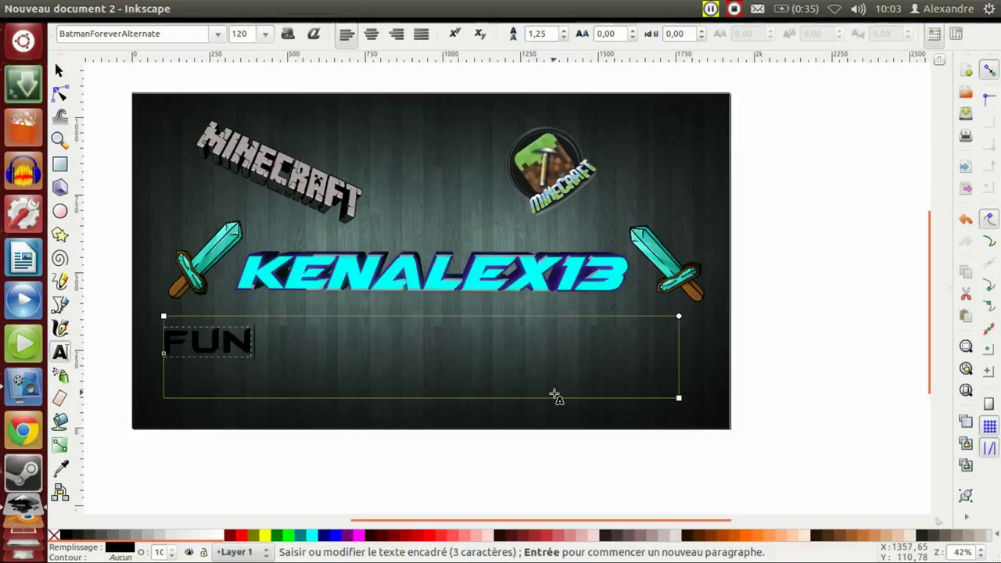
pyautogui.write('G')
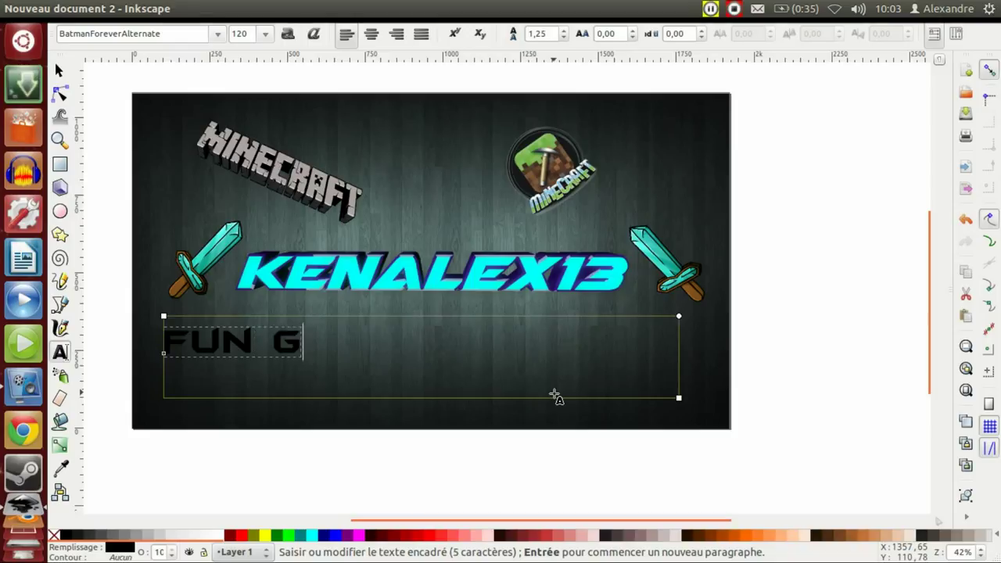
pyautogui.write('AMING')
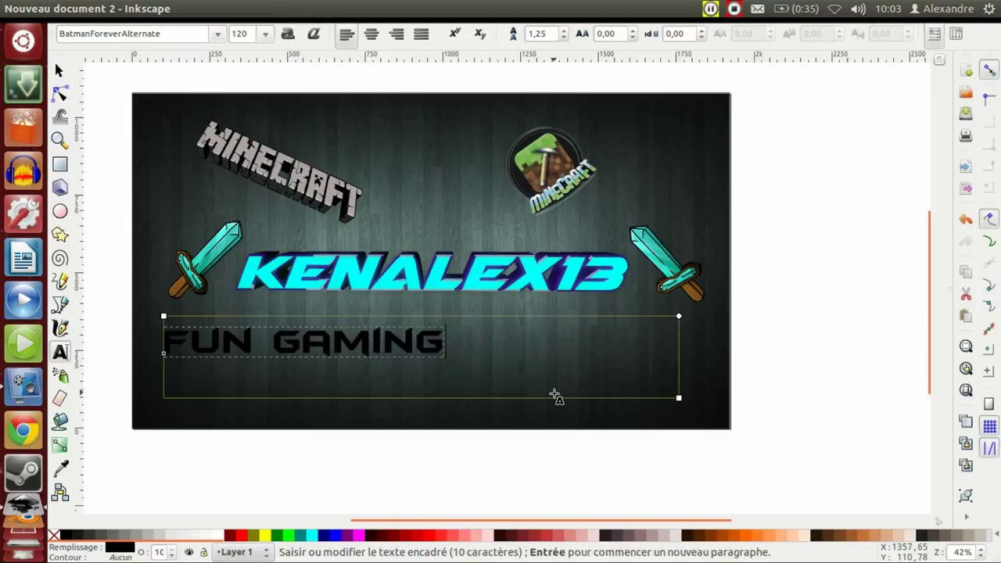
pyautogui.write(' MINECRAFT')
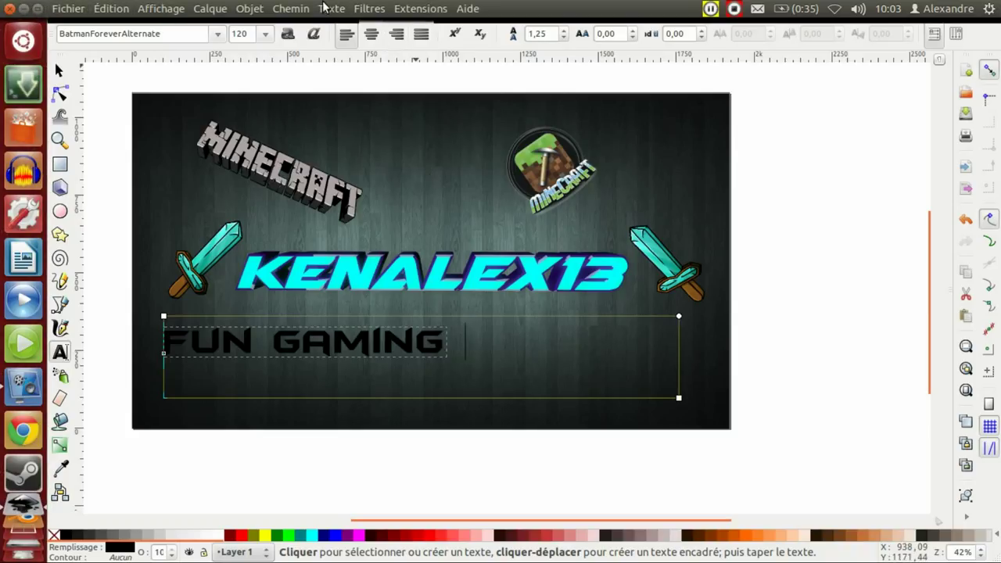
# Reduce the font size of the FUN GAMING MINECRAFT text to 110
pyautogui.click(332, 7)
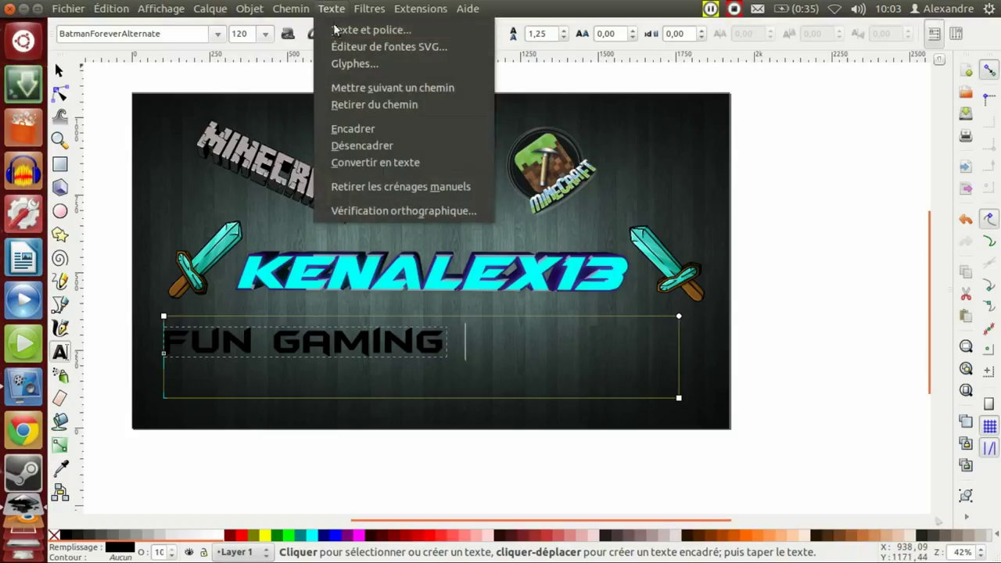
pyautogui.click(352, 29)
pyautogui.click(529, 324)
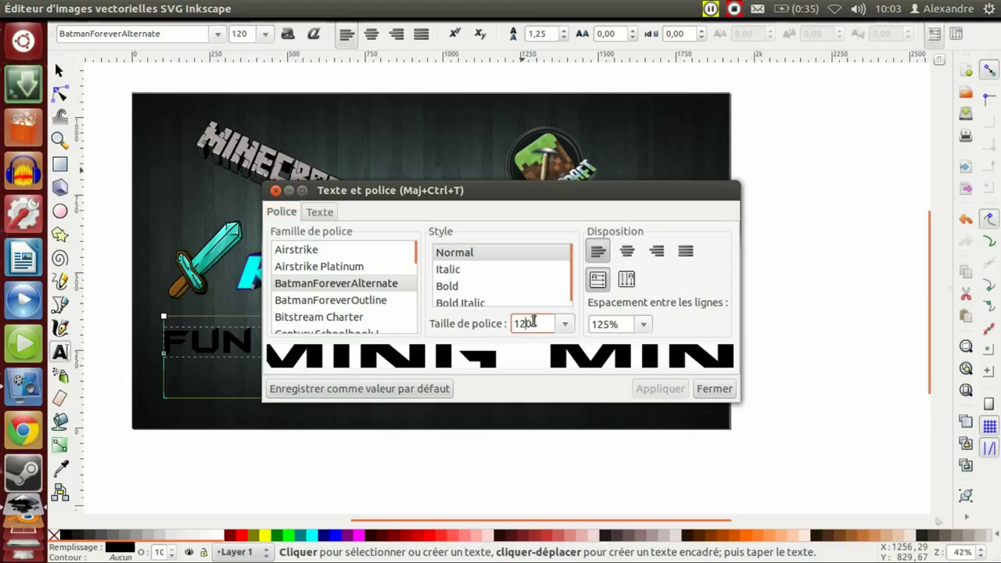
pyautogui.press('BackSpace')
pyautogui.write('1')
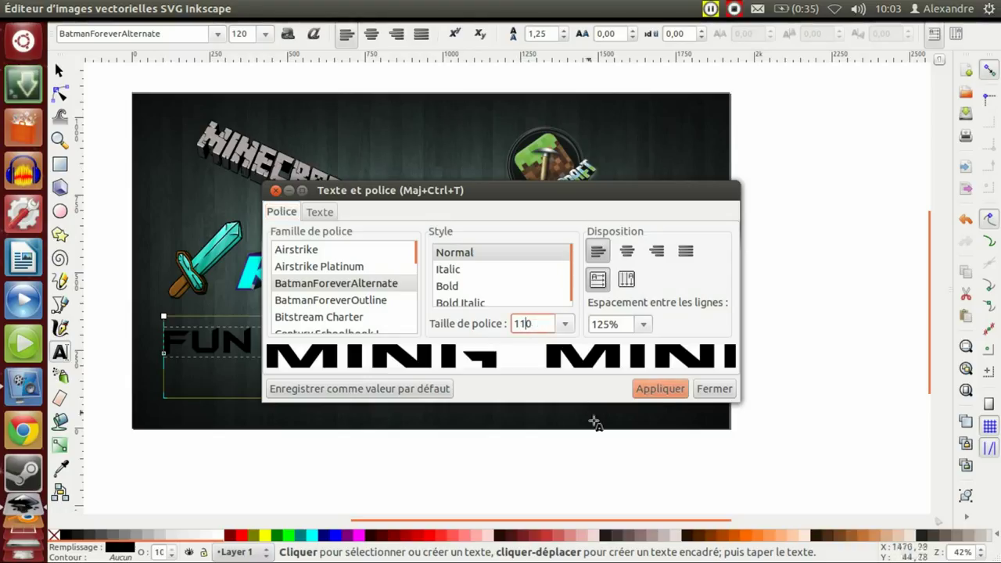
pyautogui.click(660, 389)
pyautogui.click(731, 390)
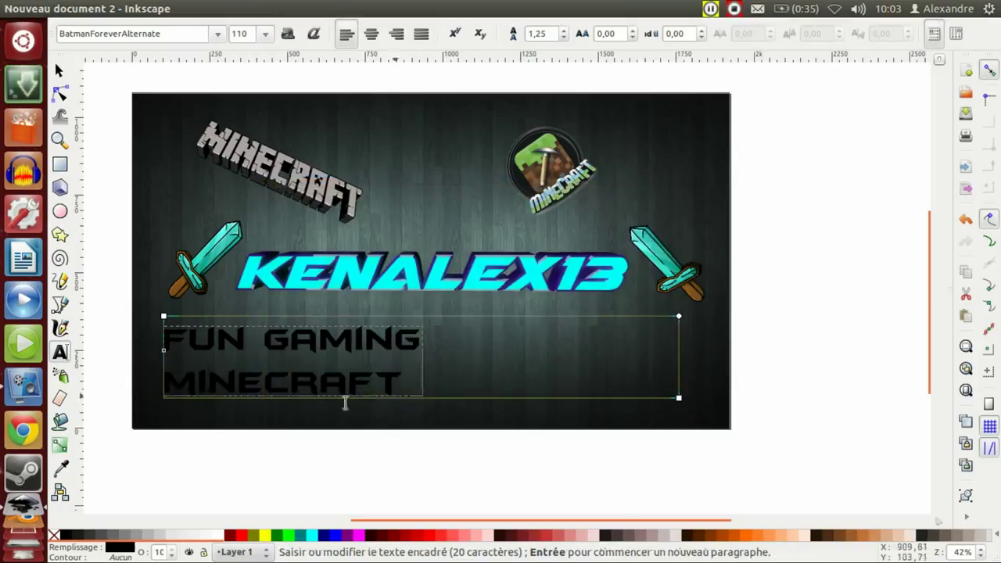
# Try to fit the FUN GAMING MINECRAFT text on one line by deleting the spaces between its words
pyautogui.press('BackSpace')
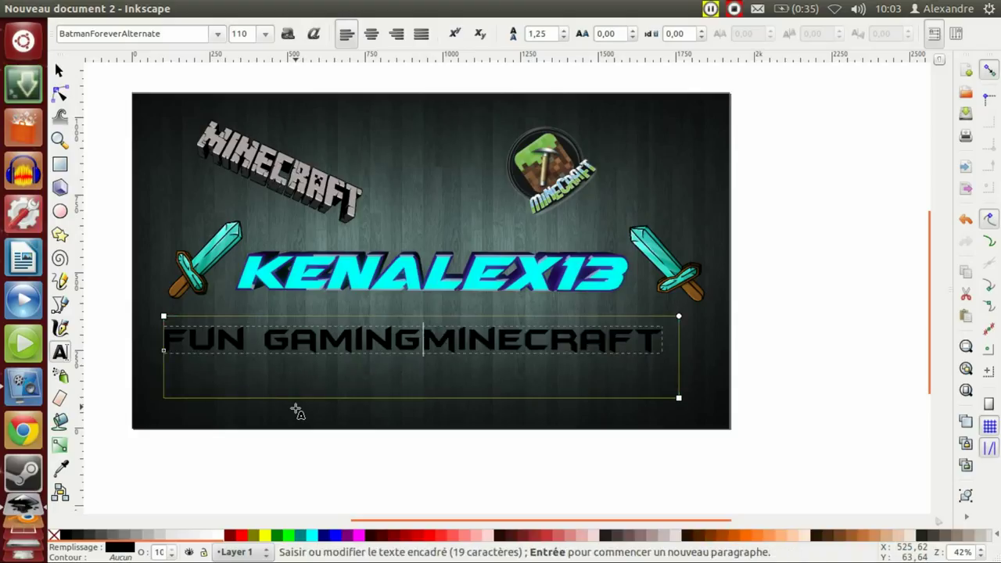
pyautogui.click(266, 338)
pyautogui.press('BackSpace')
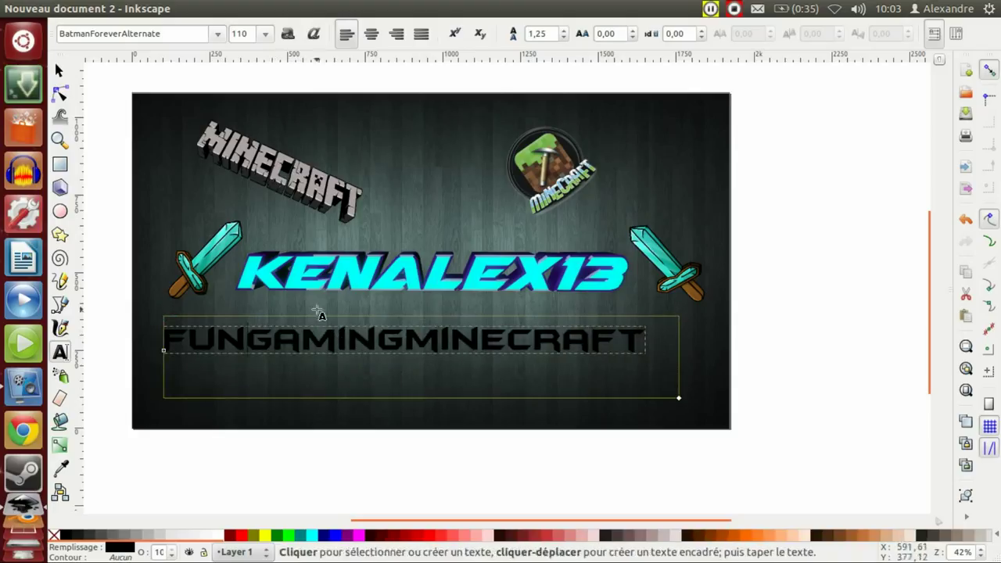
pyautogui.click(419, 338)
pyautogui.press('Return')
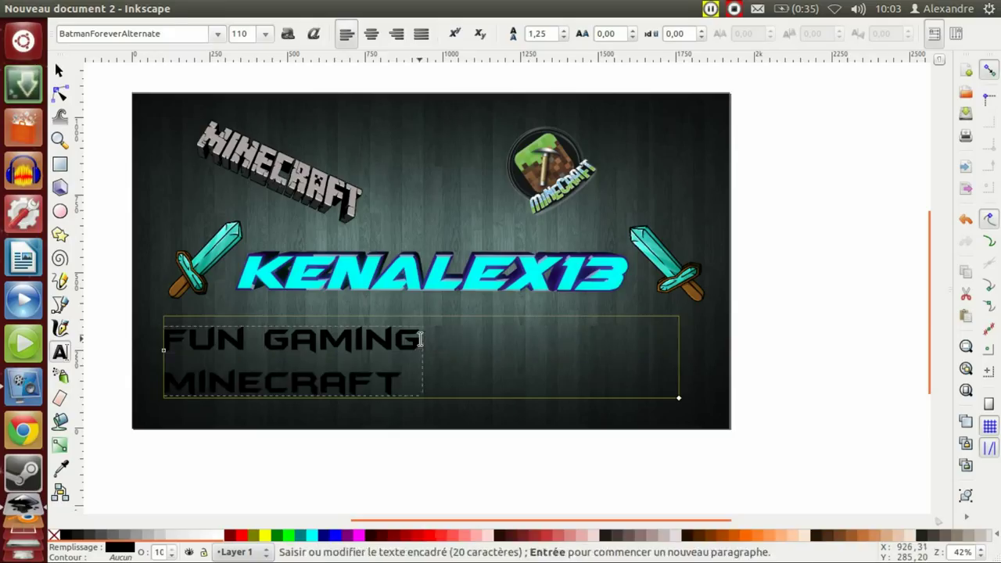
# Set the font size of the FUN GAMING MINECRAFT text to 100
pyautogui.click(330, 8)
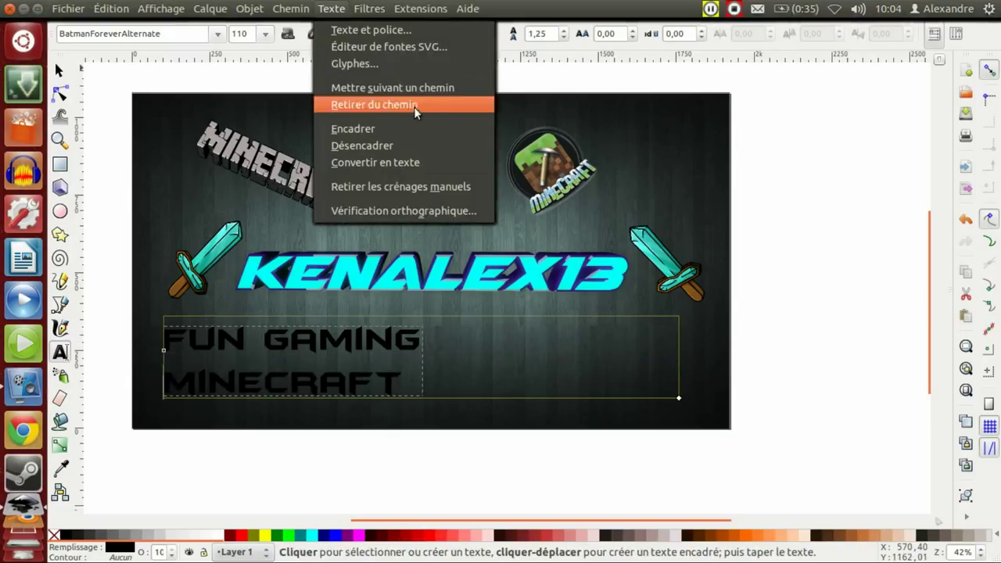
pyautogui.click(368, 29)
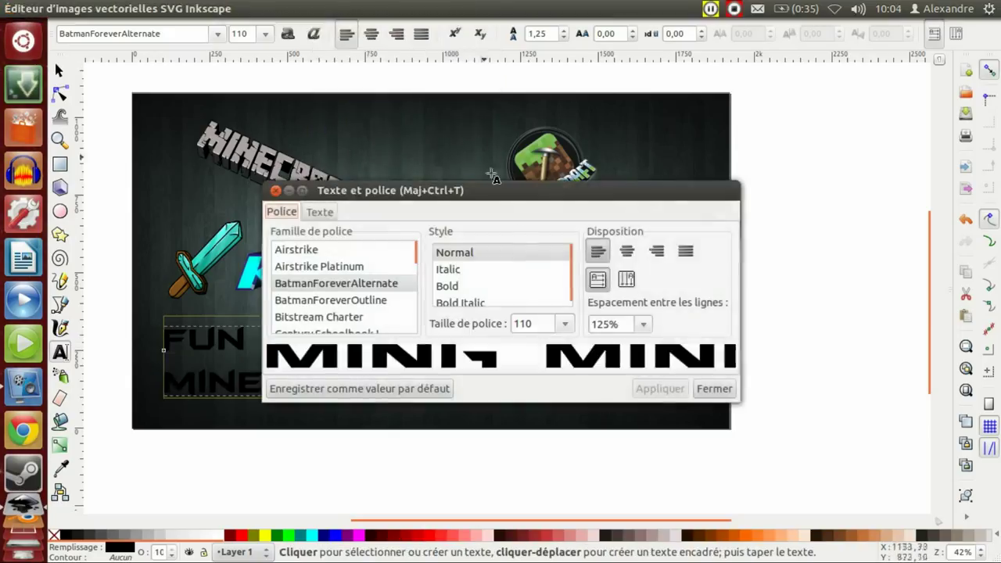
pyautogui.click(524, 323)
pyautogui.press('BackSpace')
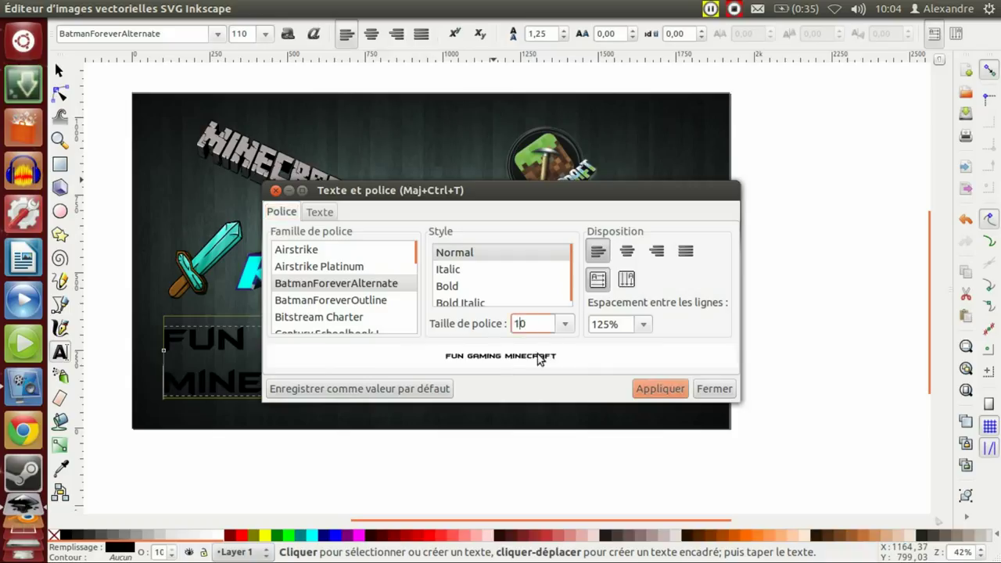
pyautogui.write('0')
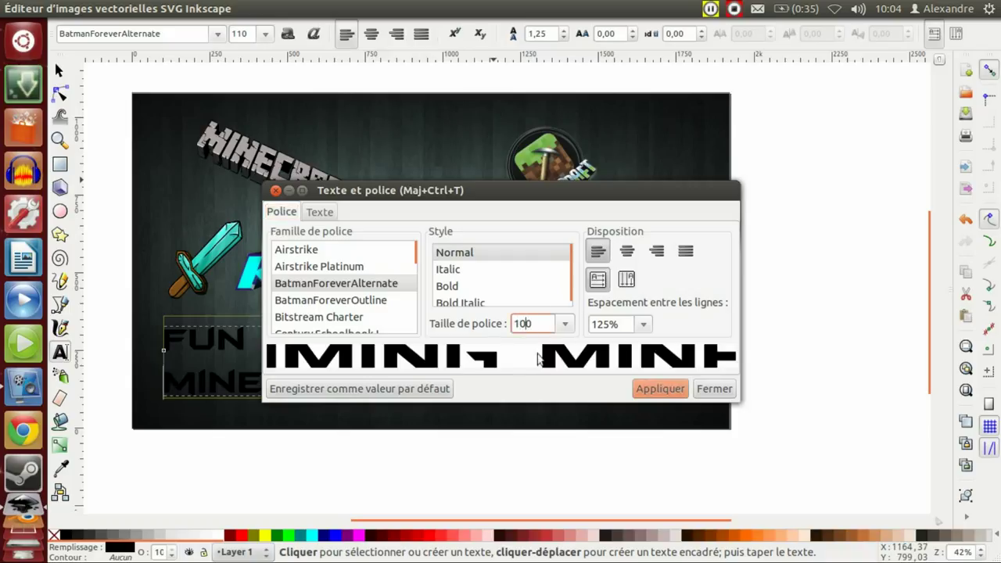
pyautogui.click(670, 388)
pyautogui.click(711, 390)
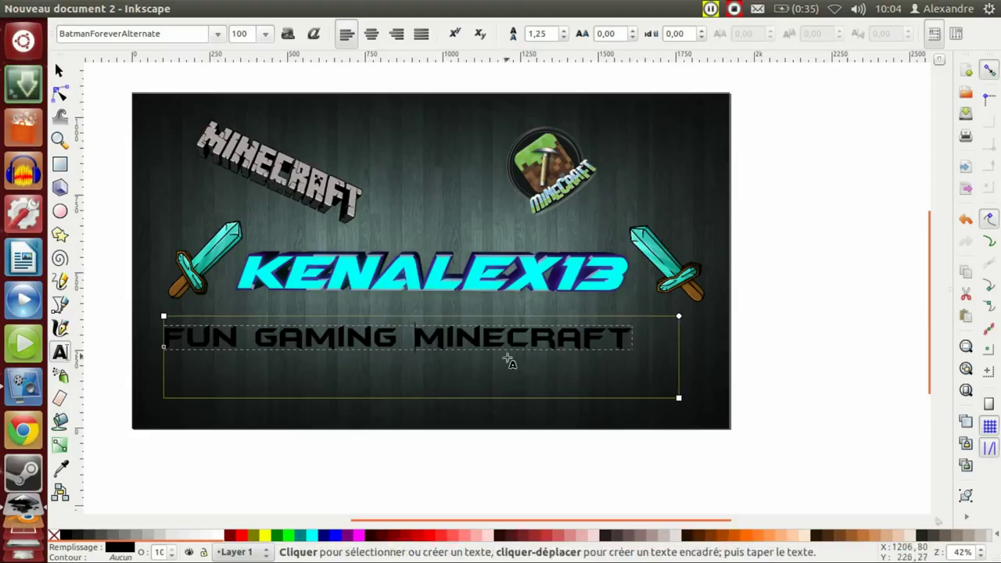
pyautogui.click(375, 336)
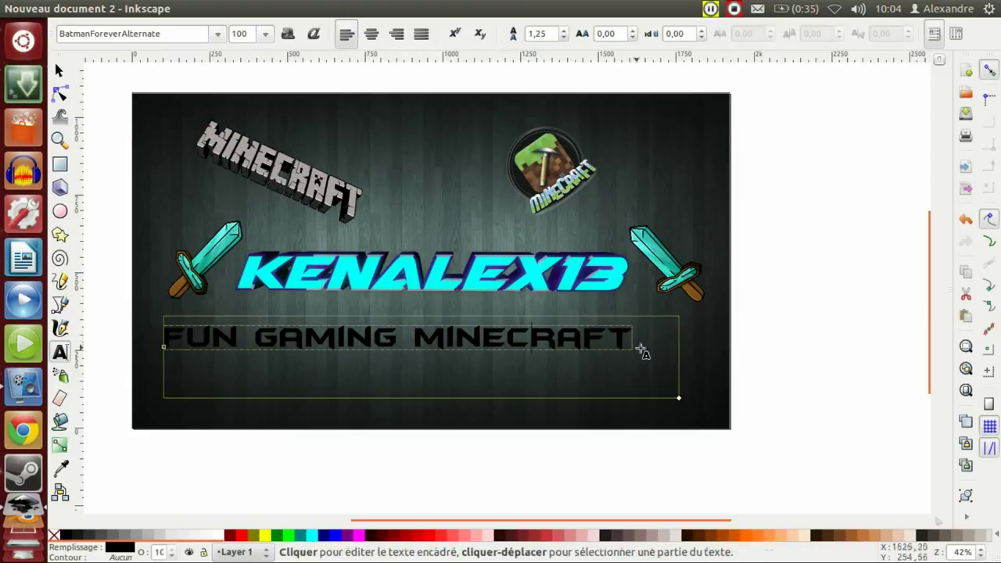
pyautogui.click(655, 329)
pyautogui.click(657, 331)
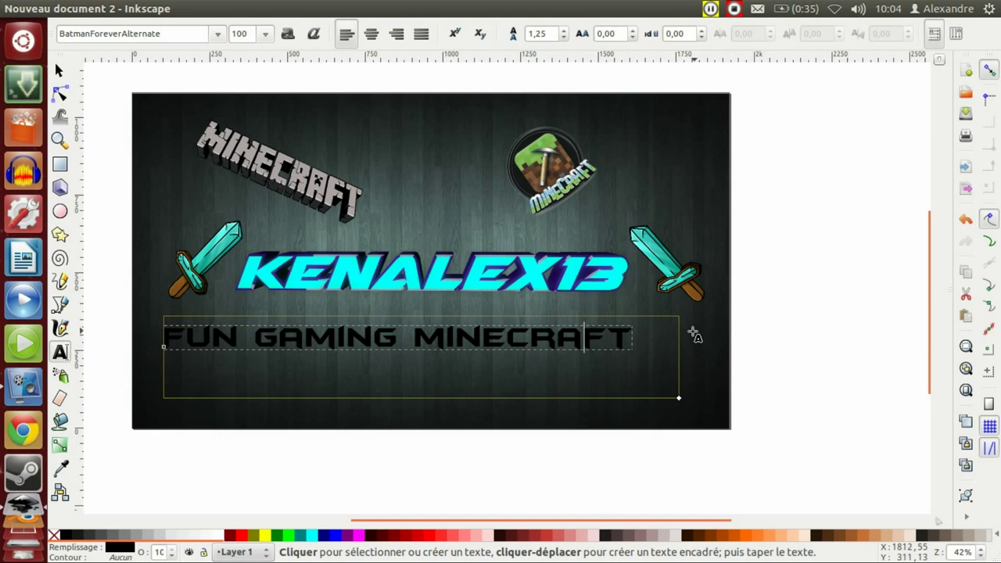
# Move the FUN GAMING MINECRAFT text to about X 203, Y 253 px, roughly centred beneath the title
pyautogui.click(59, 70)
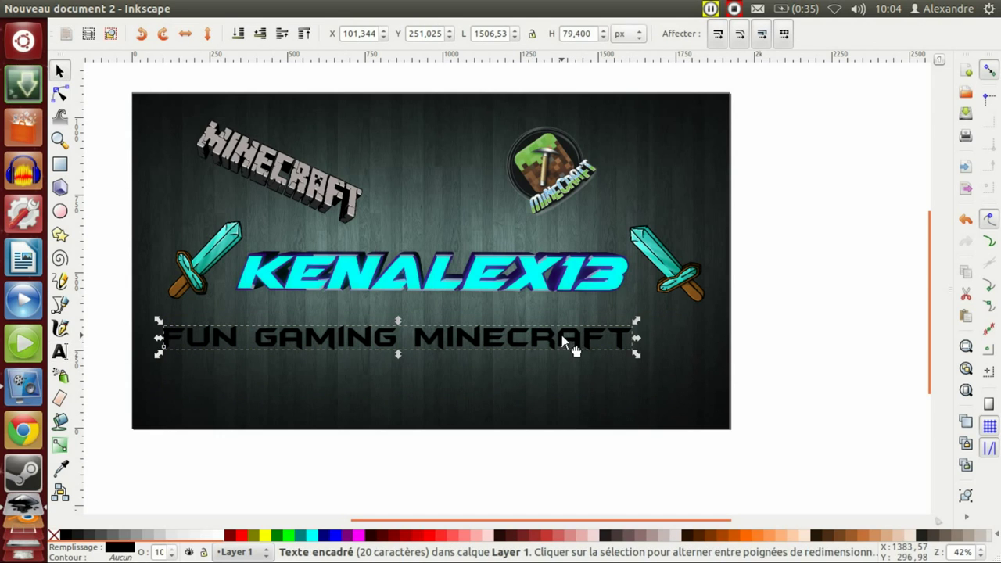
pyautogui.moveTo(562, 336); pyautogui.dragTo(595, 335)
pyautogui.hotkey('alt', 'Up')
pyautogui.hotkey('alt', 'Up')
pyautogui.hotkey('alt', 'Up')
pyautogui.hotkey('alt', 'Up')
pyautogui.hotkey('alt', 'Up')
pyautogui.hotkey('alt', 'Up')
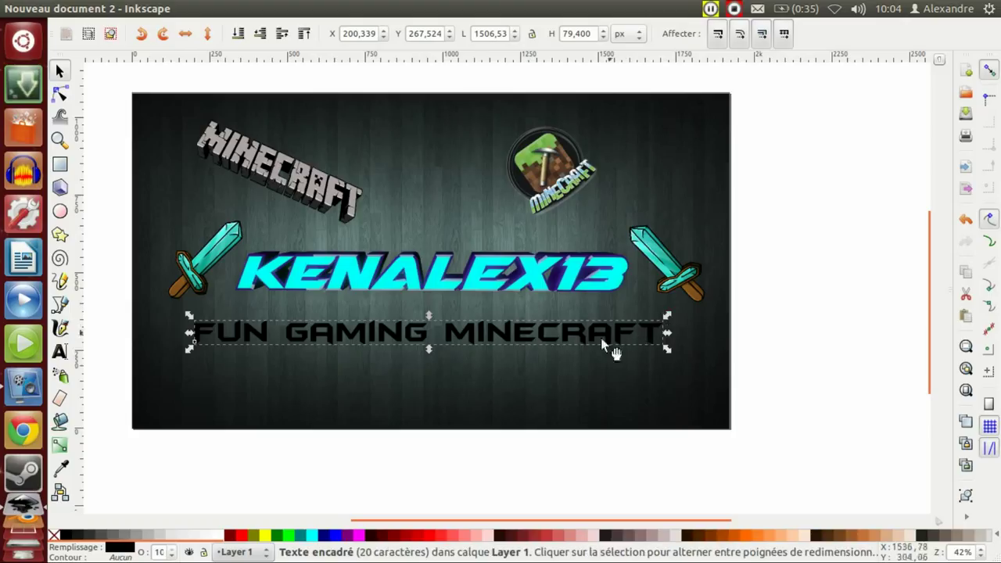
pyautogui.moveTo(546, 334)
pyautogui.mouseDown()
pyautogui.moveTo(547, 361)
pyautogui.moveTo(557, 341)
pyautogui.moveTo(547, 342)
pyautogui.mouseUp()
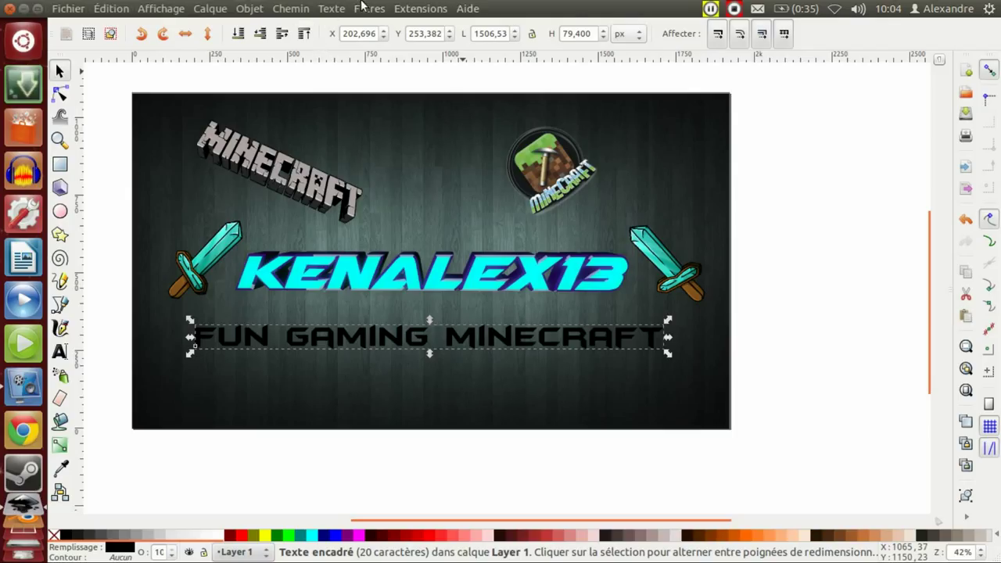
# Apply the ABC filter "Soulignement du contour, noir" to the FUN GAMING MINECRAFT text
pyautogui.click(362, 8)
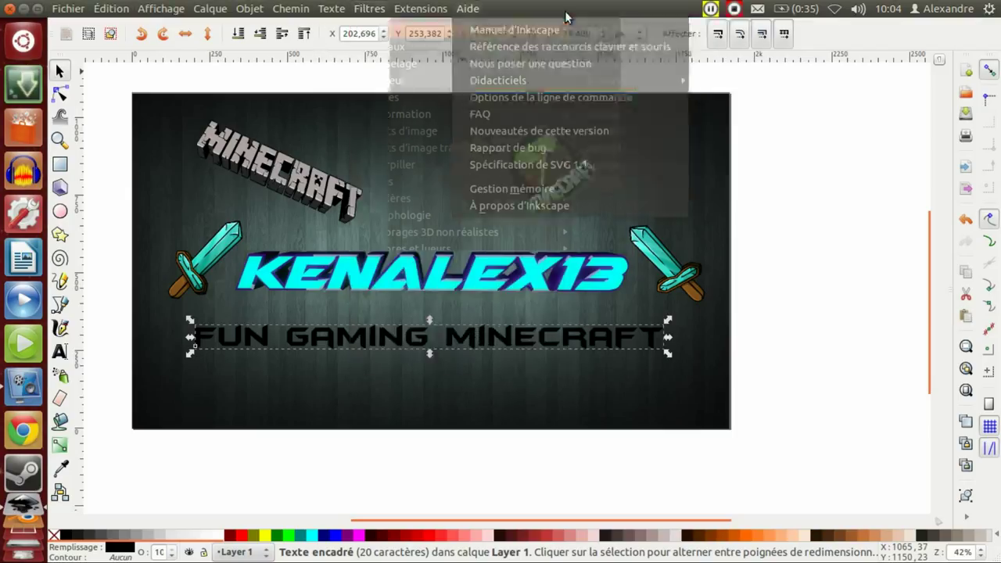
pyautogui.moveTo(376, 9)
pyautogui.moveTo(382, 29)
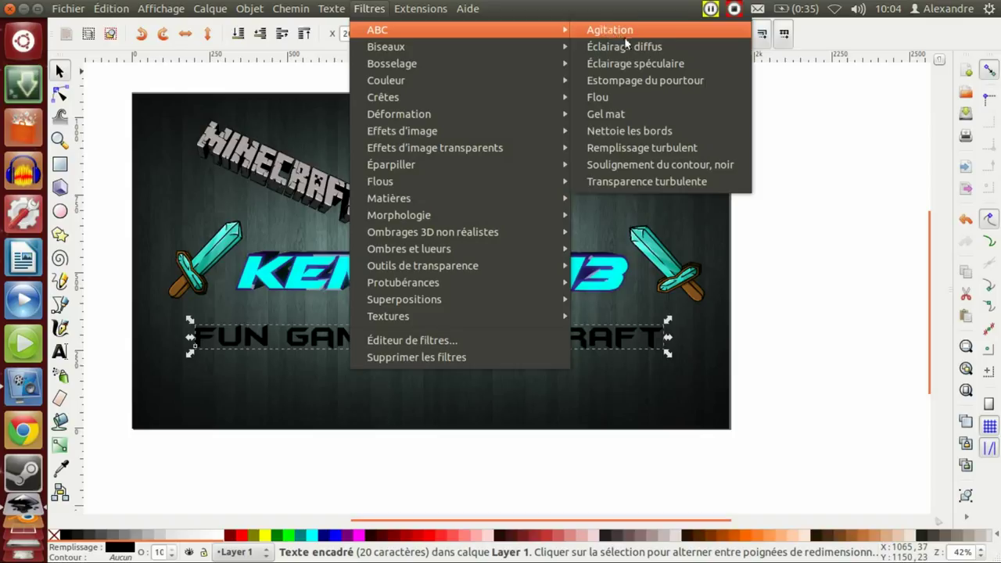
pyautogui.click(666, 166)
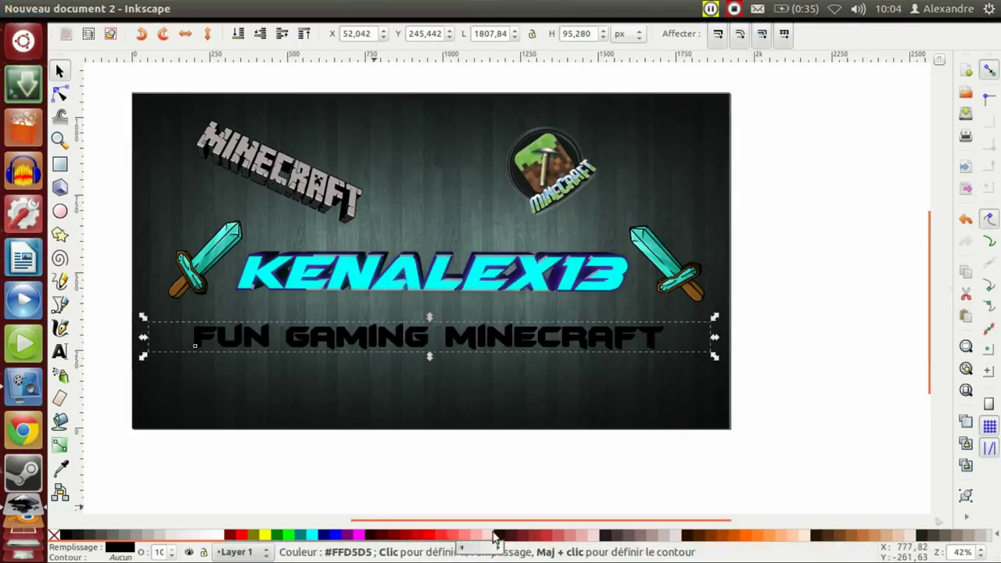
# Fill the FUN GAMING MINECRAFT text with a dark golden yellow and apply the ABC filter "Éclairage spéculaire" to it
pyautogui.scroll(-3, 461, 538)
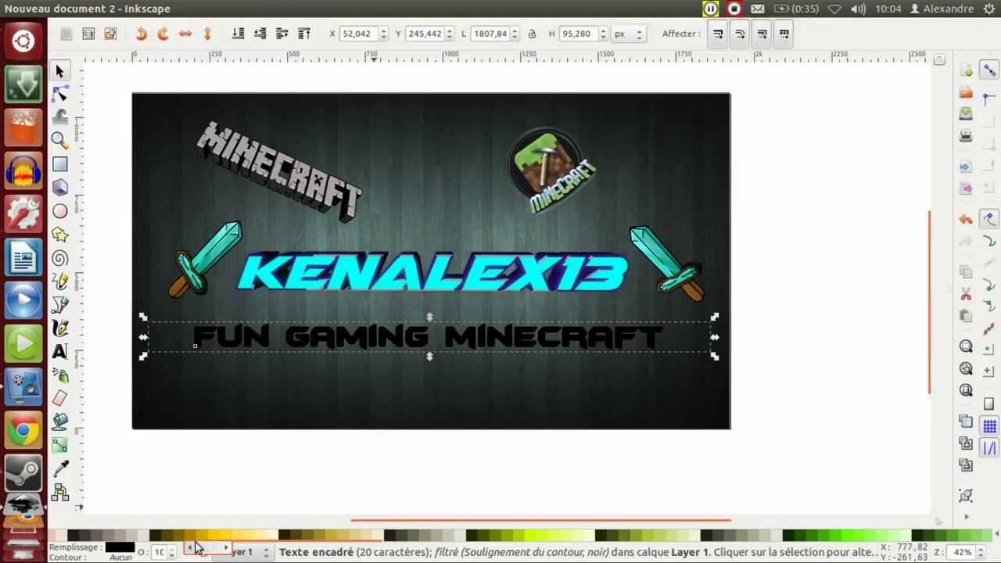
pyautogui.click(197, 538)
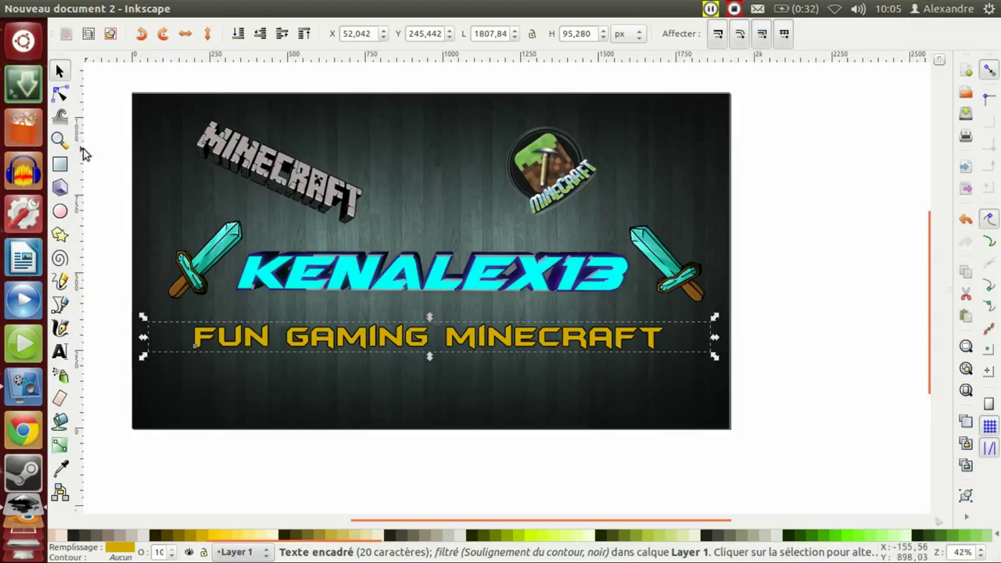
pyautogui.moveTo(37, 10)
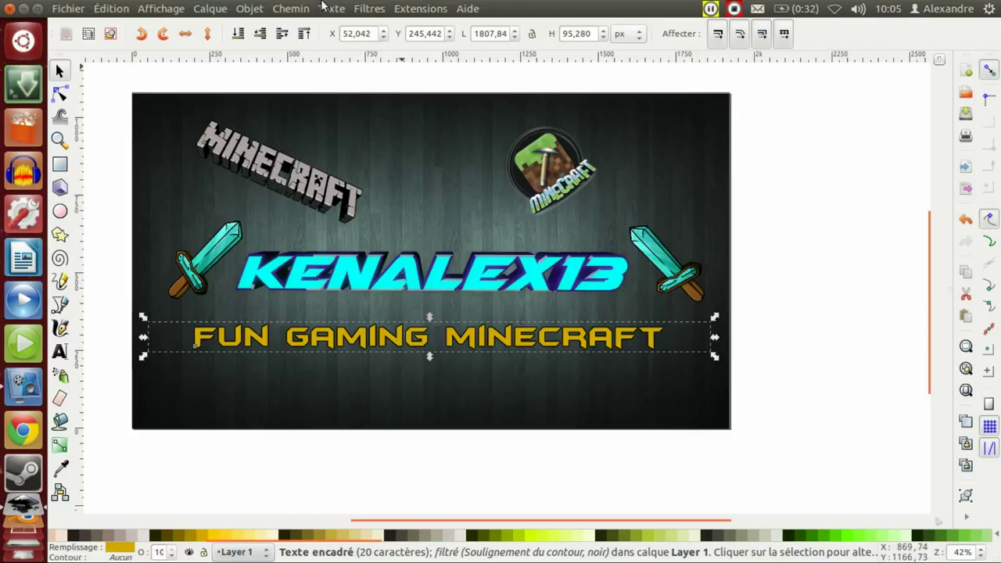
pyautogui.click(322, 7)
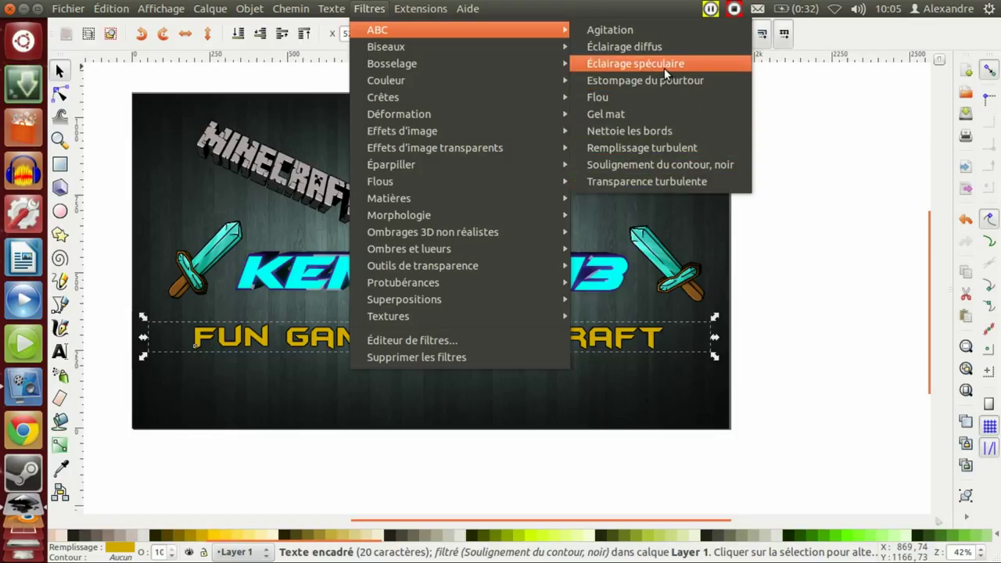
pyautogui.click(664, 68)
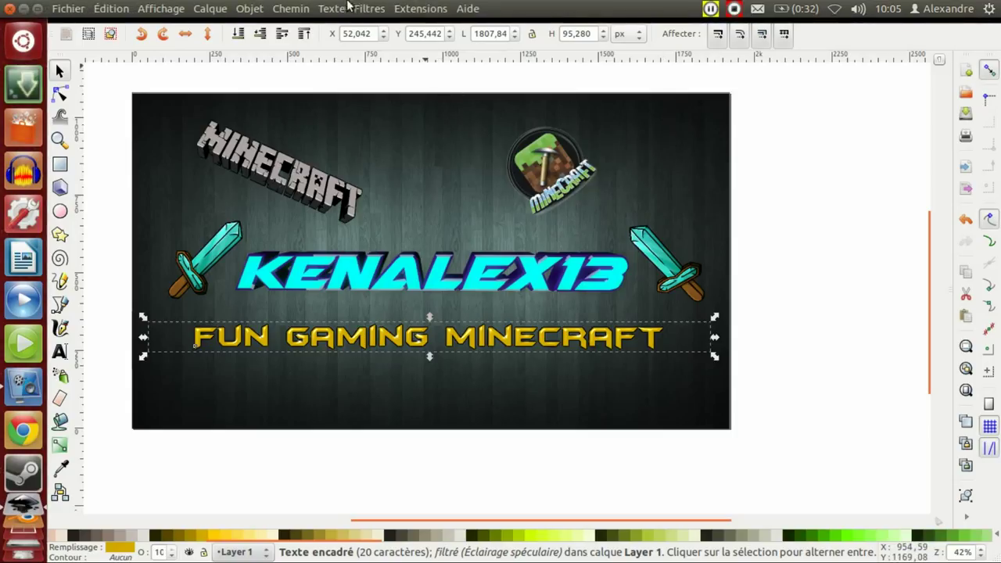
# Try the Biseaux filter "Biseau mat" on the golden FUN GAMING MINECRAFT text
pyautogui.click(356, 7)
pyautogui.moveTo(469, 47)
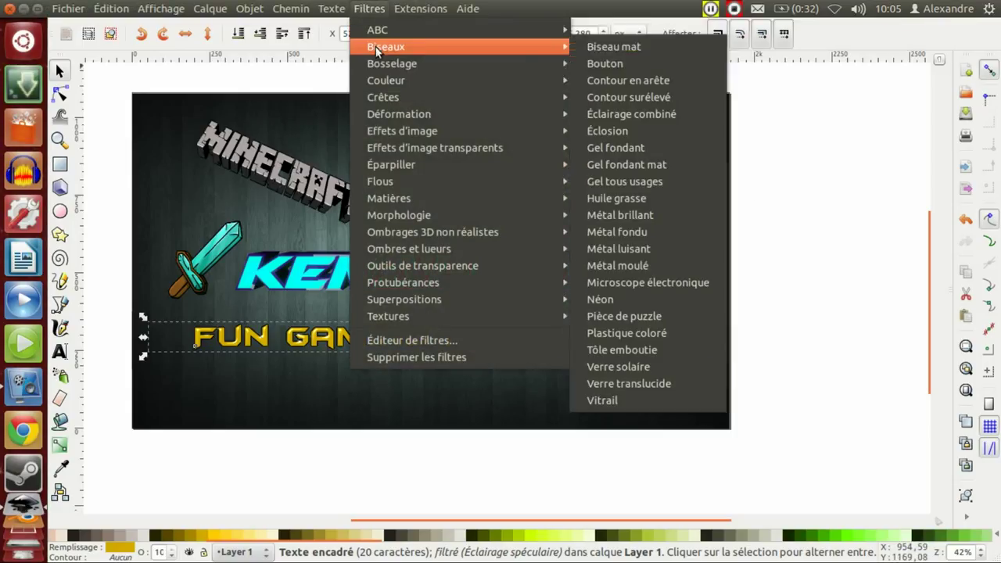
pyautogui.click(665, 45)
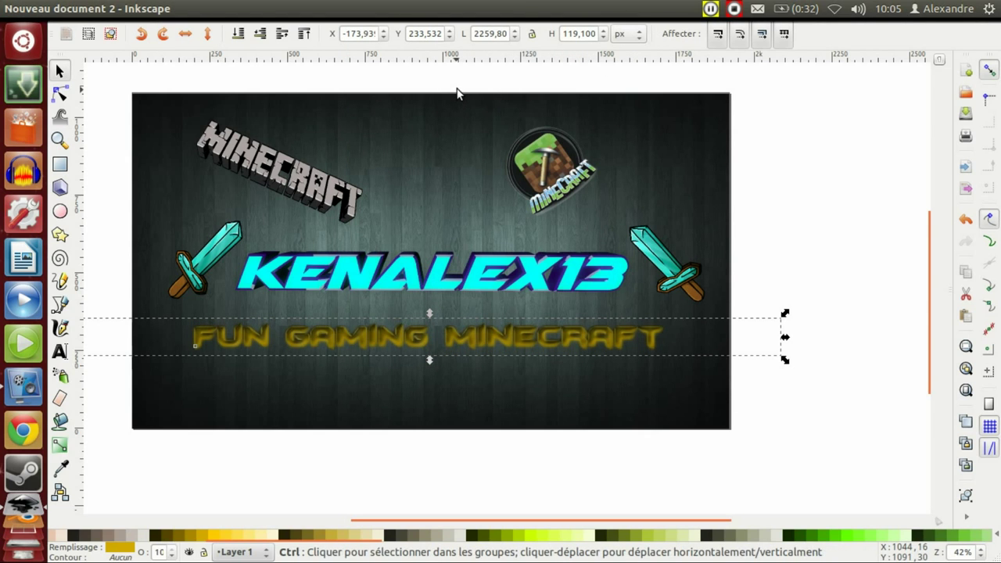
# Try the Biseaux filter "Bouton" on the FUN GAMING MINECRAFT text and undo it
pyautogui.click(366, 8)
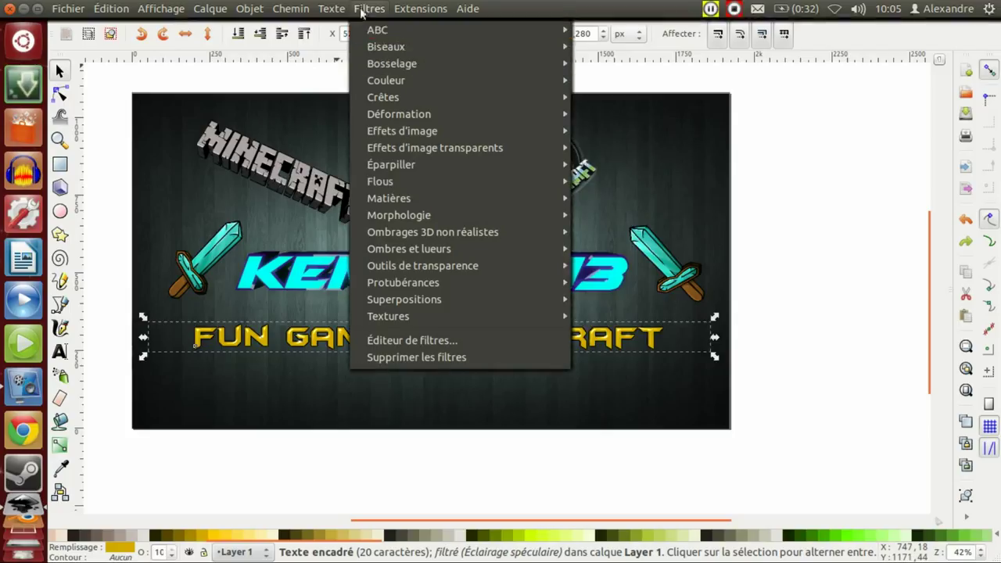
pyautogui.moveTo(391, 46)
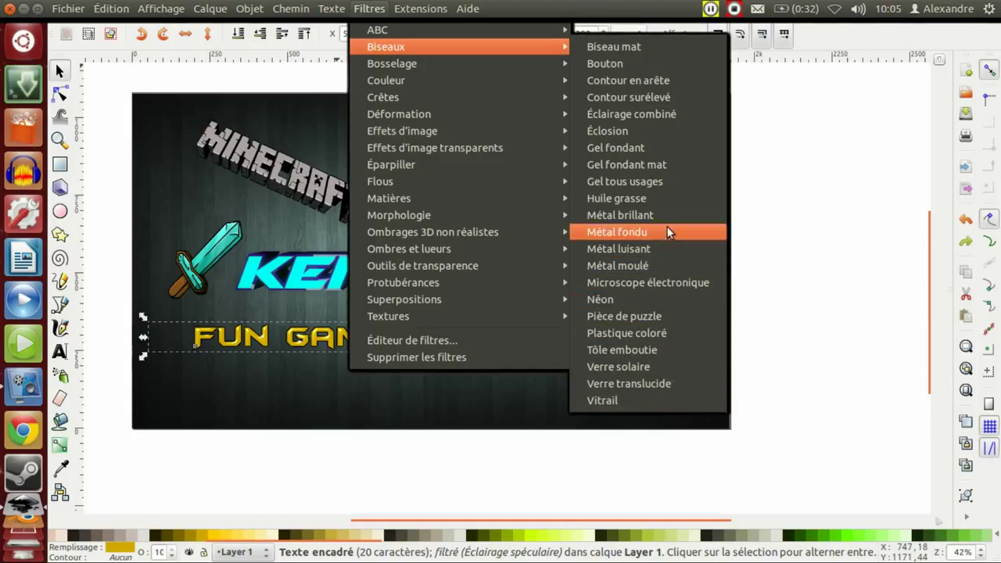
pyautogui.click(650, 63)
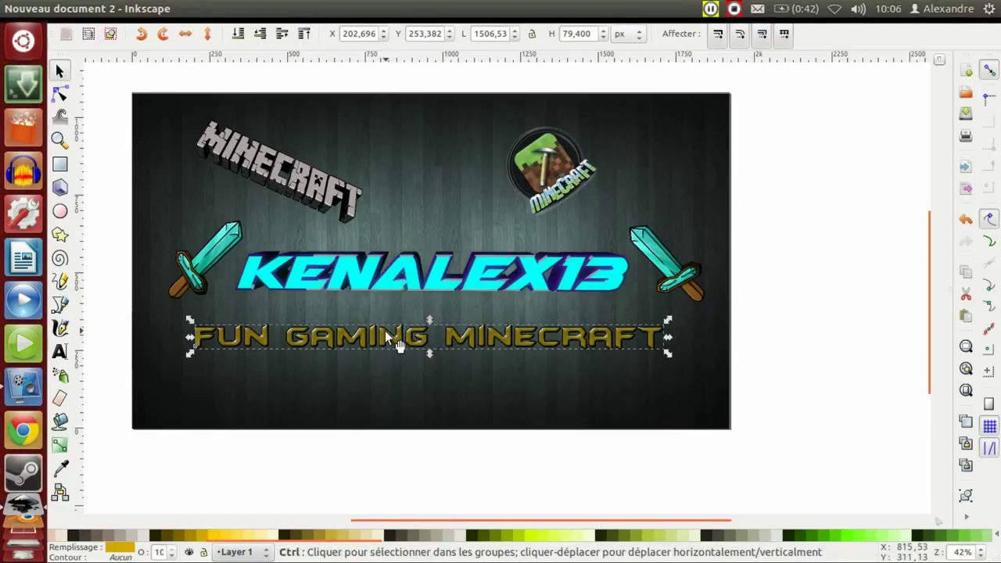
pyautogui.hotkey('ctrl', 'z')
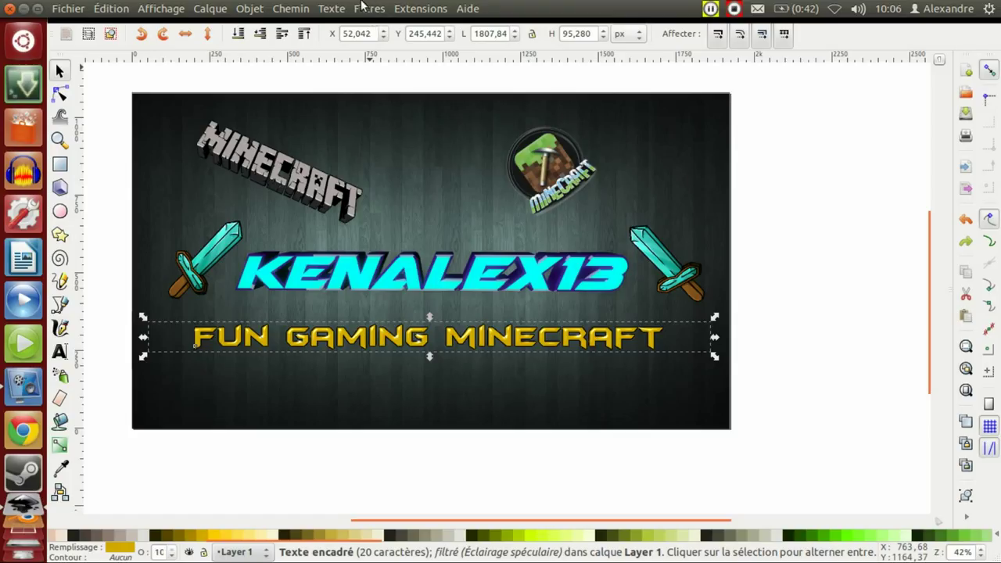
# Try the Biseaux filter "Métal brillant" on the FUN GAMING MINECRAFT text and undo it
pyautogui.click(419, 8)
pyautogui.moveTo(421, 49)
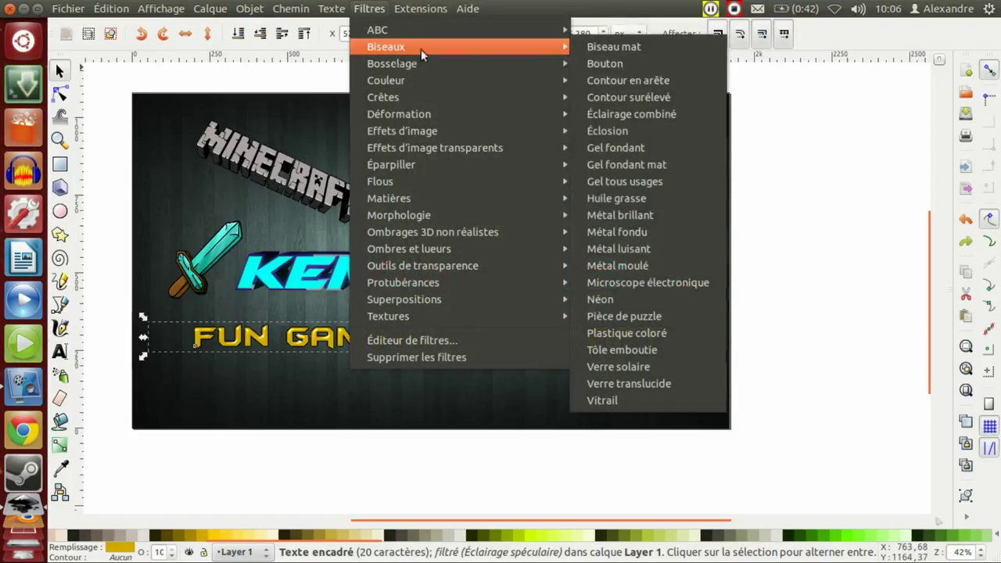
pyautogui.click(682, 214)
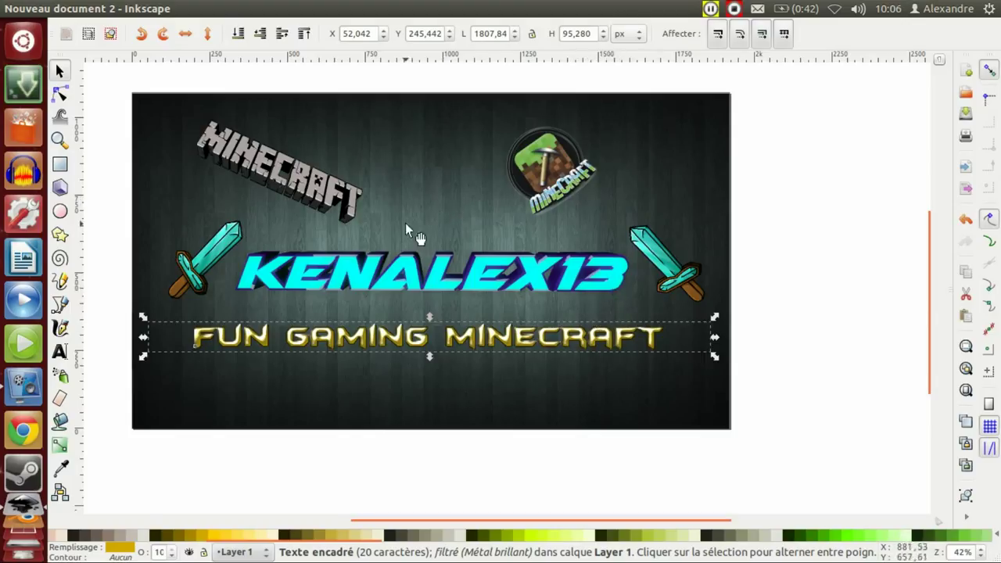
pyautogui.hotkey('ctrl', 'z')
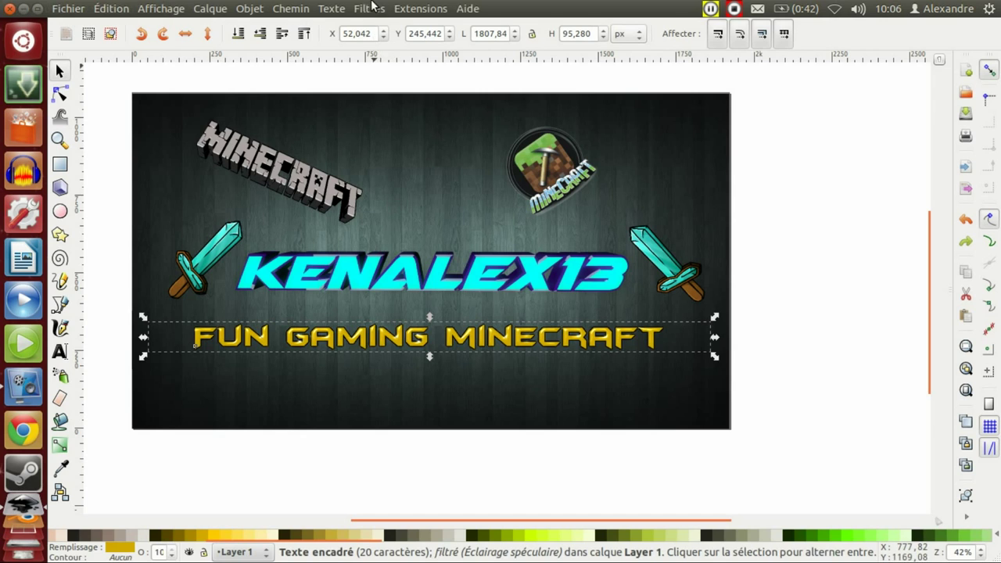
# Apply the Biseaux filter "Verre translucide" to the FUN GAMING MINECRAFT text
pyautogui.click(379, 8)
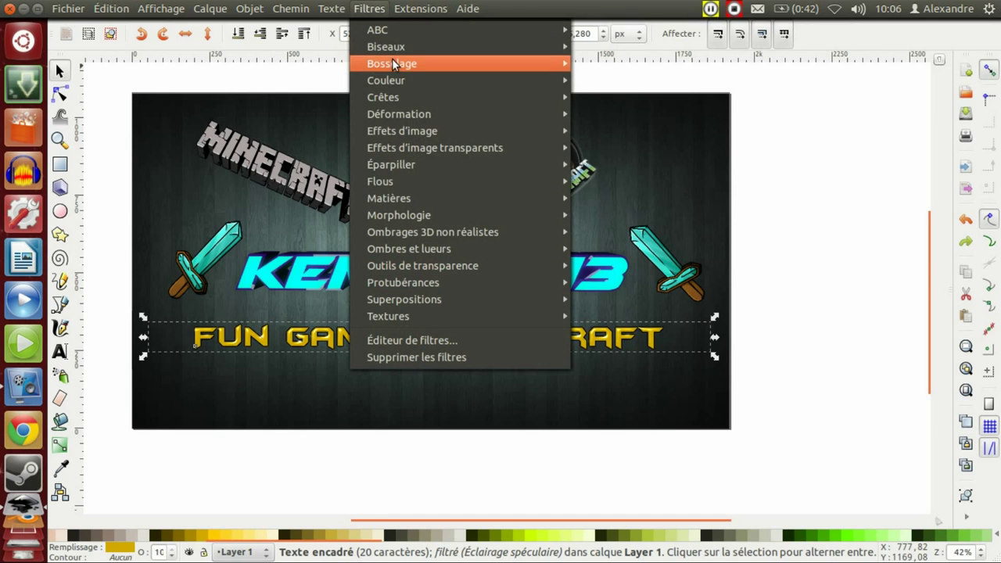
pyautogui.moveTo(534, 47)
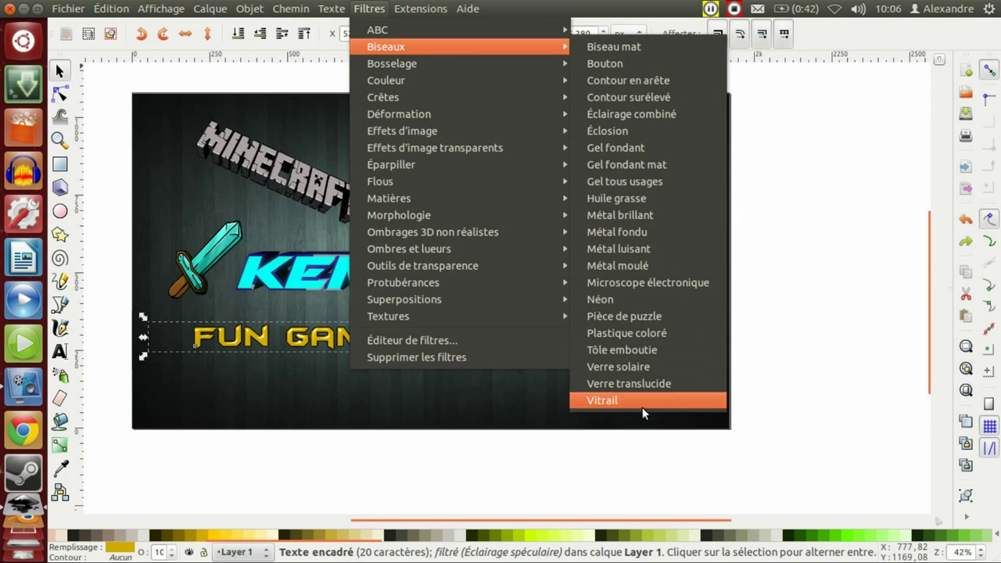
pyautogui.click(643, 384)
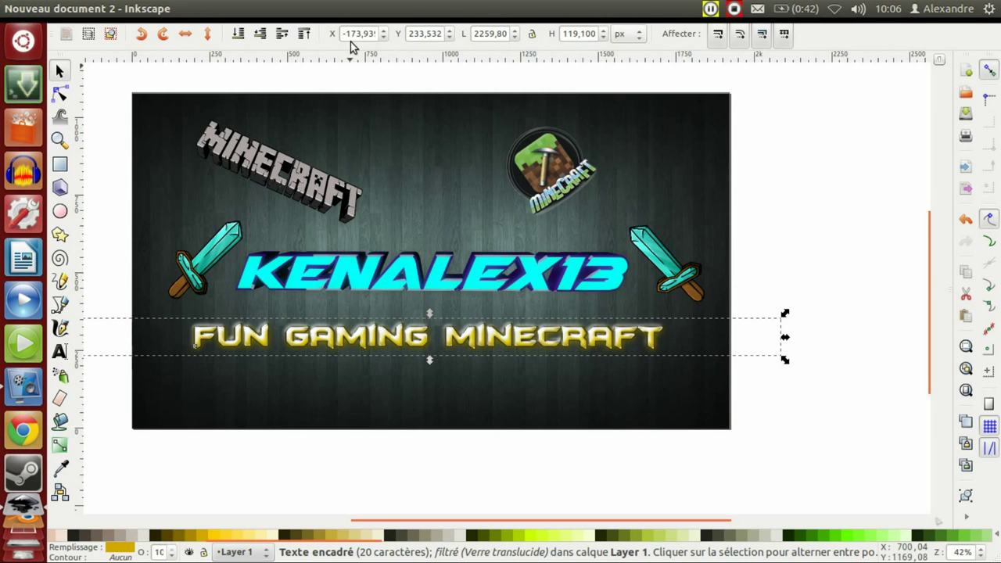
# Apply the Biseaux filter "Vitrail" to the FUN GAMING MINECRAFT text and deselect it
pyautogui.click(369, 8)
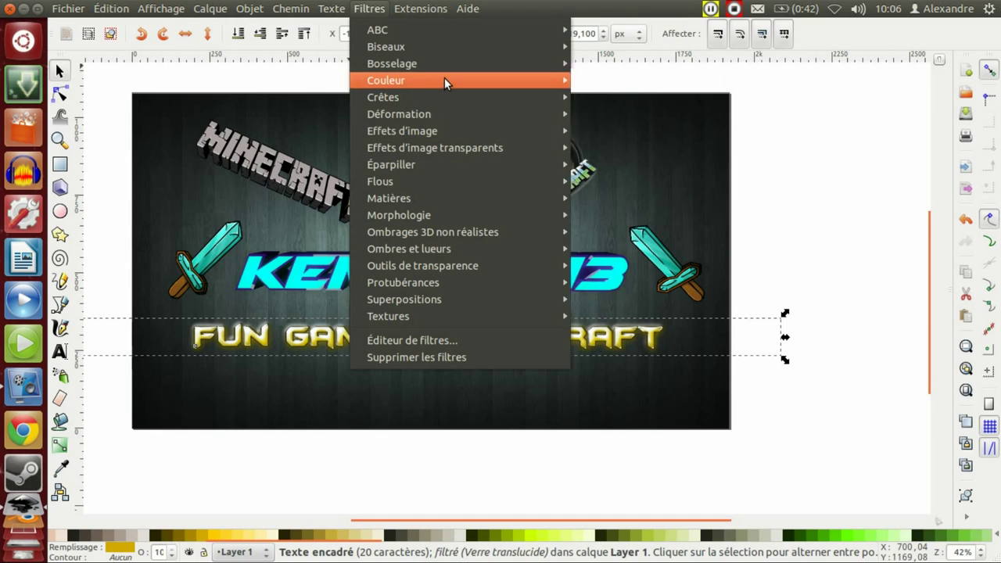
pyautogui.moveTo(523, 53)
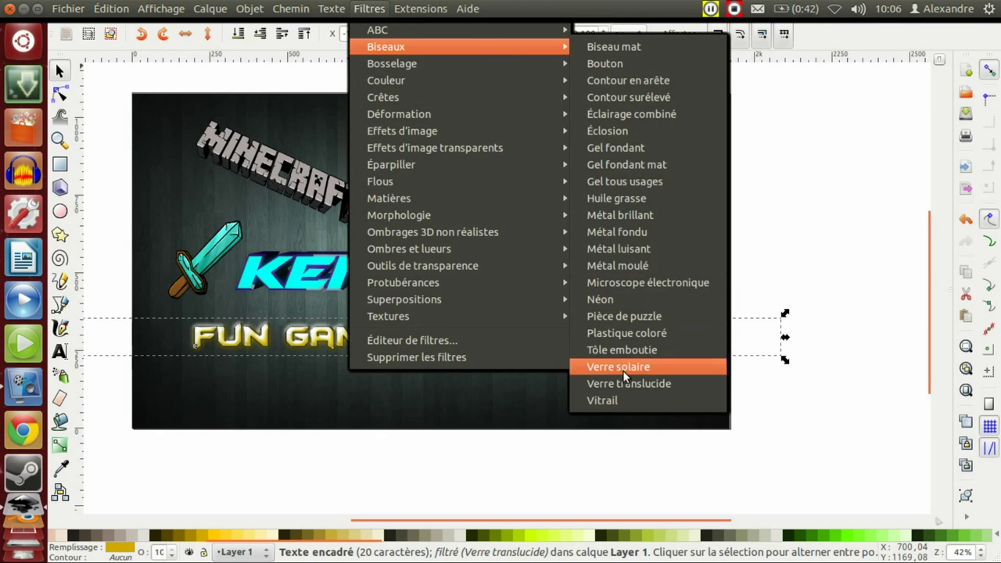
pyautogui.click(623, 397)
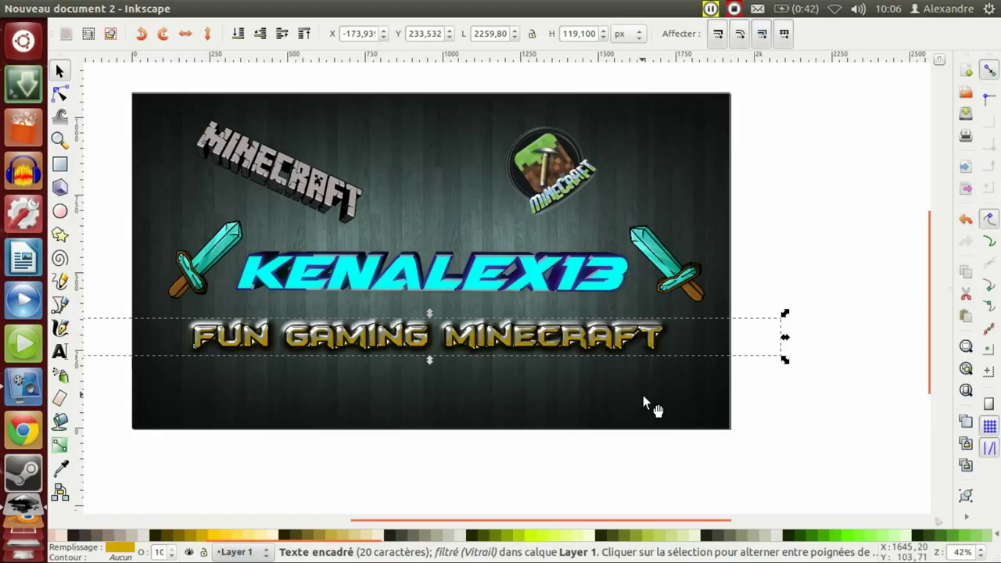
pyautogui.click(851, 470)
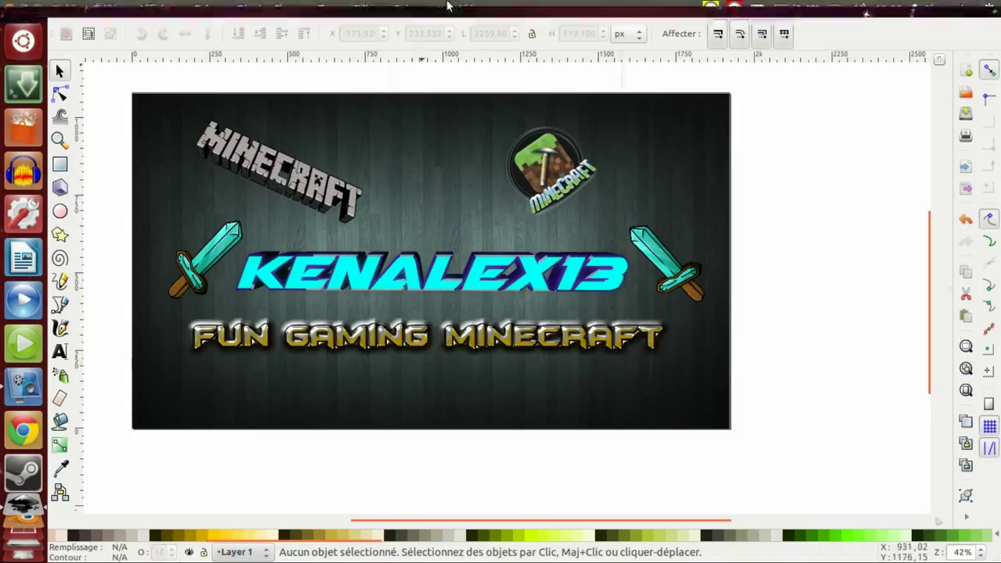
# Try to apply the Biseaux filter "Métal fondu" with no object selected
pyautogui.click(368, 8)
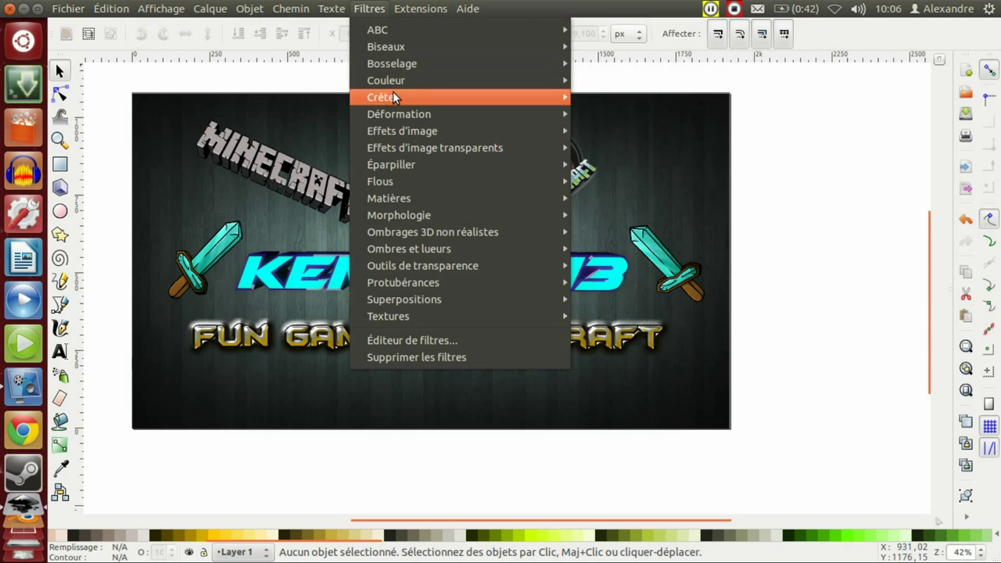
pyautogui.moveTo(436, 66)
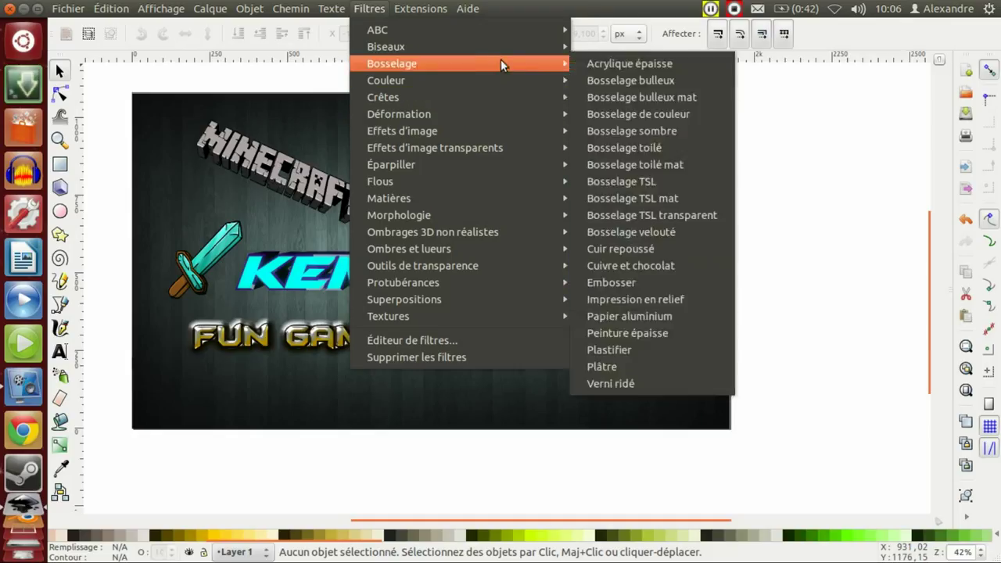
pyautogui.moveTo(509, 46)
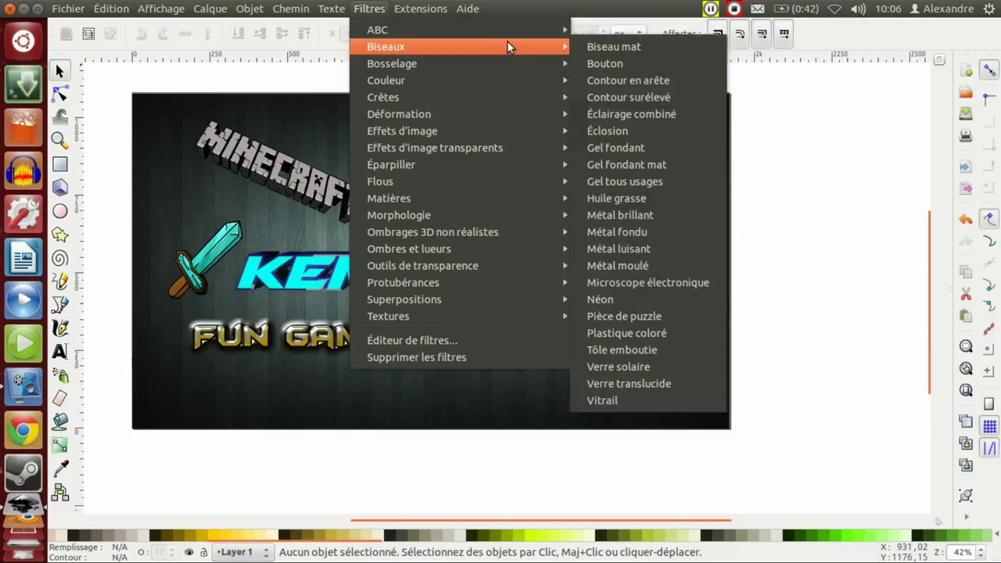
pyautogui.click(635, 232)
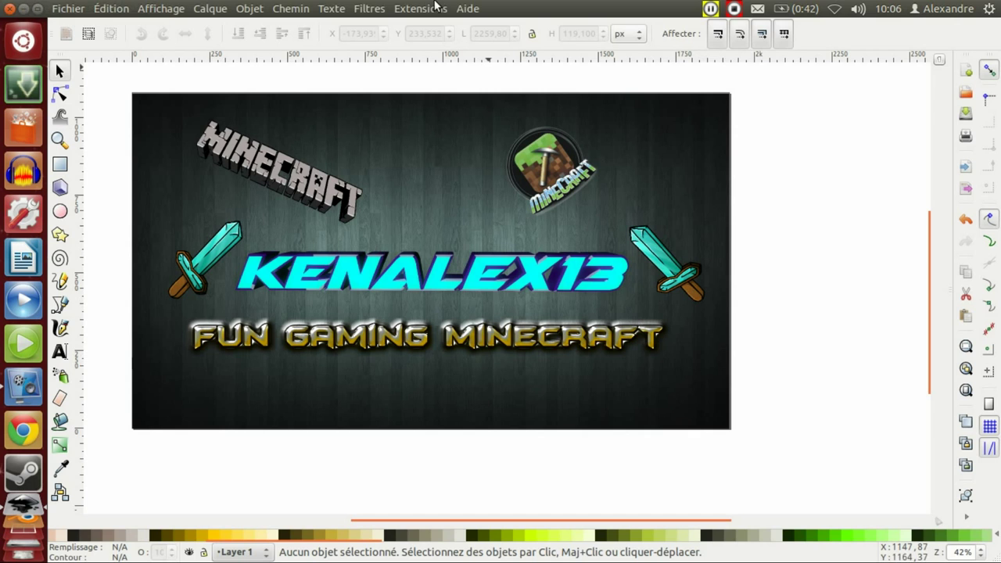
# Browse the other filter categories and try the Flous filter "Flou fantaisie" with no object selected
pyautogui.click(371, 8)
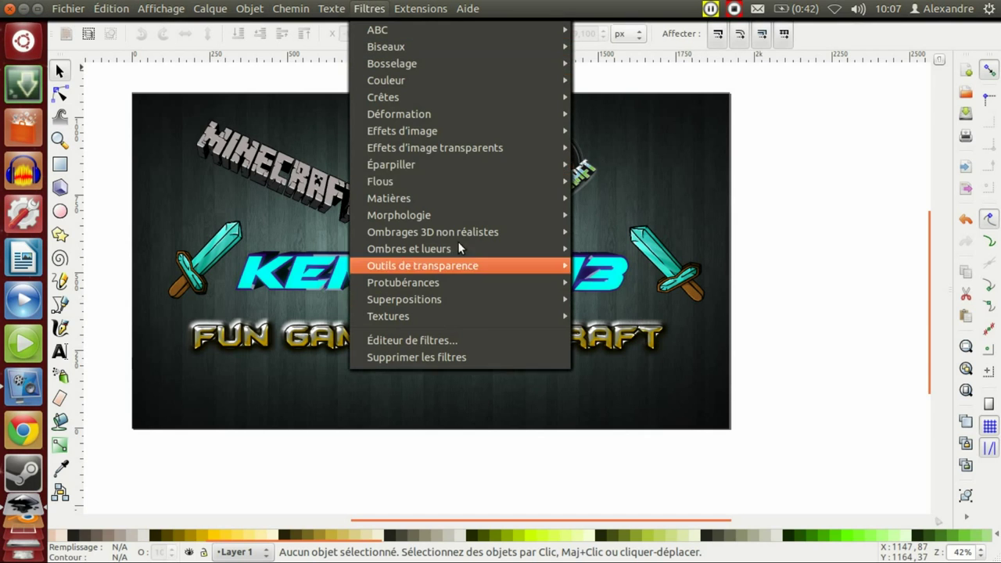
pyautogui.moveTo(491, 115)
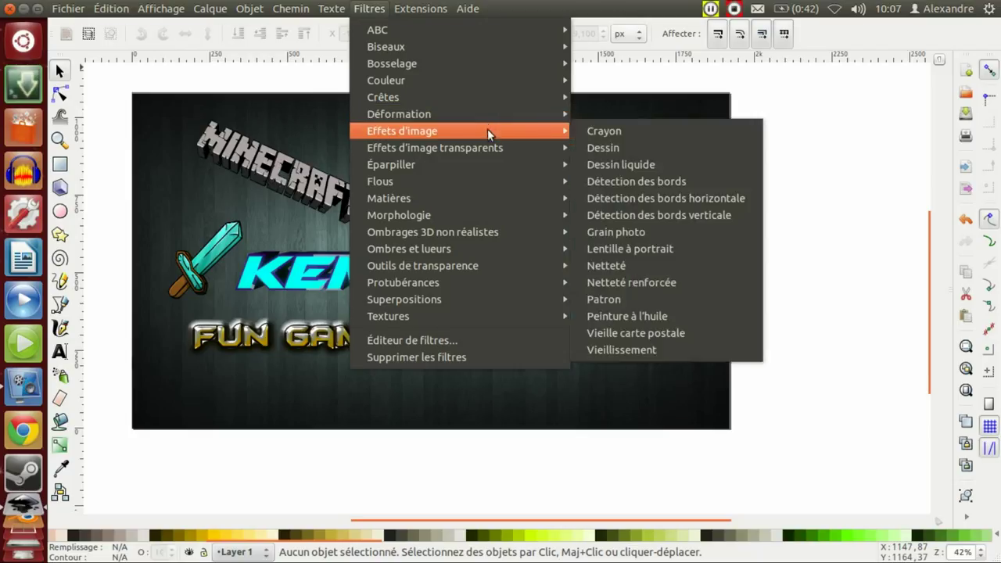
pyautogui.moveTo(484, 151)
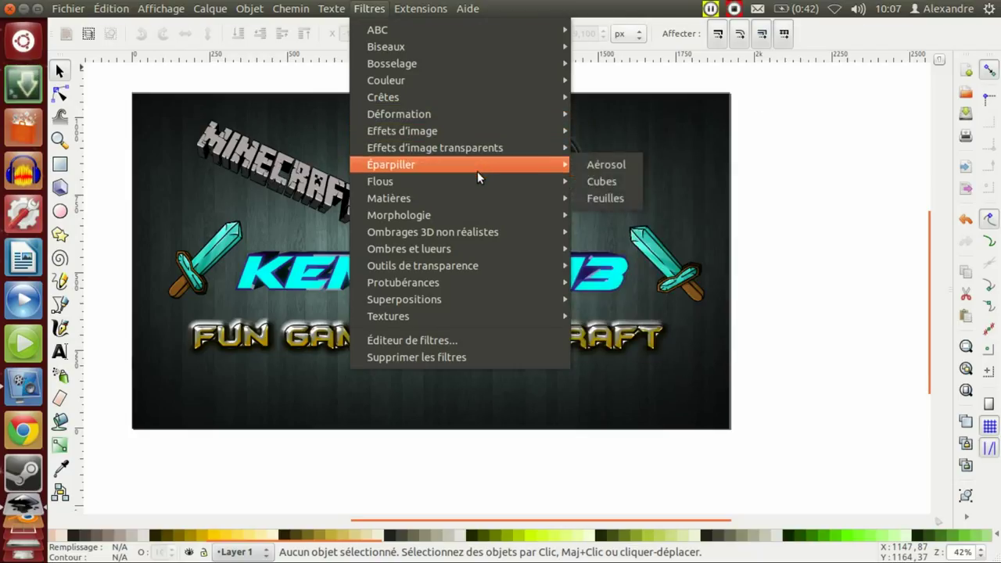
pyautogui.moveTo(475, 182)
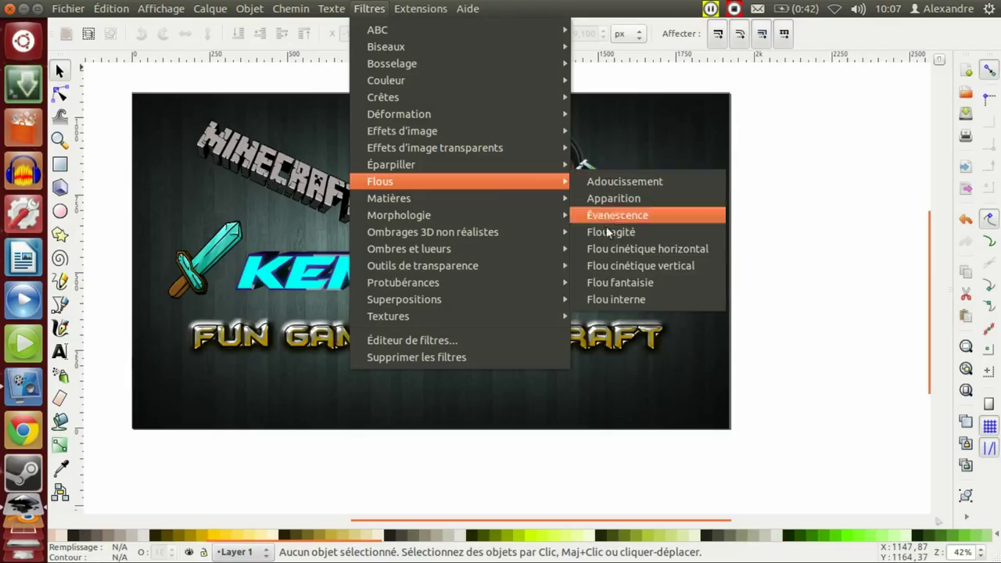
pyautogui.click(625, 285)
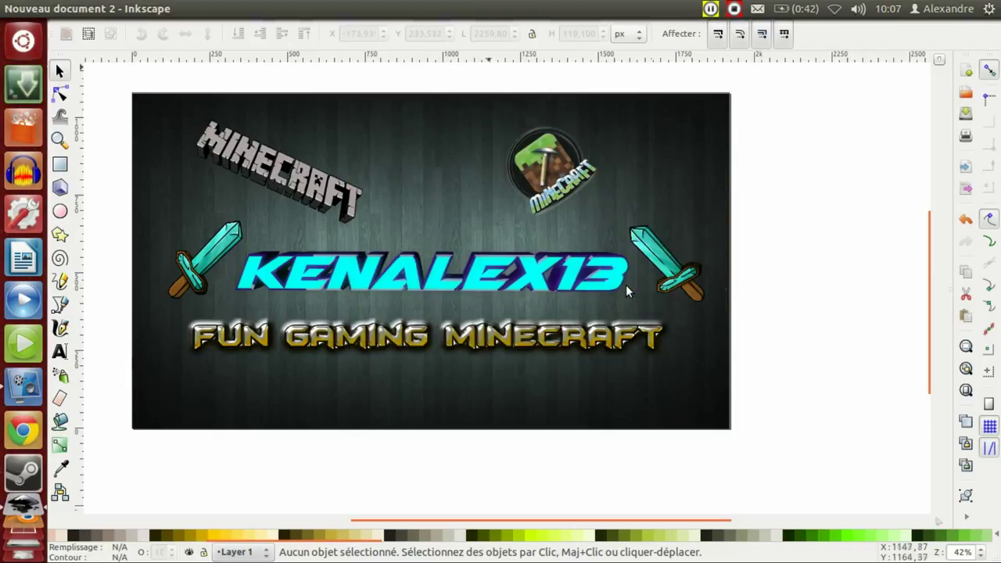
# Select the FUN GAMING MINECRAFT text and try the Biseaux filter "Métal fondu" on it
pyautogui.click(500, 327)
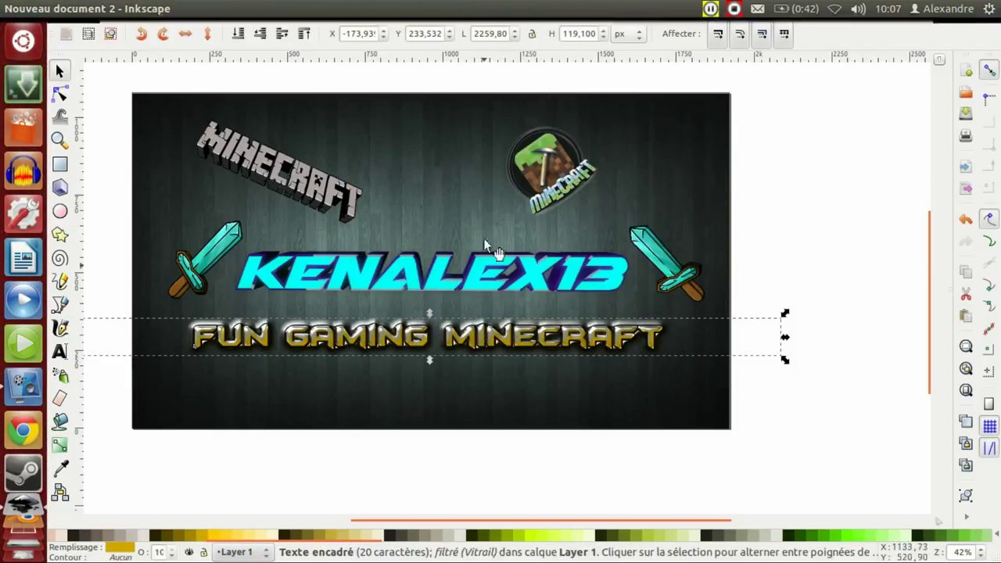
pyautogui.click(353, 8)
pyautogui.moveTo(426, 201)
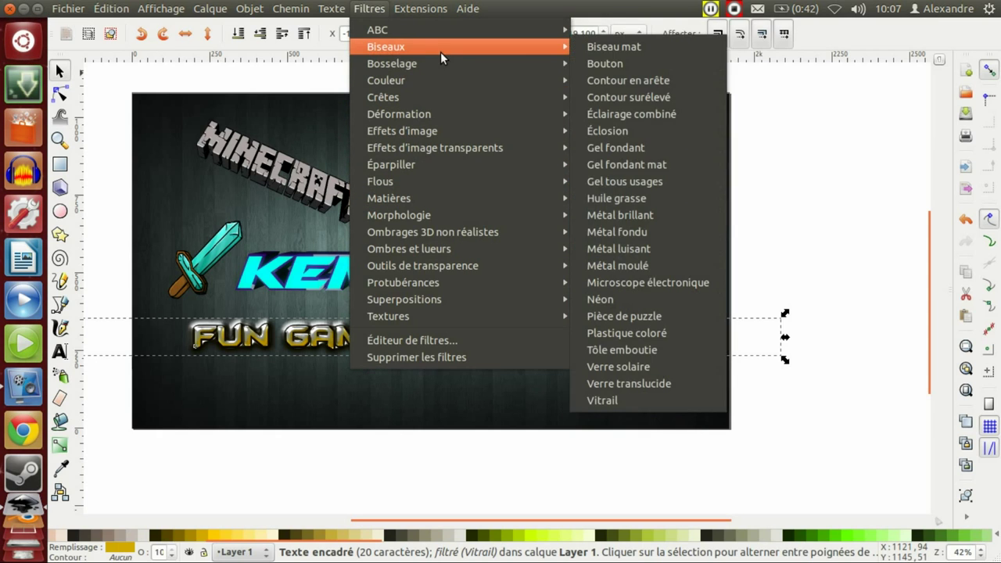
pyautogui.click(646, 232)
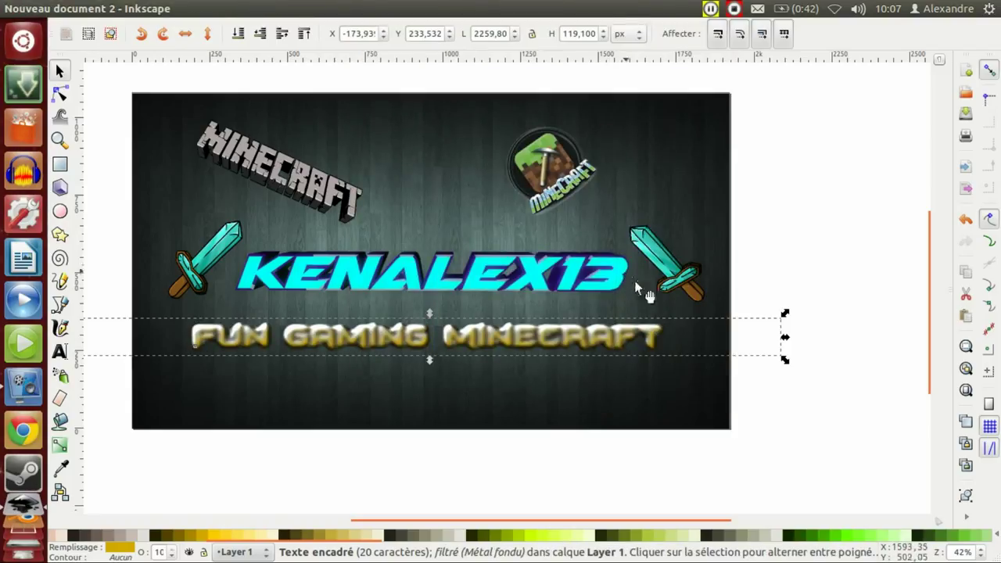
# Try the Flous filter "Flou fantaisie" on the dark wooden background image and undo it
pyautogui.click(670, 312)
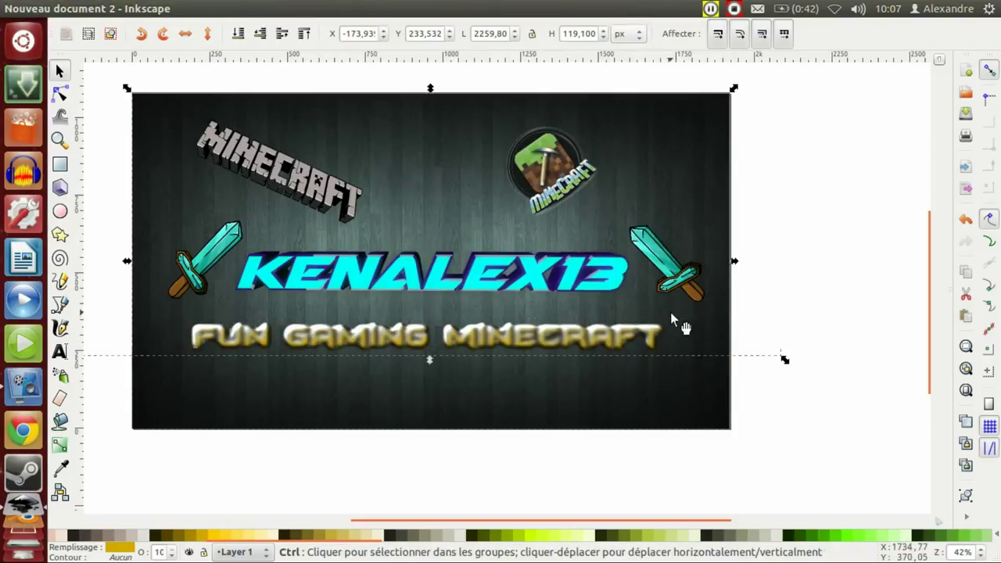
pyautogui.click(369, 9)
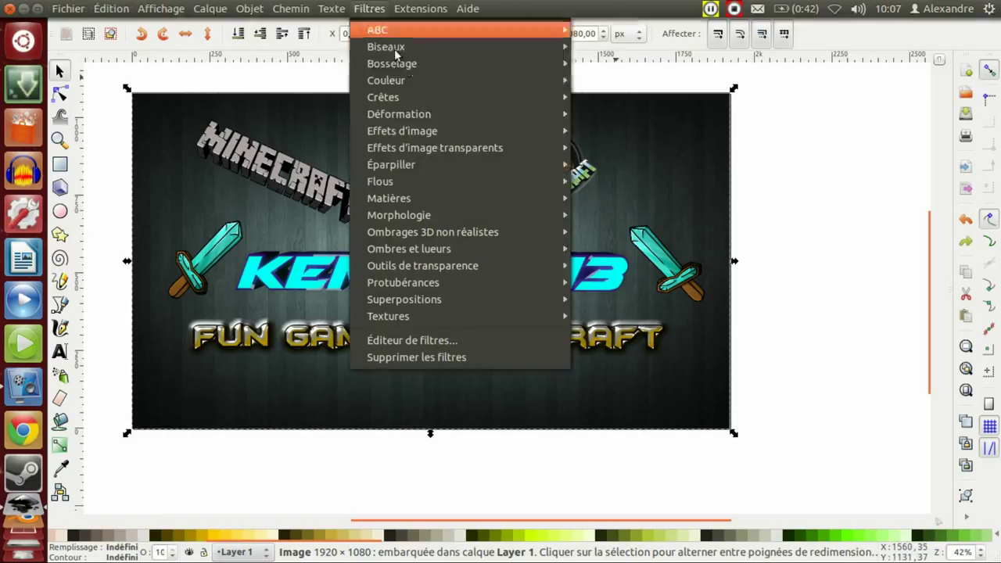
pyautogui.moveTo(392, 201)
pyautogui.moveTo(509, 181)
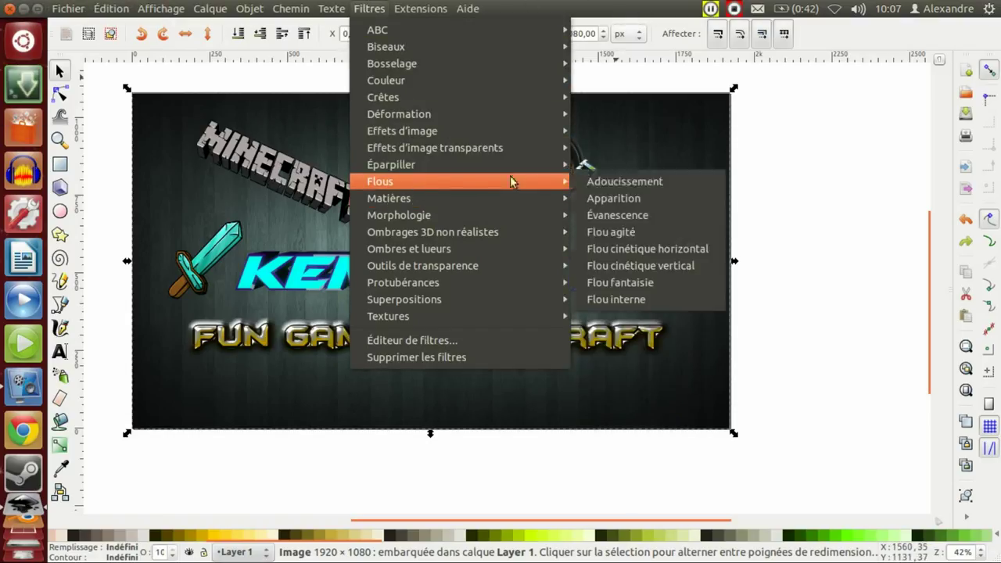
pyautogui.click(647, 282)
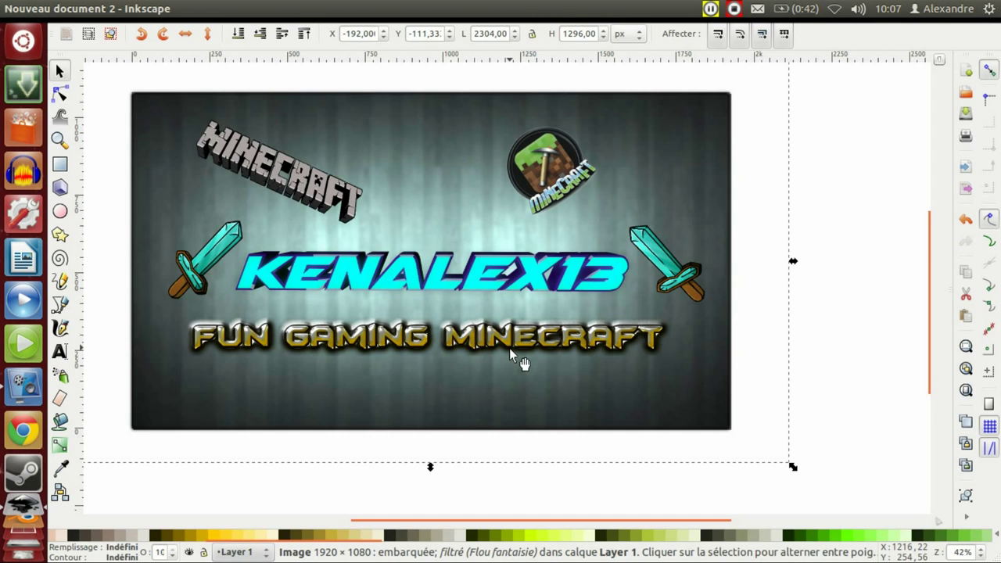
pyautogui.hotkey('ctrl', 'z')
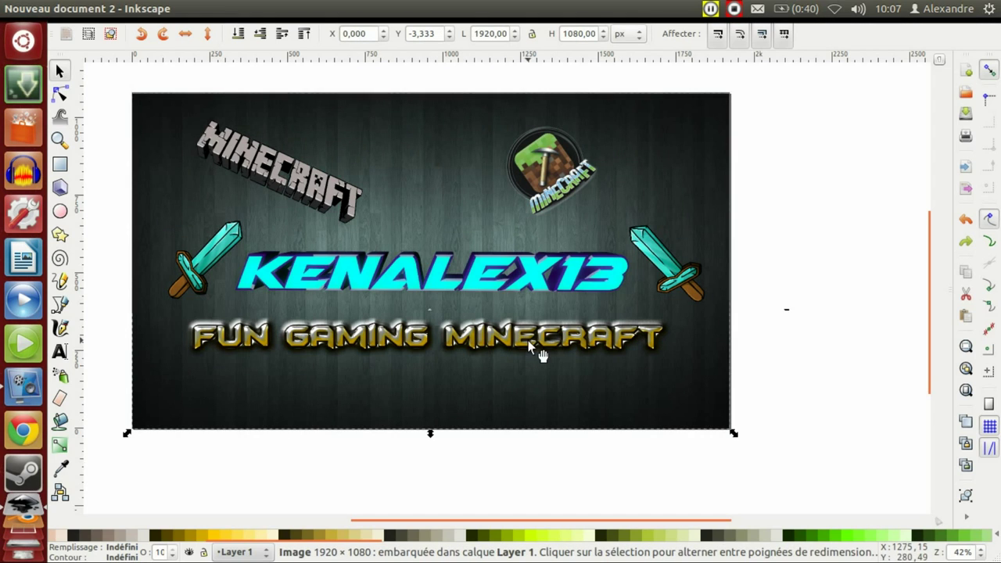
# Try the Flous filter "Flou fantaisie" on the FUN GAMING MINECRAFT text and undo it
pyautogui.click(530, 344)
pyautogui.click(369, 9)
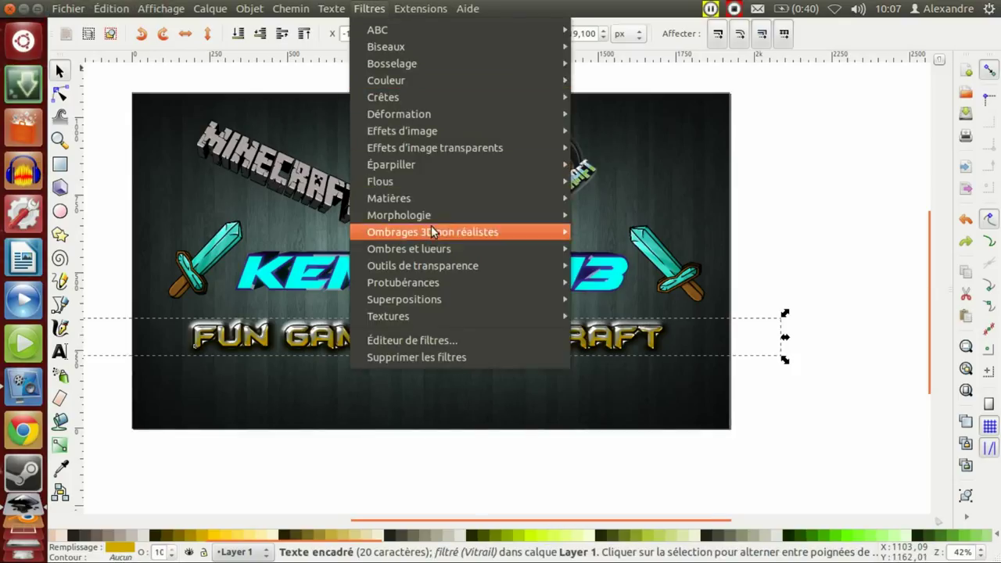
pyautogui.moveTo(460, 192)
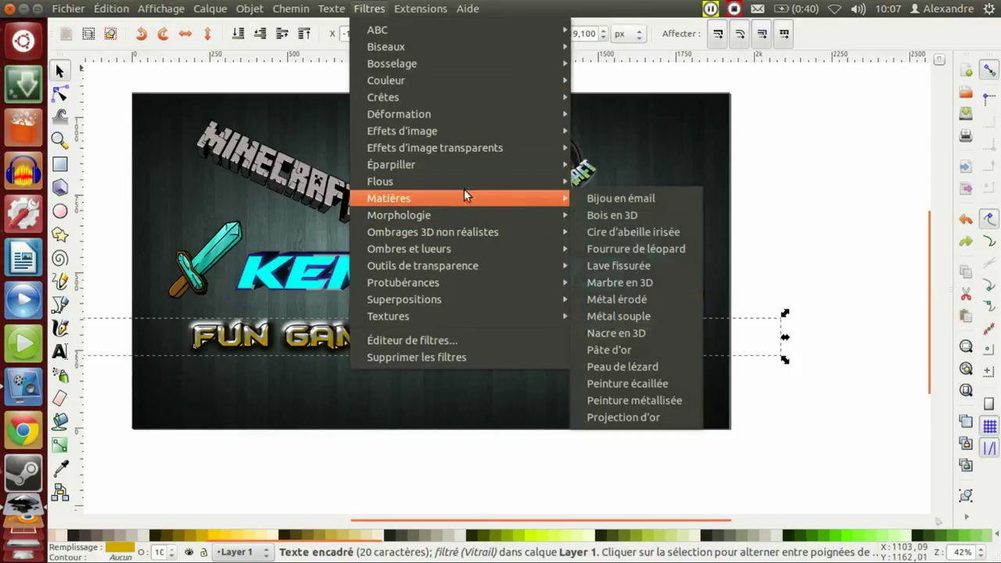
pyautogui.moveTo(422, 181)
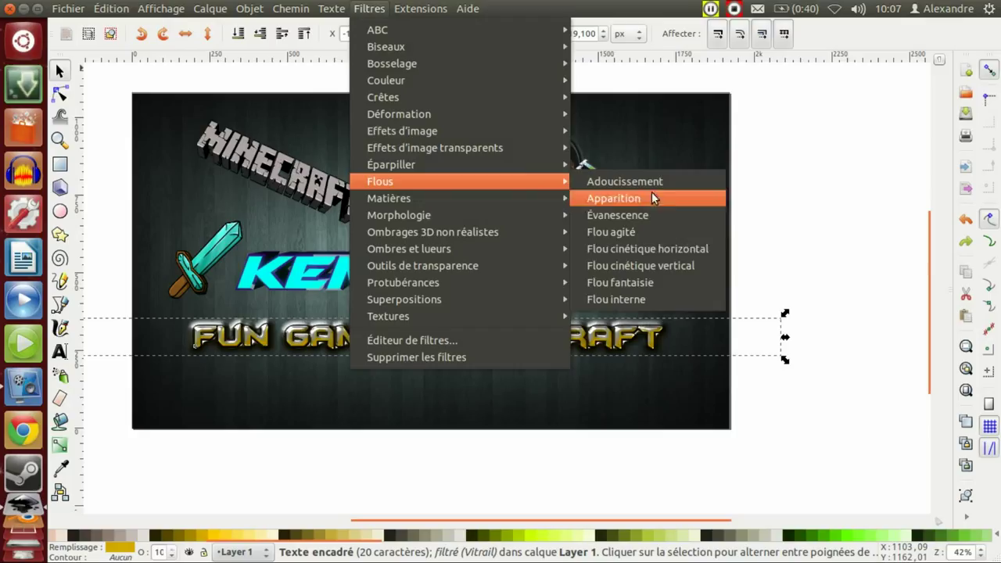
pyautogui.click(667, 285)
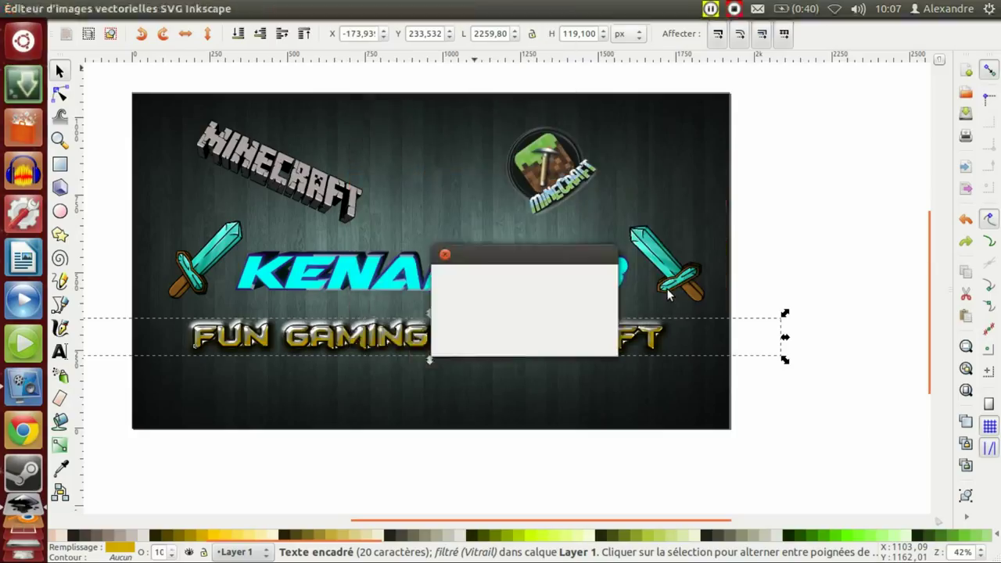
pyautogui.click(724, 296)
pyautogui.hotkey('ctrl', 'z')
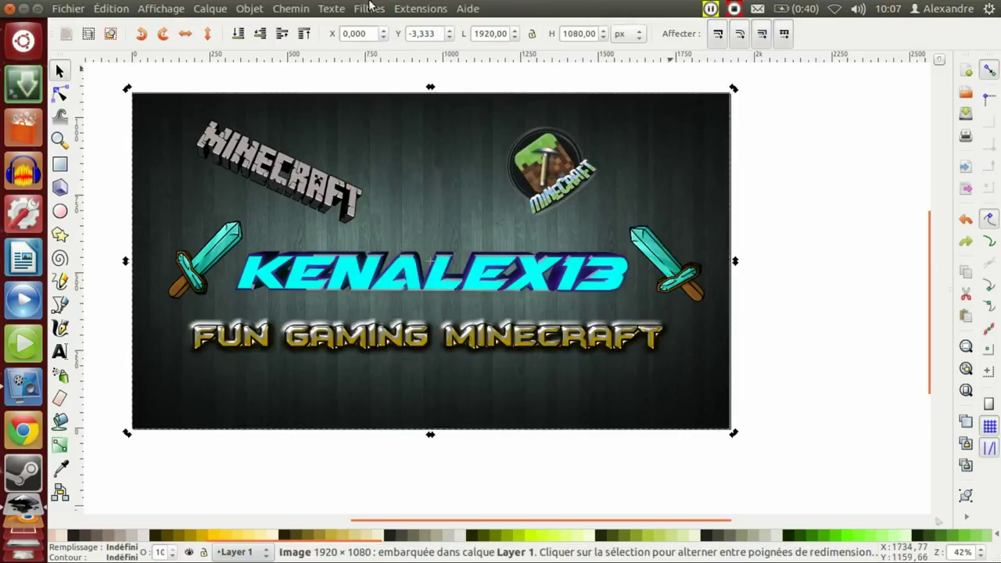
# Examine the filters offered in the categories from Textures back to Matières without applying any
pyautogui.click(371, 8)
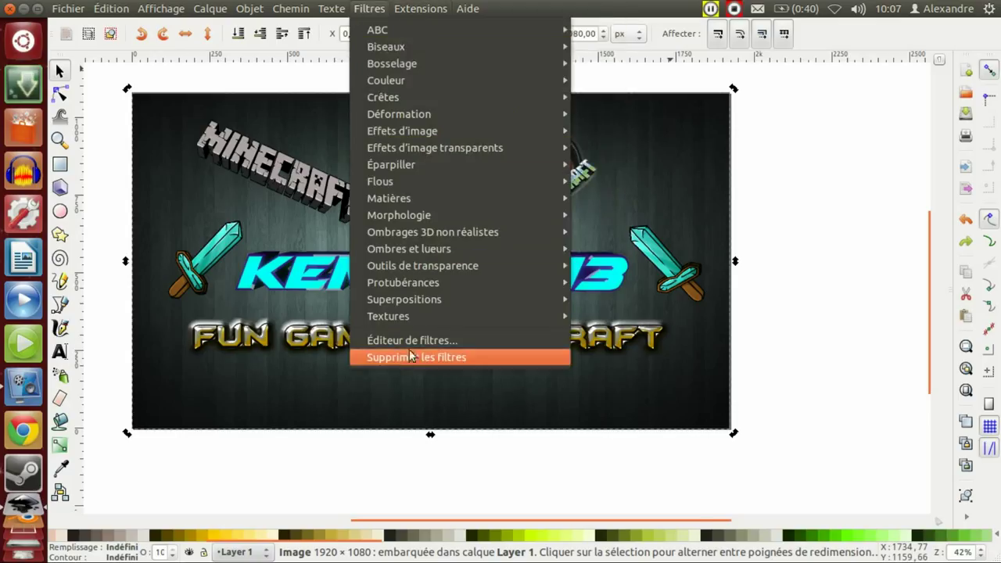
pyautogui.moveTo(438, 300)
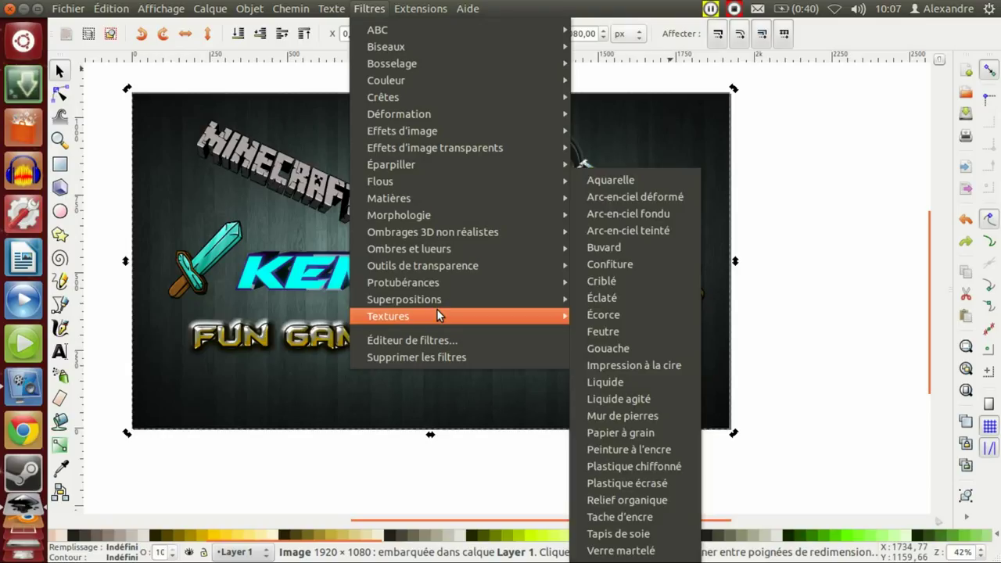
pyautogui.moveTo(455, 285)
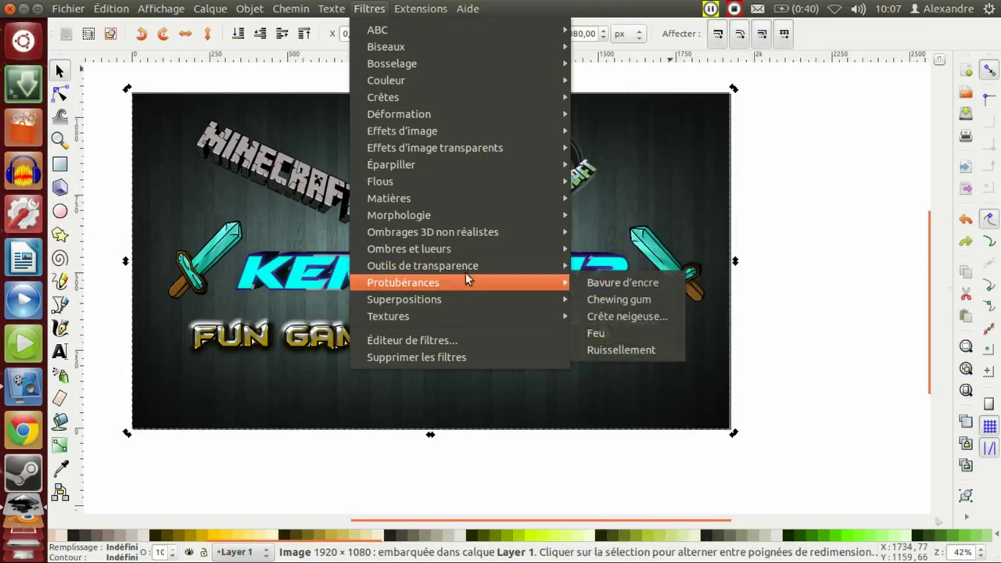
pyautogui.moveTo(467, 265)
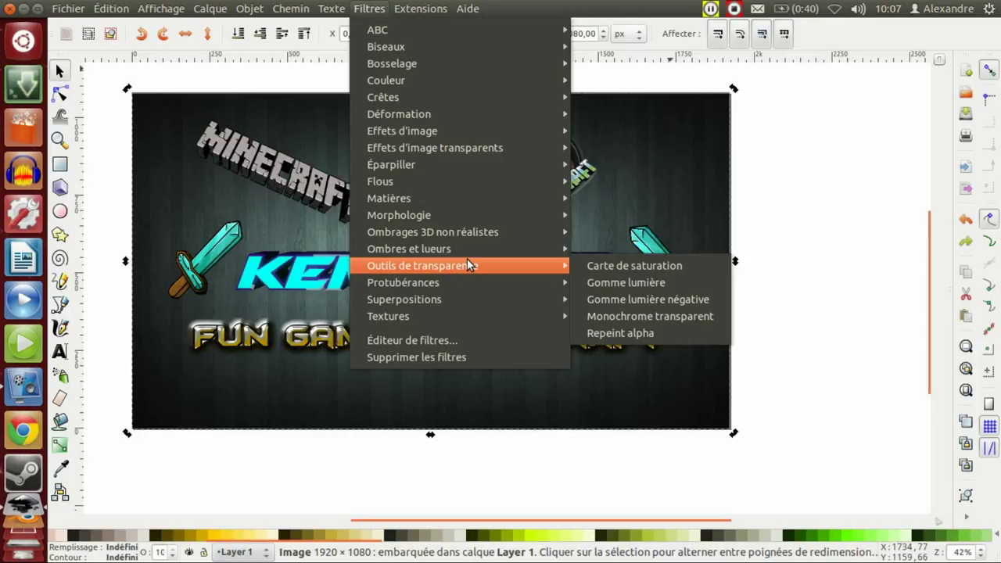
pyautogui.moveTo(470, 247)
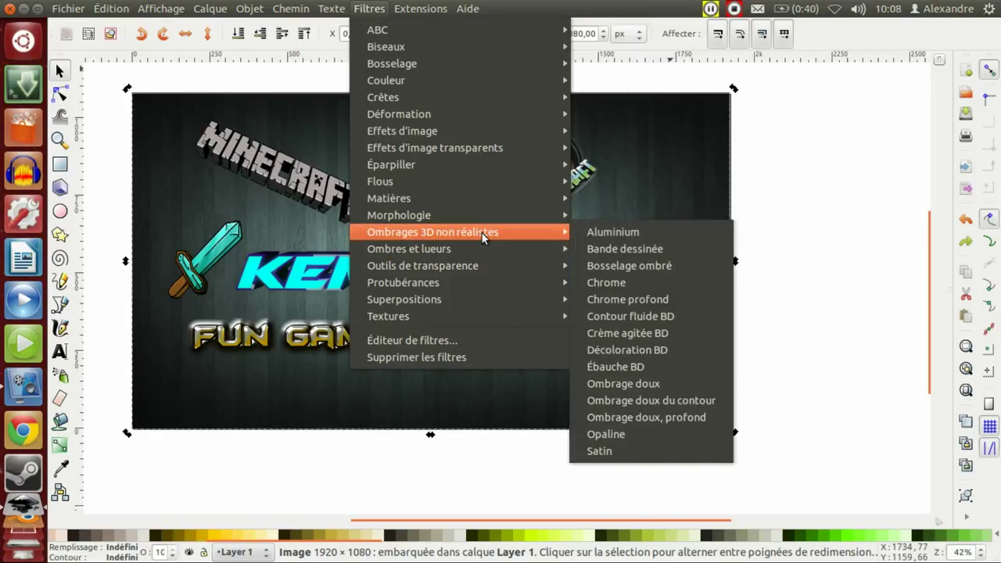
pyautogui.moveTo(471, 214)
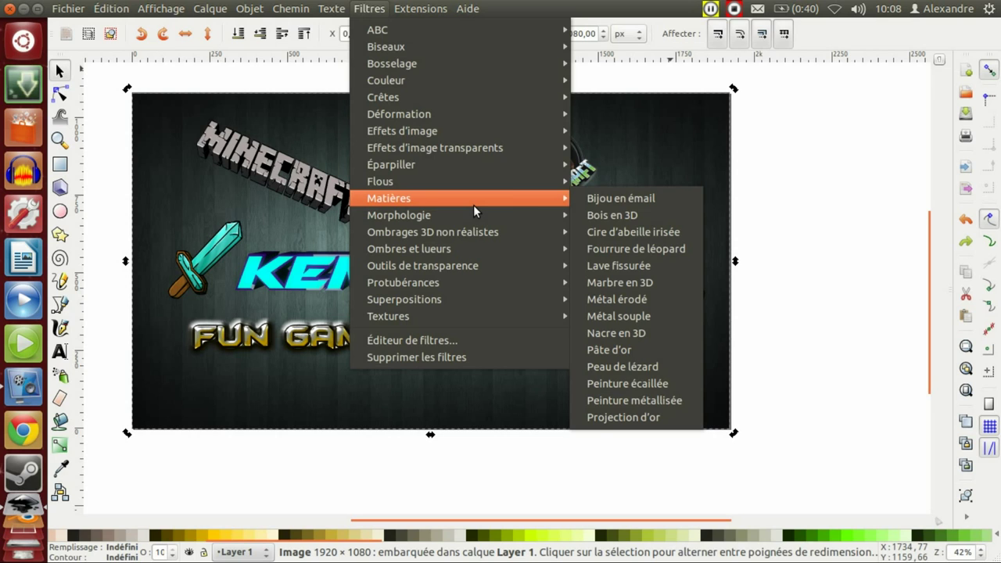
pyautogui.press('Escape')
pyautogui.scroll(5, 408, 296)
pyautogui.scroll(-3, 408, 298)
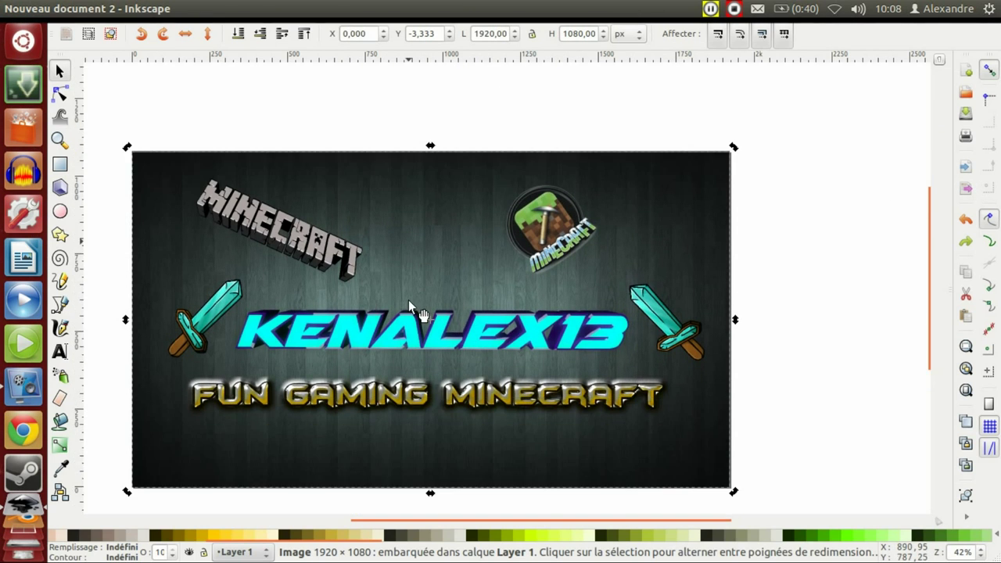
pyautogui.scroll(2, 347, 174)
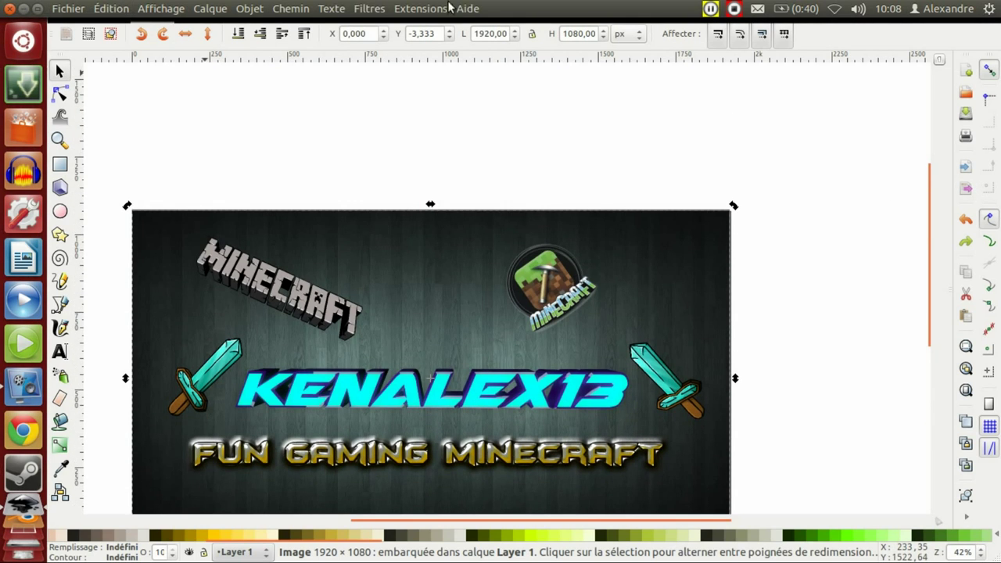
# Set up saving the document under a new name as dessin.png in the Cairo PNG (*.png) format
pyautogui.click(68, 8)
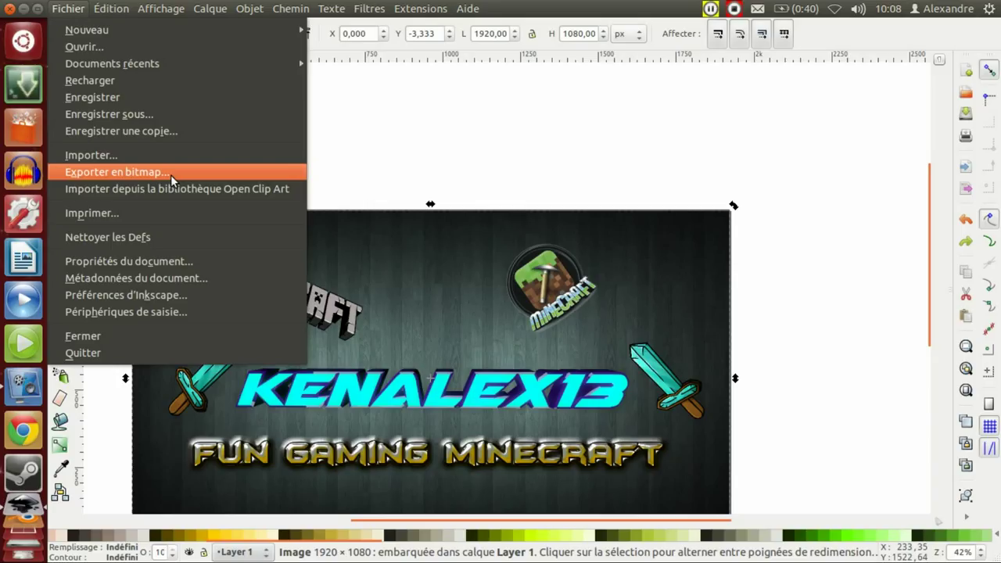
pyautogui.click(166, 114)
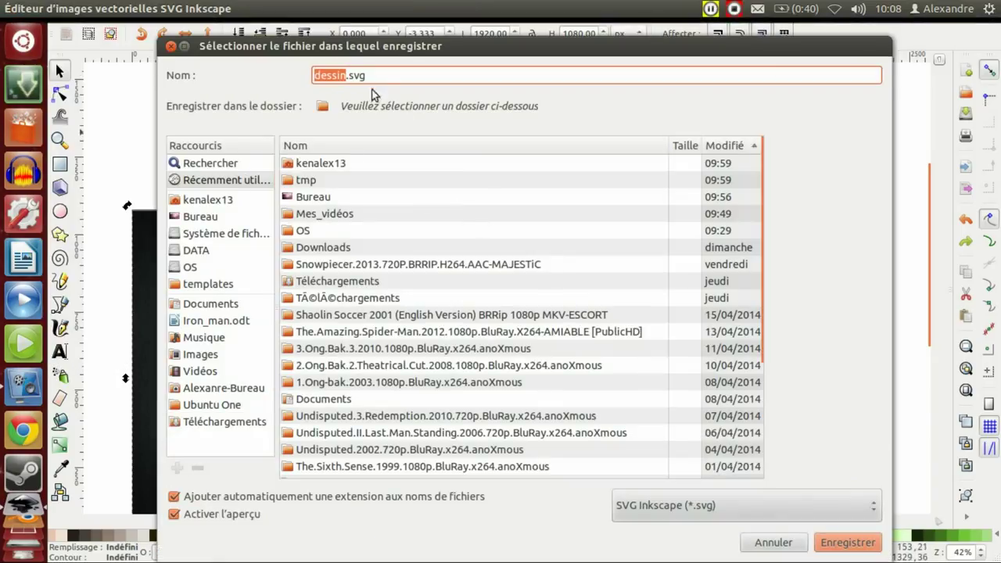
pyautogui.click(356, 76)
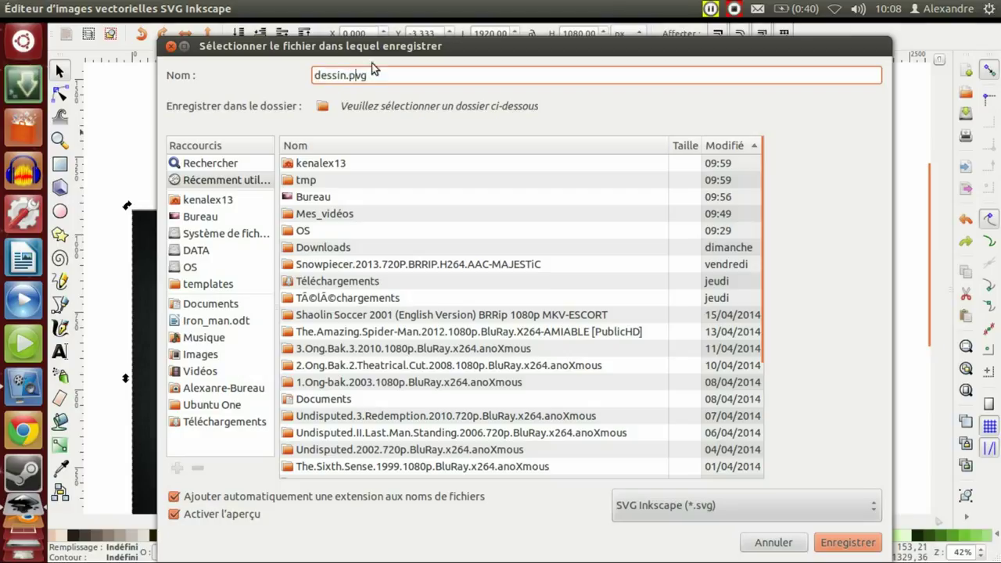
pyautogui.write('pn')
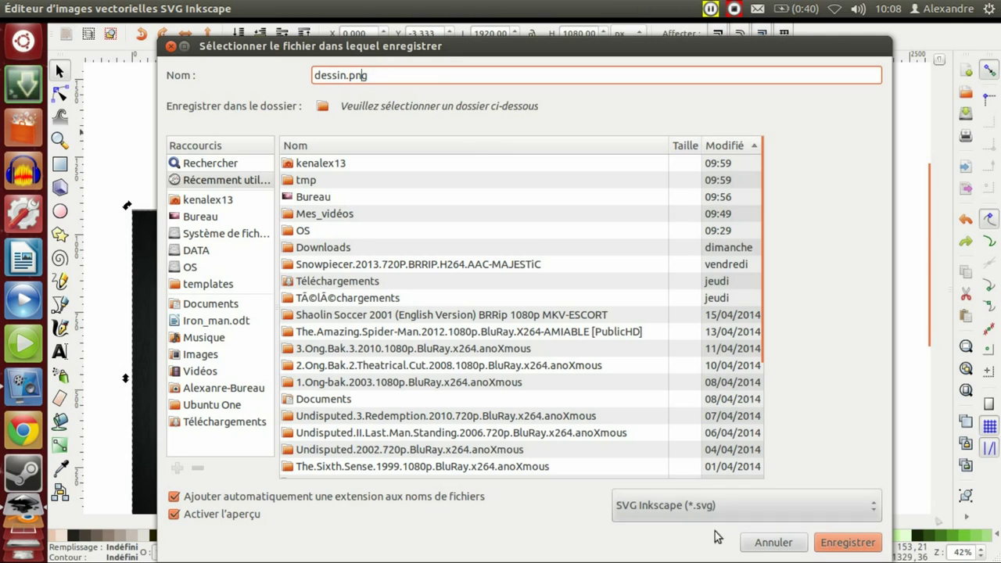
pyautogui.click(792, 516)
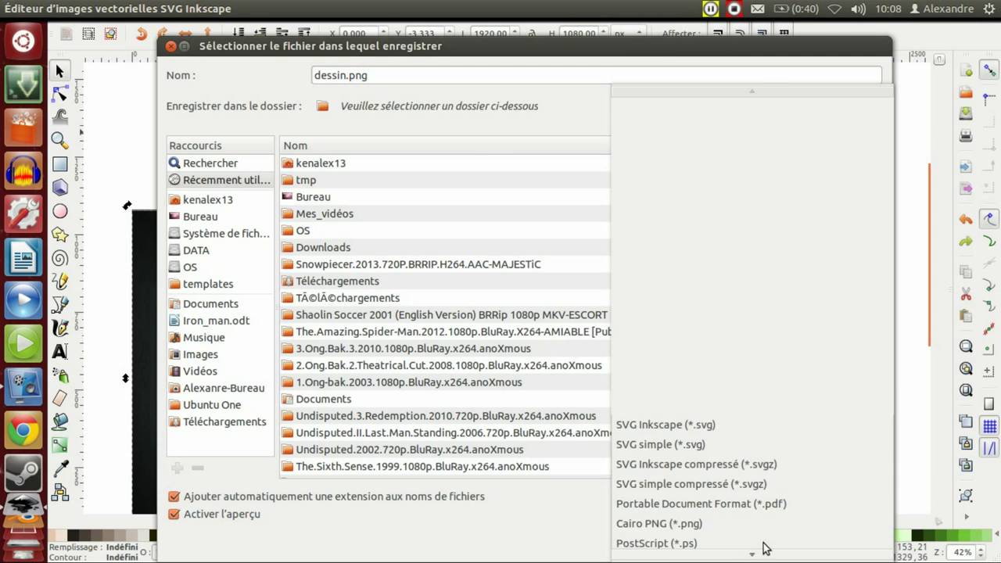
pyautogui.scroll(-5, 762, 525)
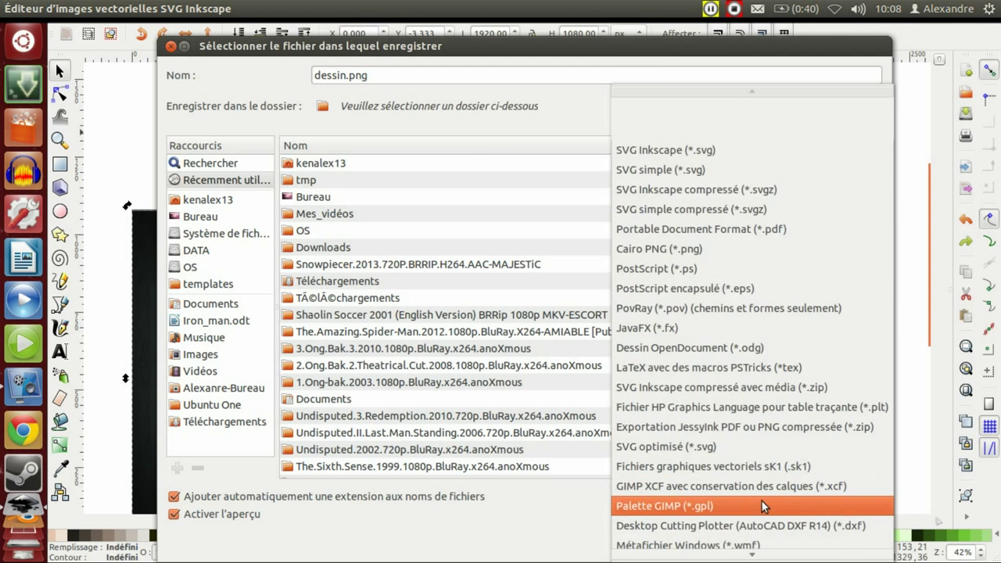
pyautogui.scroll(-2, 760, 500)
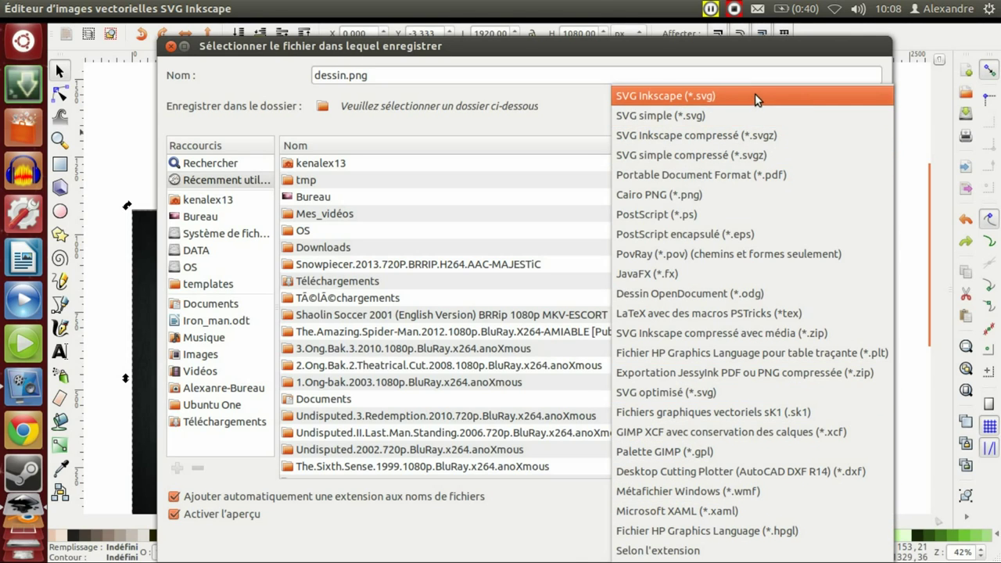
pyautogui.click(738, 193)
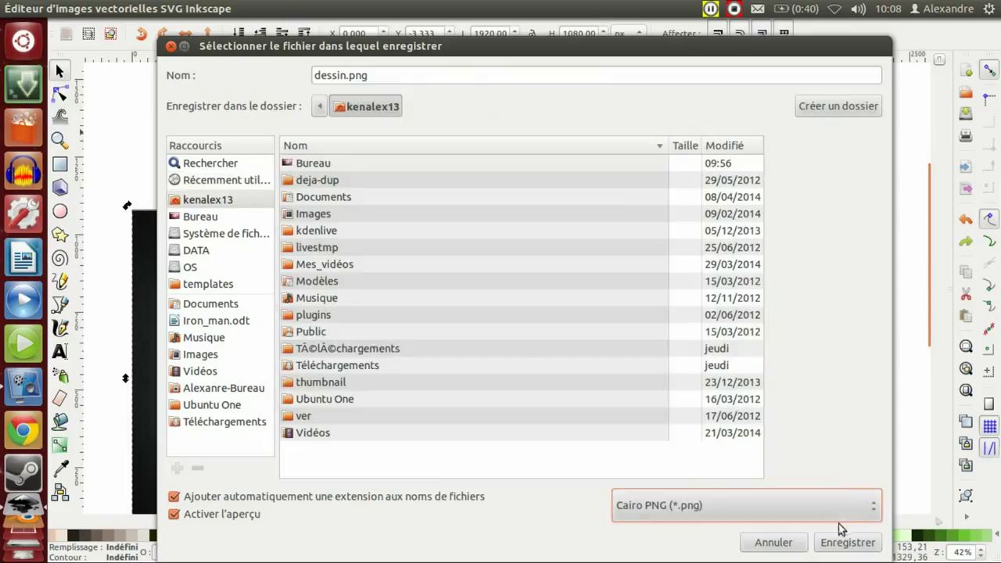
# Choose the Bureau folder as the destination and save the PNG file there
pyautogui.click(398, 164)
pyautogui.click(839, 543)
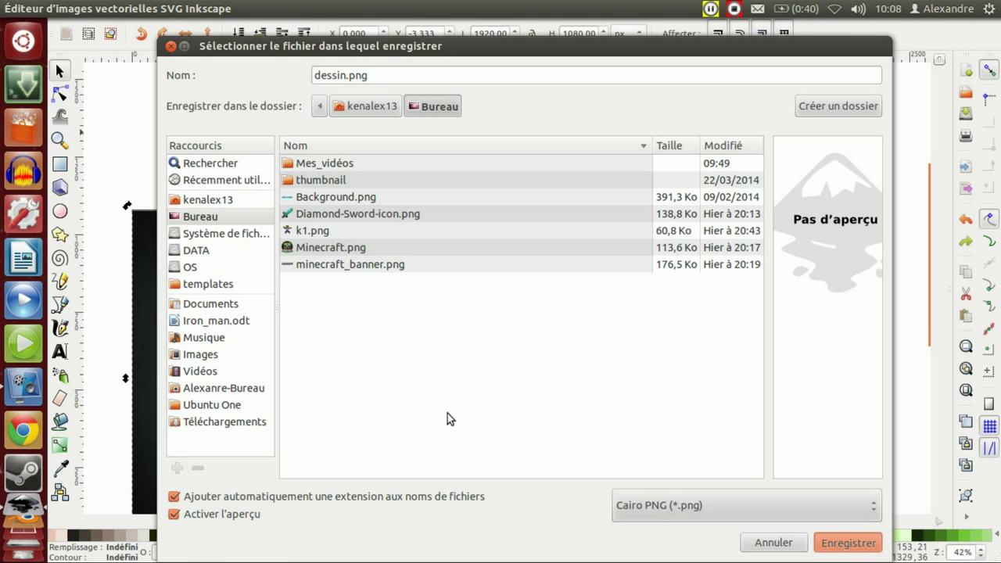
pyautogui.press('Return')
pyautogui.scroll(-4, 380, 420)
pyautogui.scroll(1, 305, 310)
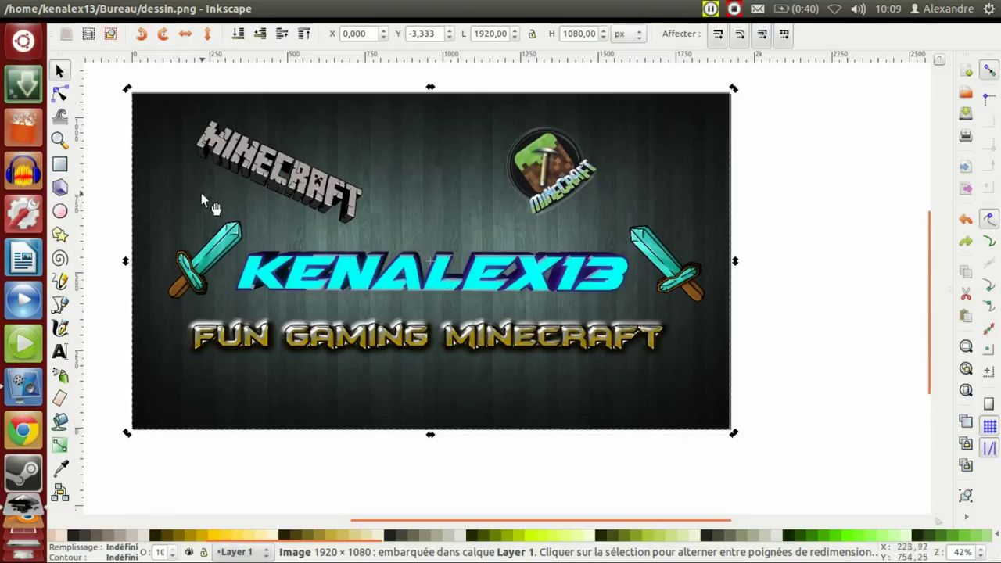
# Open the bitmap export settings, move their window over the canvas and choose Sélection as the export area
pyautogui.click(210, 8)
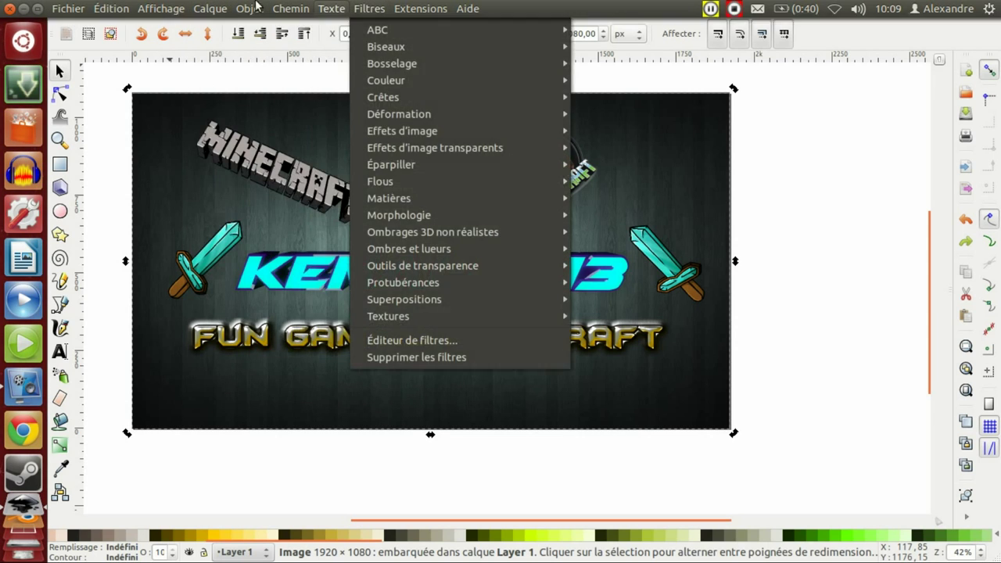
pyautogui.moveTo(61, 6)
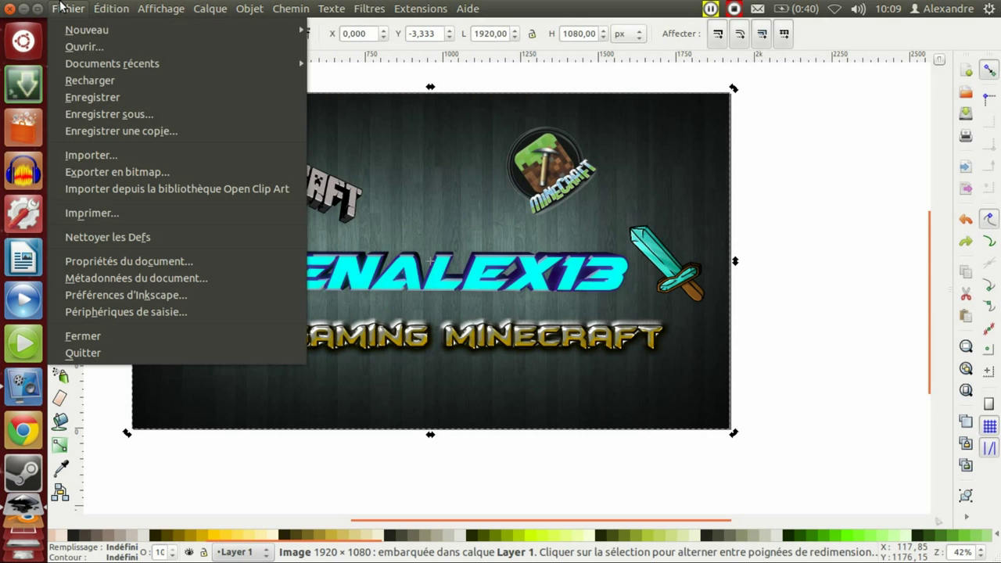
pyautogui.click(105, 172)
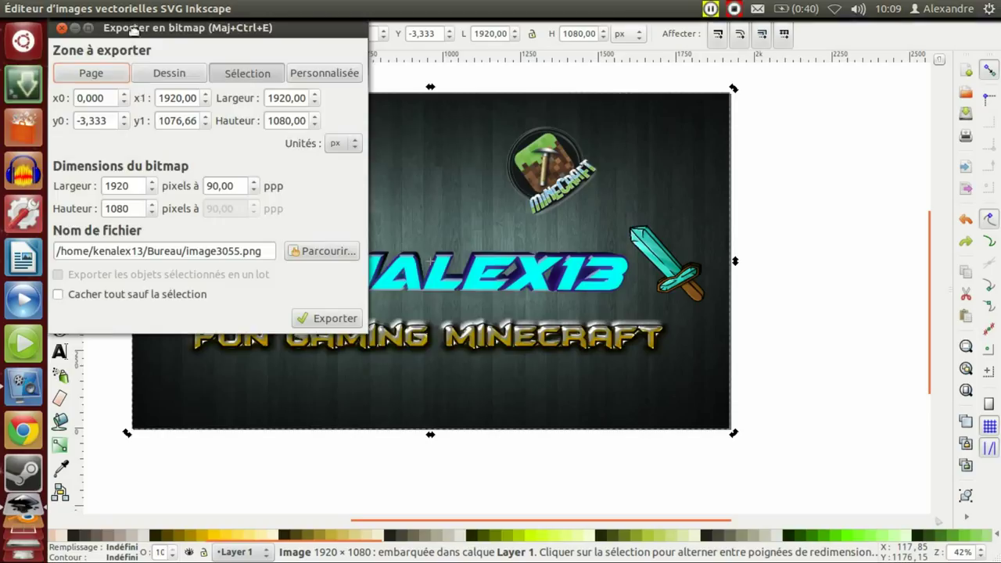
pyautogui.moveTo(140, 27); pyautogui.dragTo(307, 110)
pyautogui.click(408, 157)
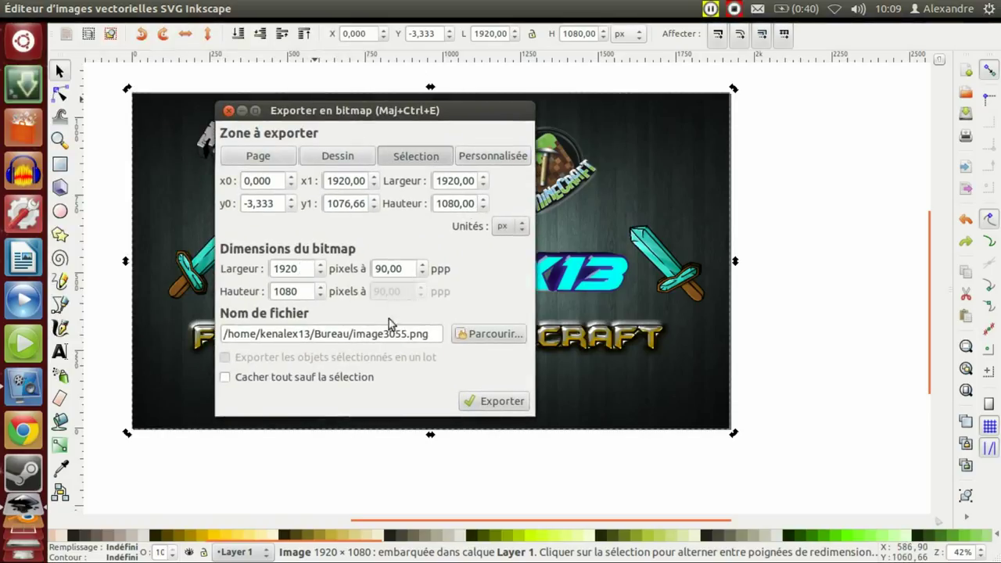
# Set the export area to the full page, switch it to Personnalisée, and export the 1920 × 1080 bitmap over the existing dessin.png
pyautogui.click(350, 376)
pyautogui.click(327, 160)
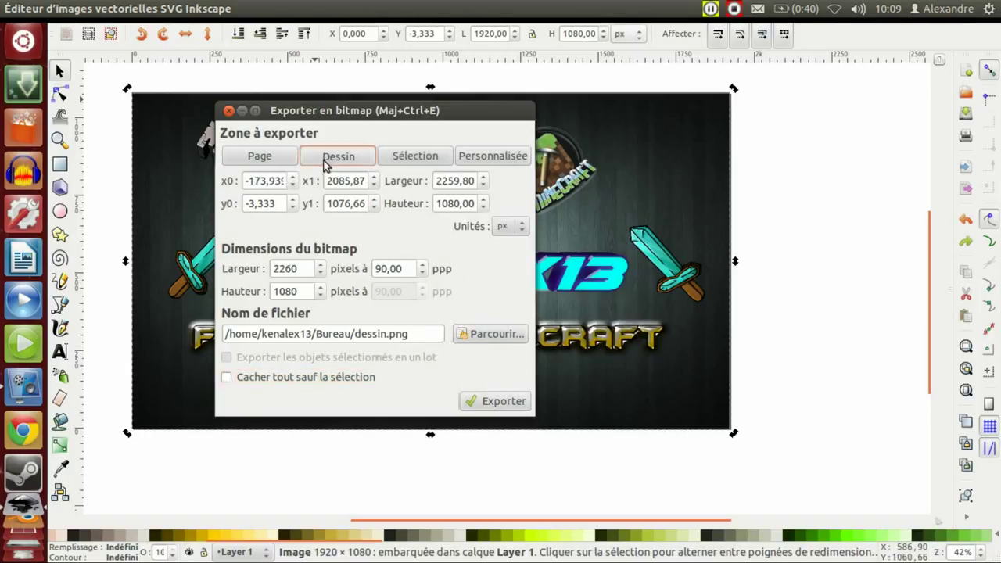
pyautogui.click(258, 157)
pyautogui.click(467, 155)
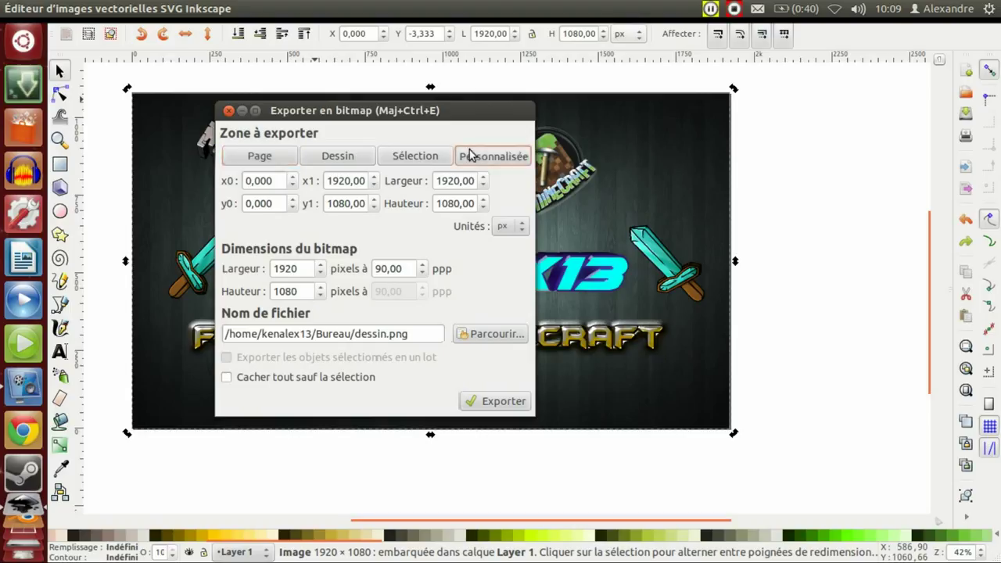
pyautogui.click(499, 399)
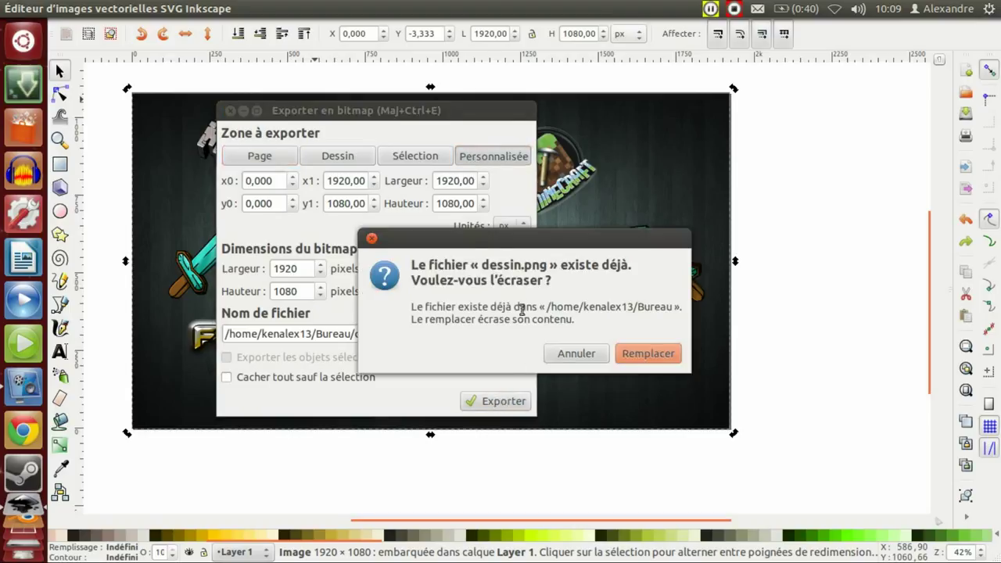
pyautogui.click(646, 354)
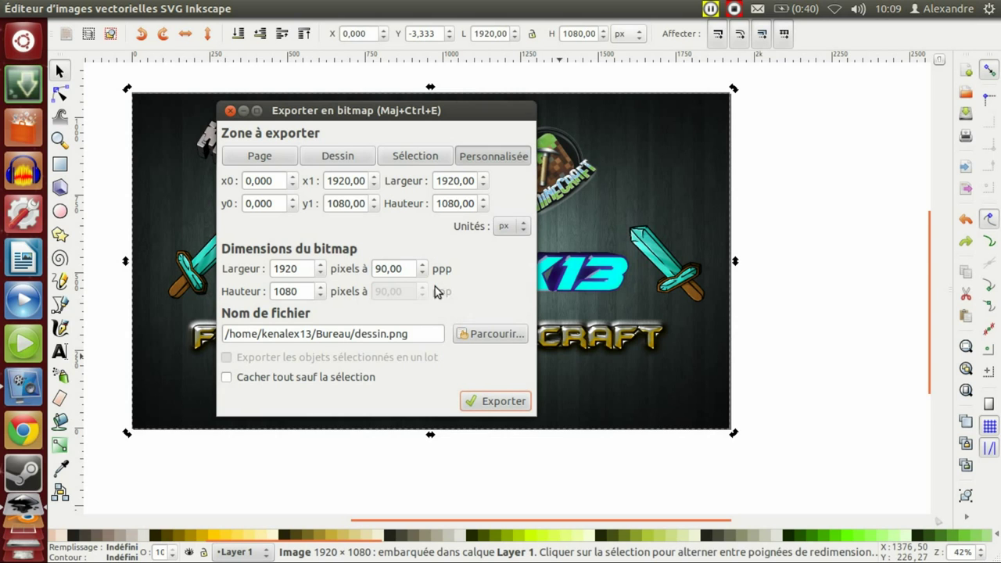
# Switch to the Ubuntu desktop, view dessin.png in the image viewer to check the exported picture, and close the viewer
pyautogui.click(230, 110)
pyautogui.click(14, 8)
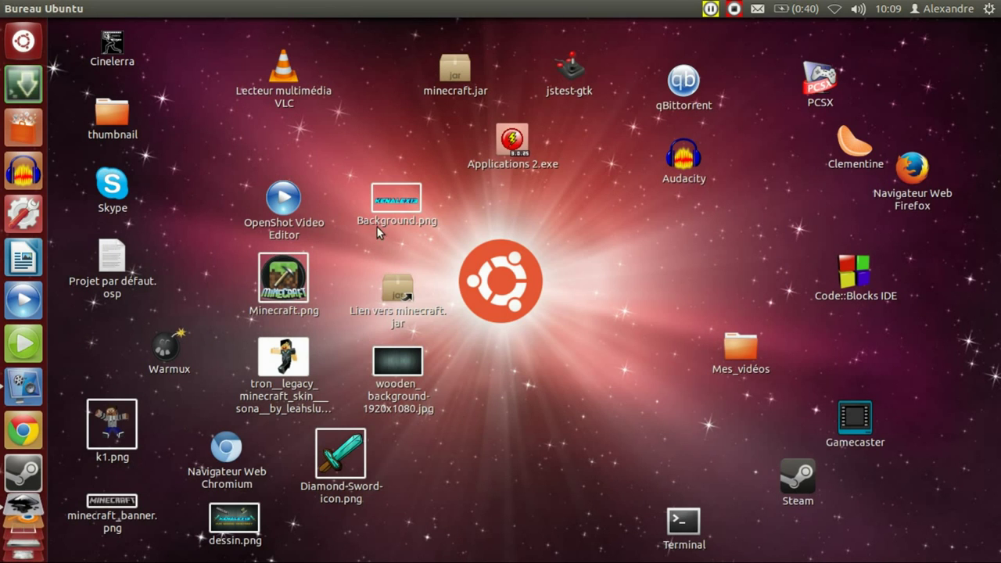
pyautogui.click(246, 530)
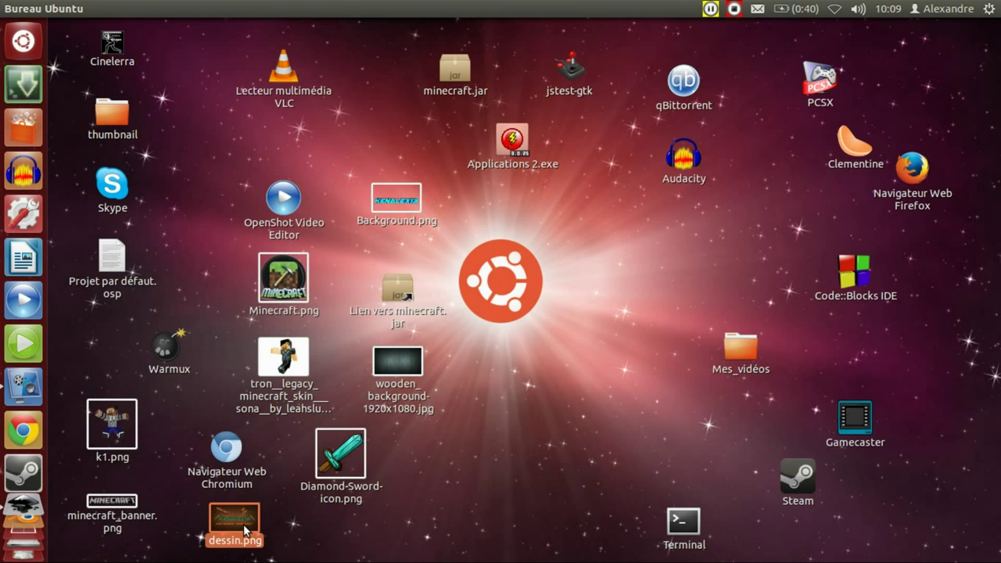
pyautogui.doubleClick(245, 530)
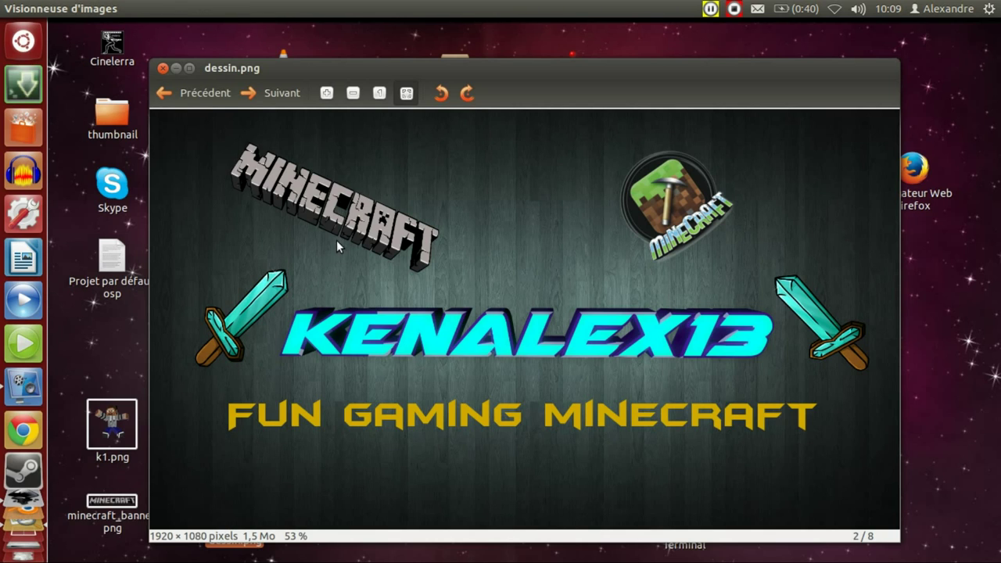
pyautogui.click(164, 69)
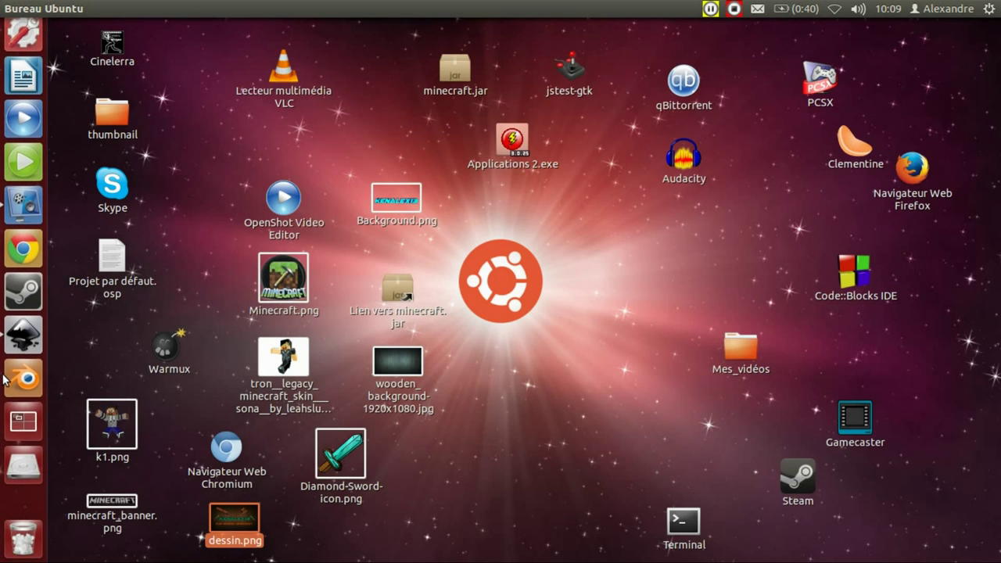
# Return to Inkscape, close the bitmap export window and select the FUN GAMING MINECRAFT subtitle
pyautogui.click(20, 361)
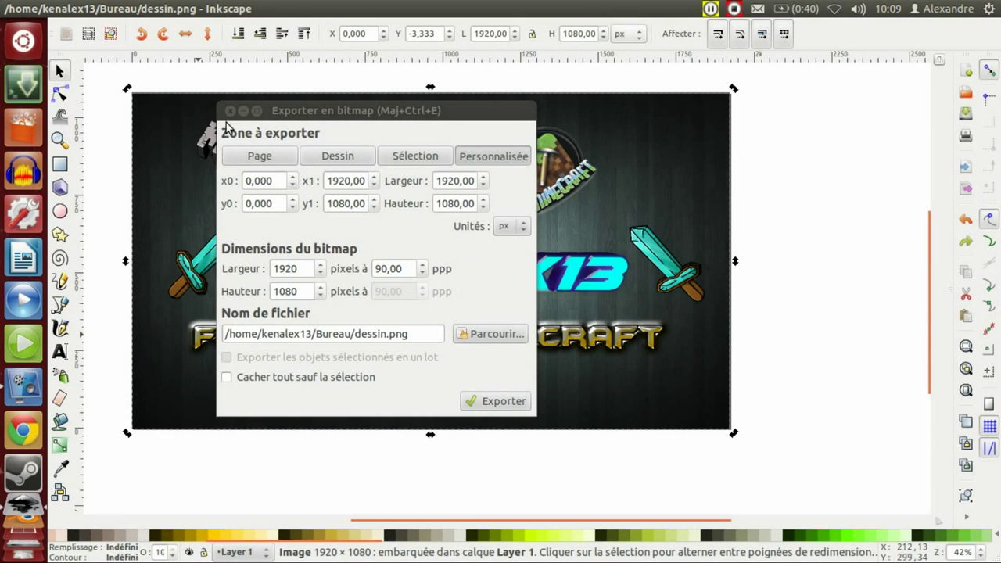
pyautogui.click(229, 110)
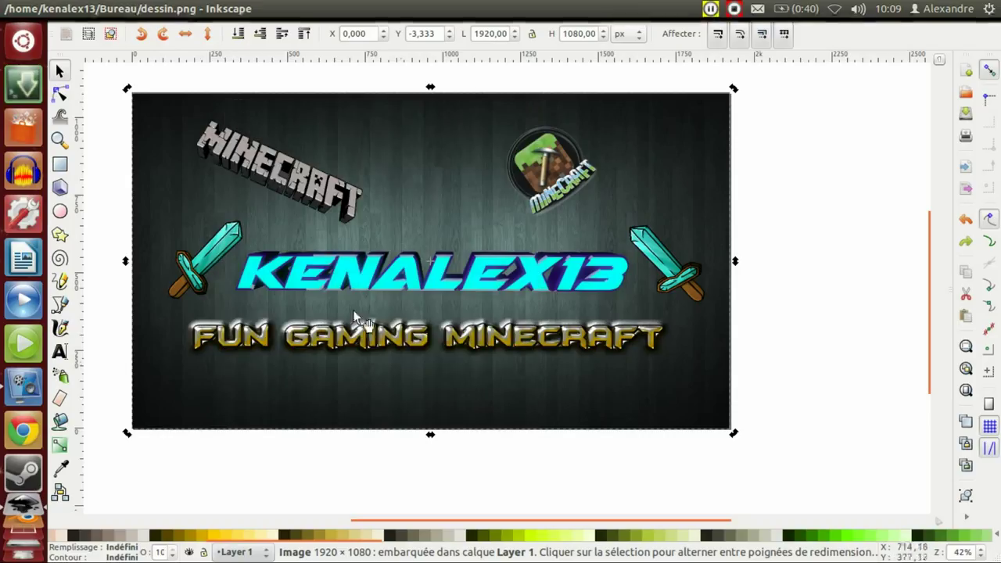
pyautogui.click(446, 344)
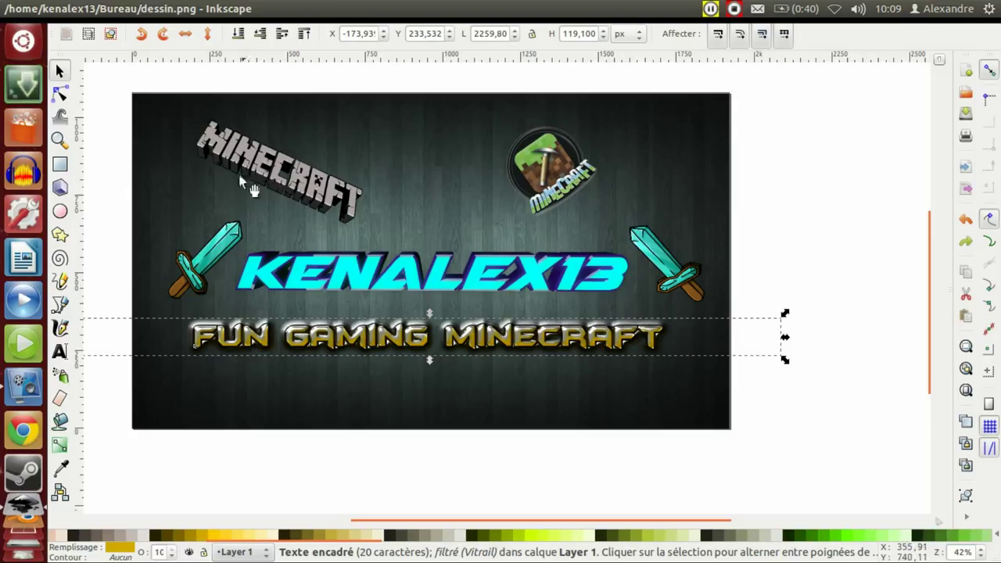
pyautogui.moveTo(42, 7)
pyautogui.click(8, 7)
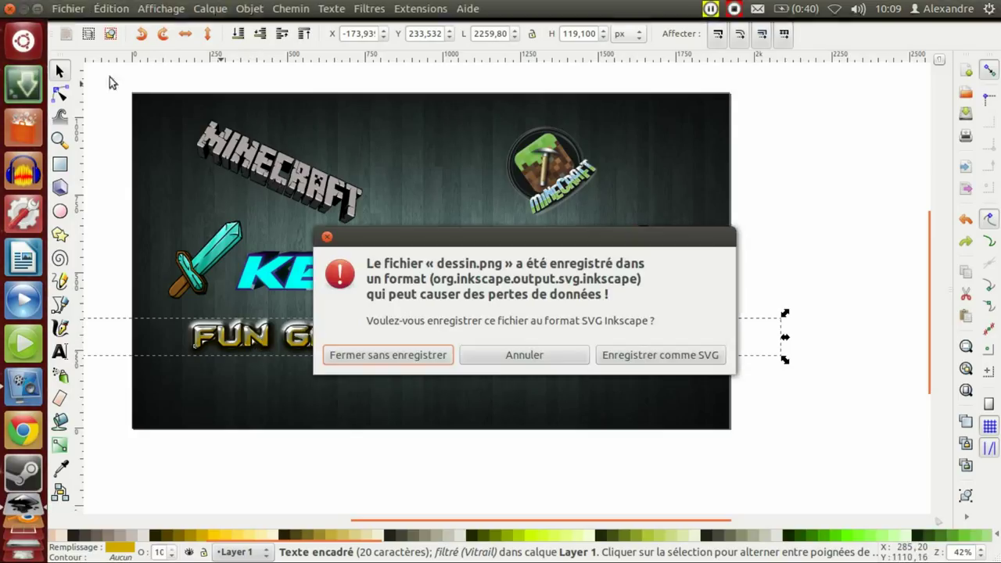
pyautogui.click(512, 360)
# Close the Inkscape document without saving it as SVG
pyautogui.moveTo(57, 7)
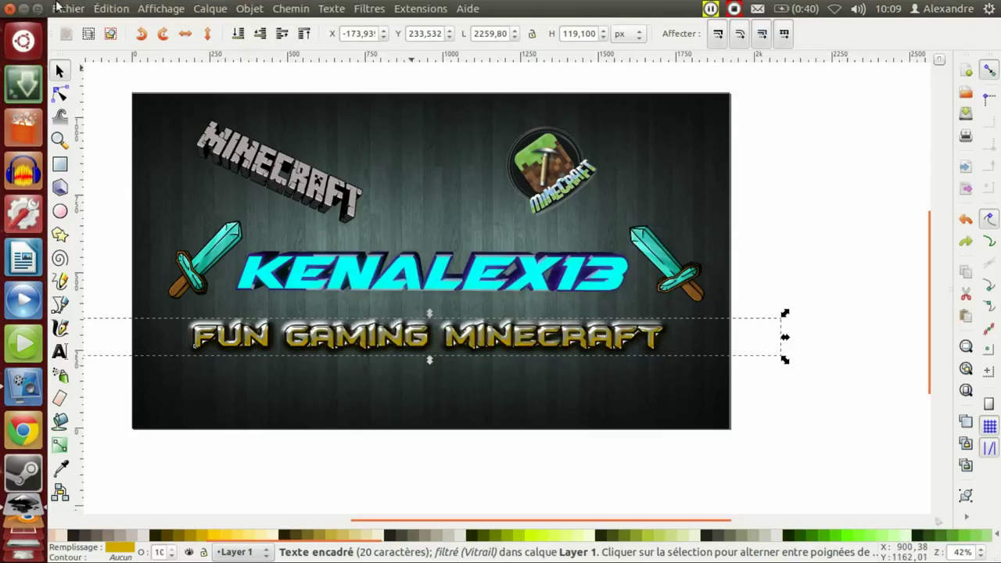
pyautogui.click(7, 7)
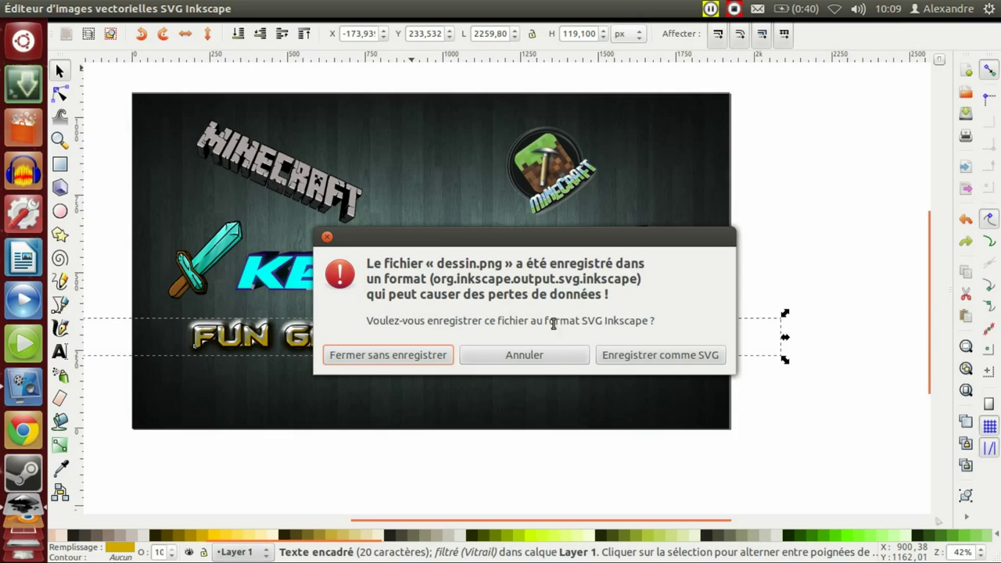
pyautogui.click(423, 355)
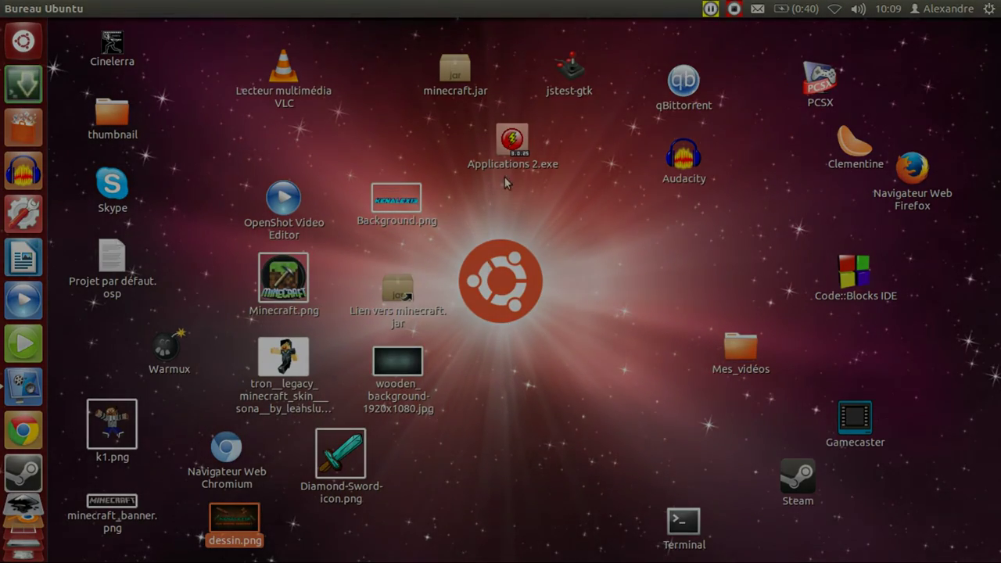